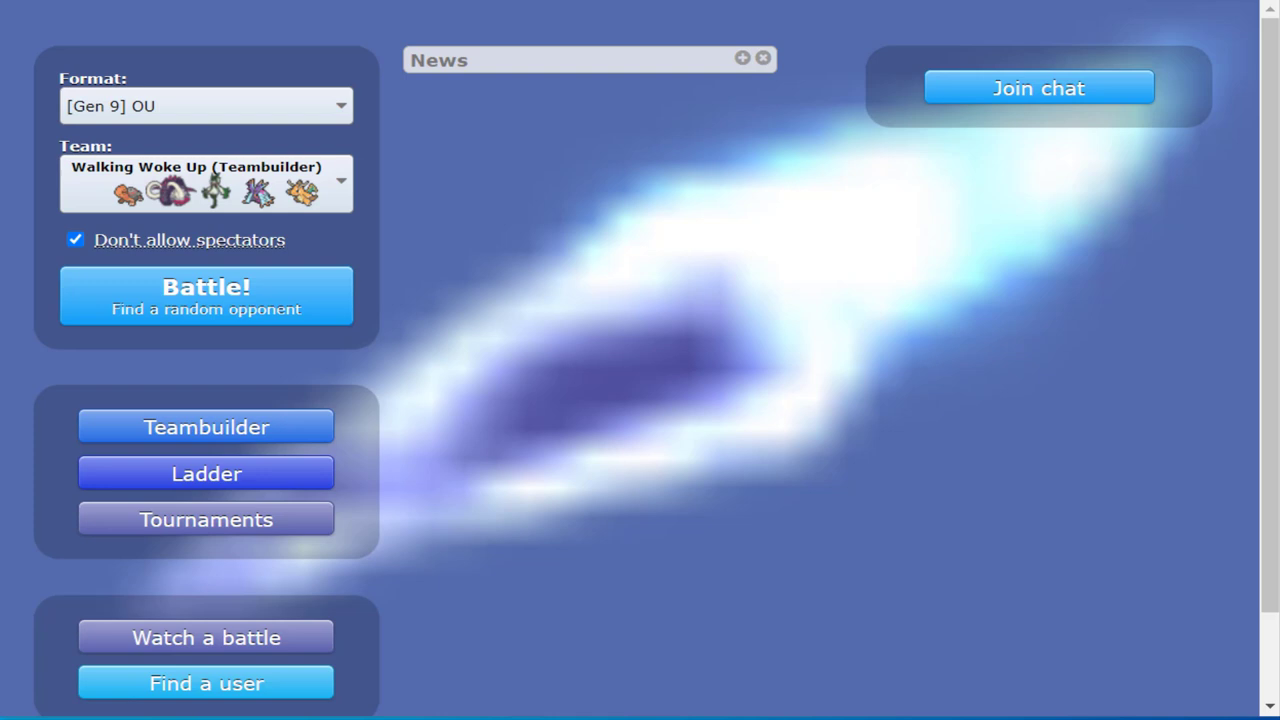
Open the saved team "Walking Woke Up (Teambuilder)" in the teambuilder
click(155, 428)
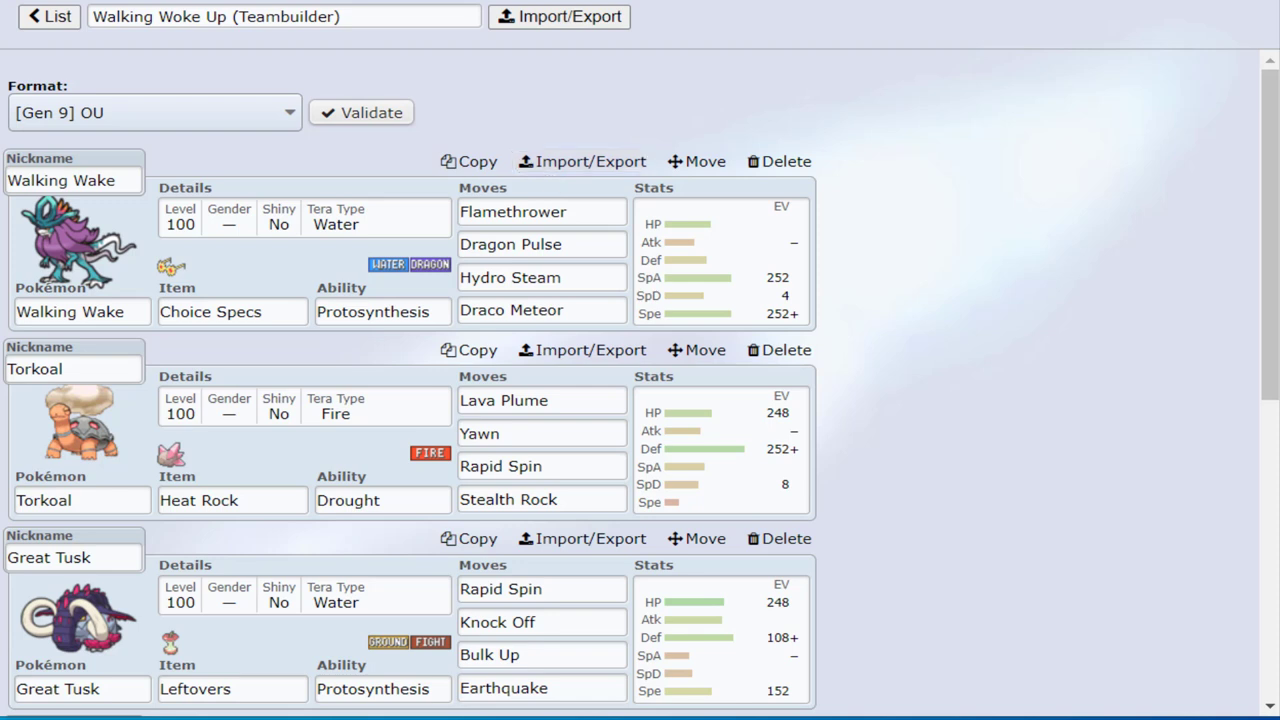
click(53, 32)
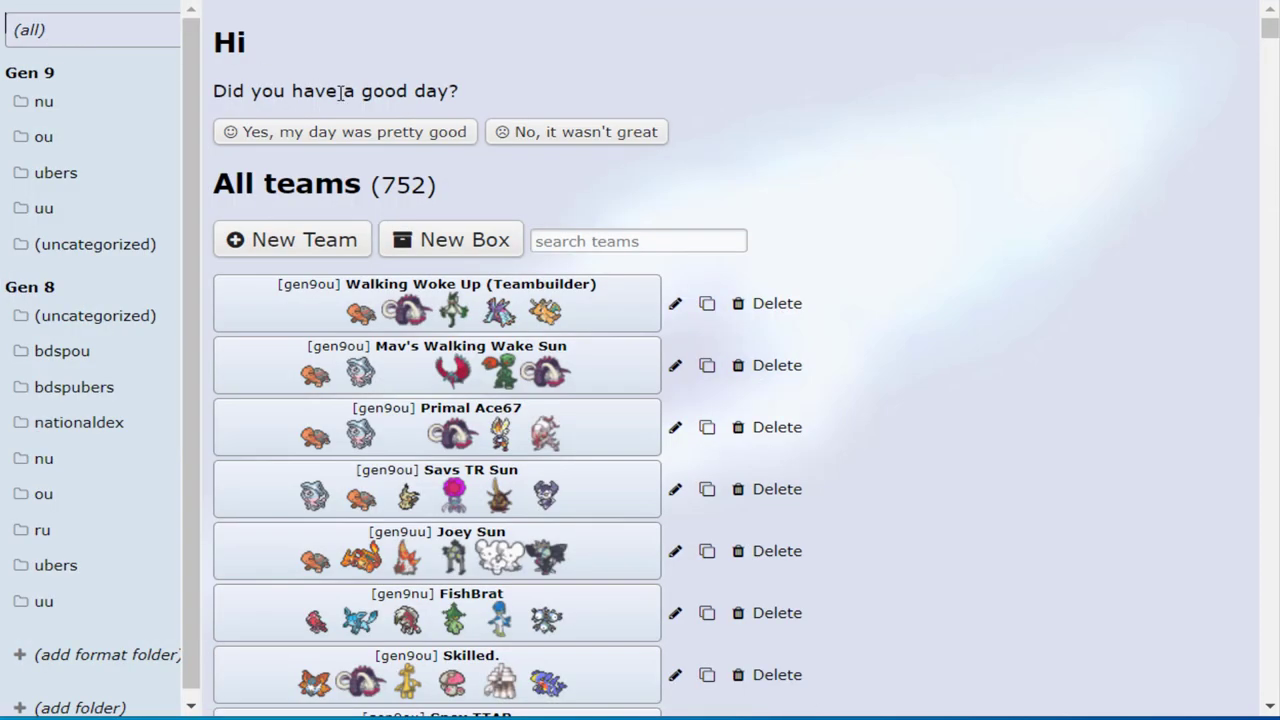
click(360, 302)
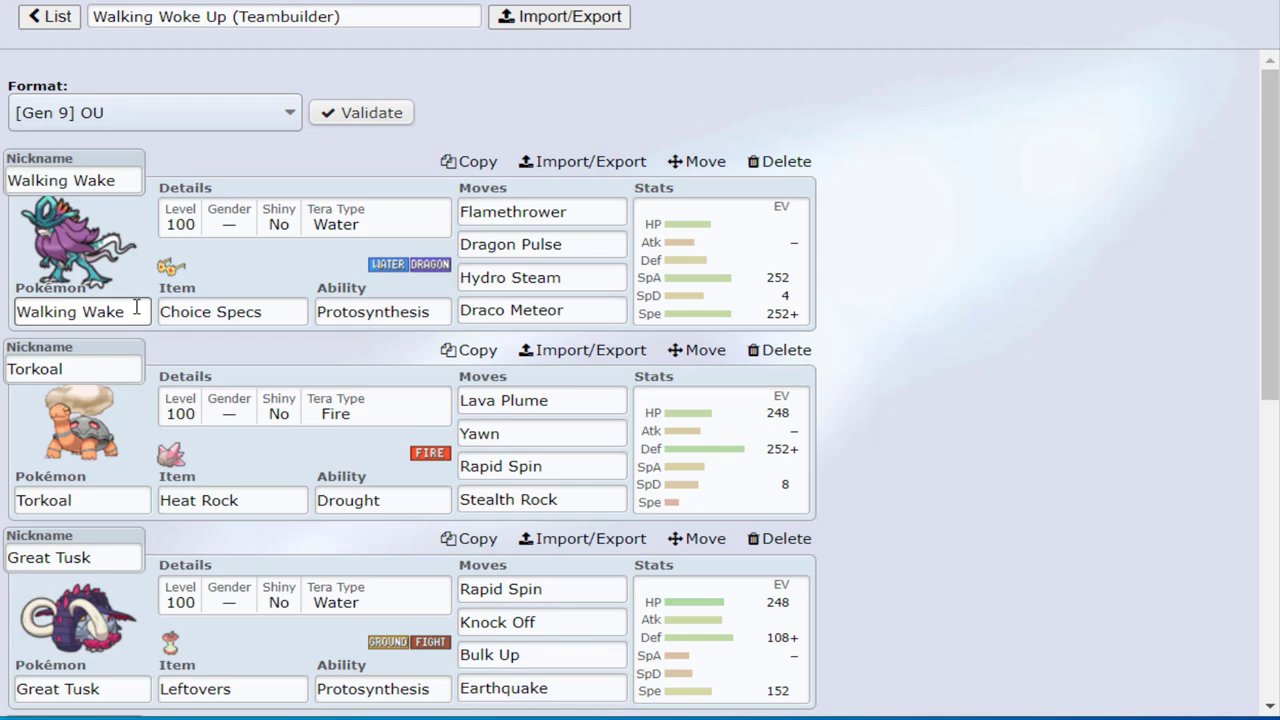
Open Walking Wake's set and review the descriptions of its held item and its ability
click(137, 307)
click(291, 214)
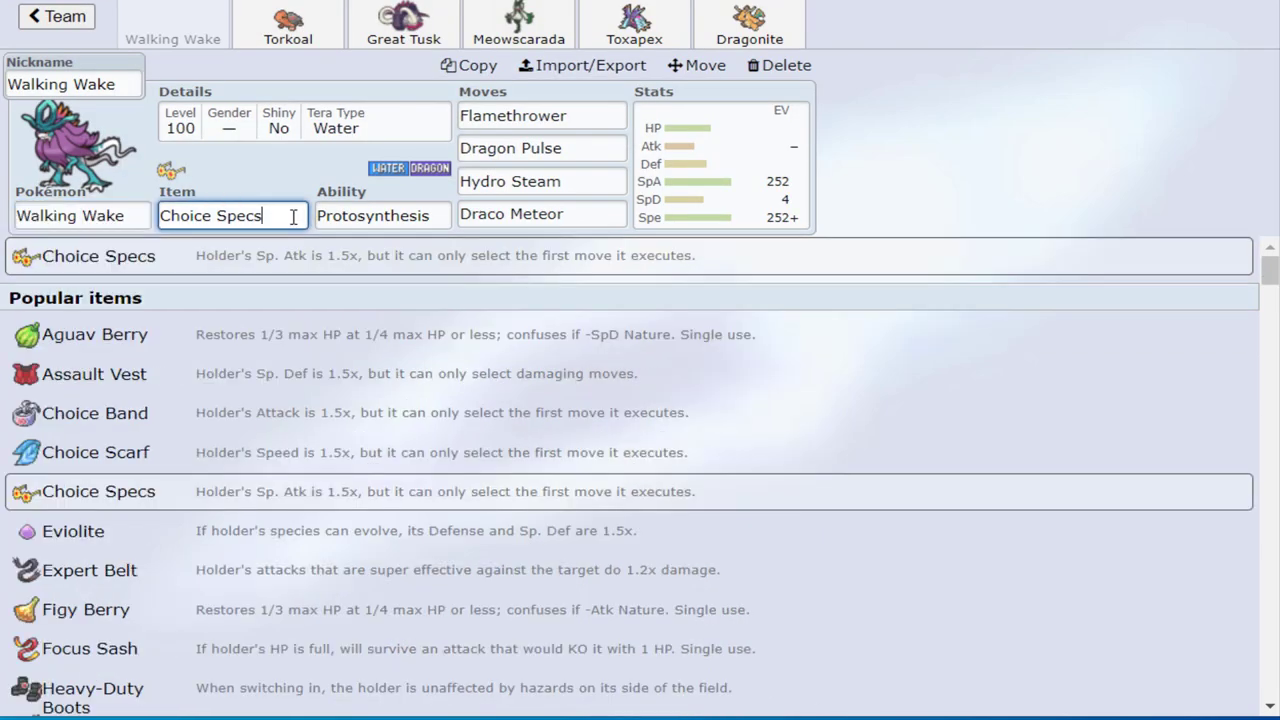
click(364, 216)
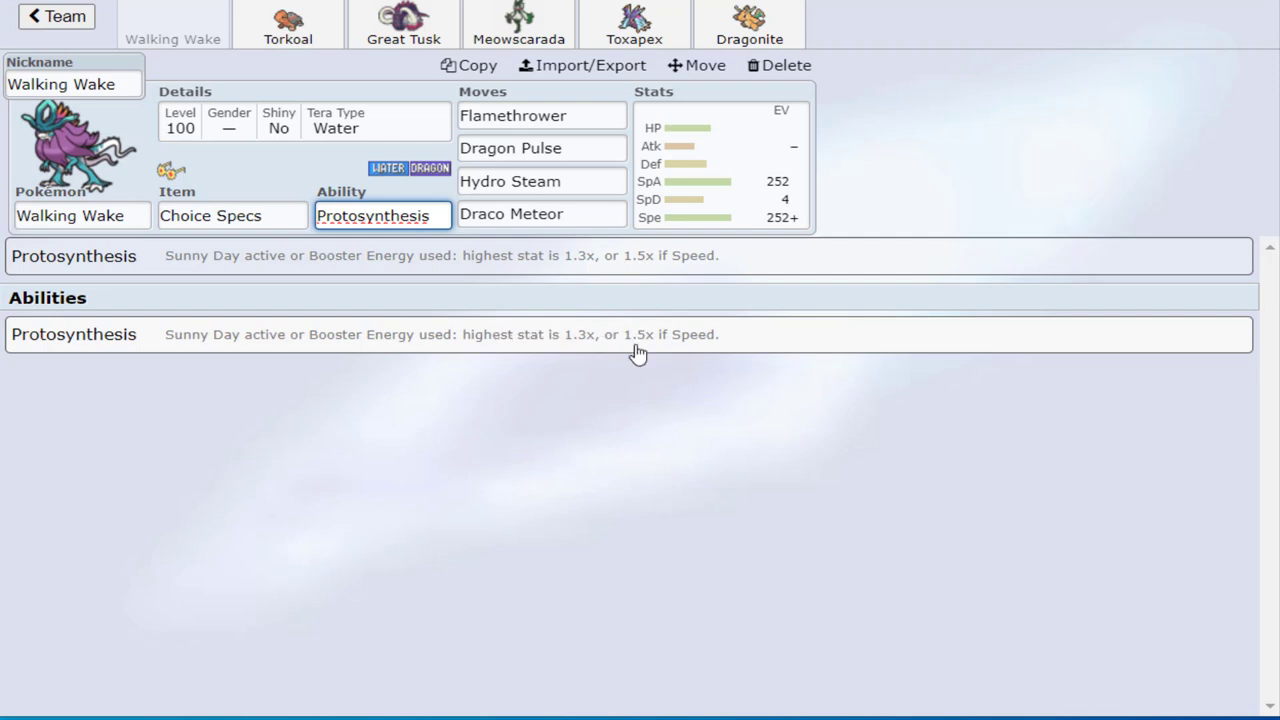
click(268, 212)
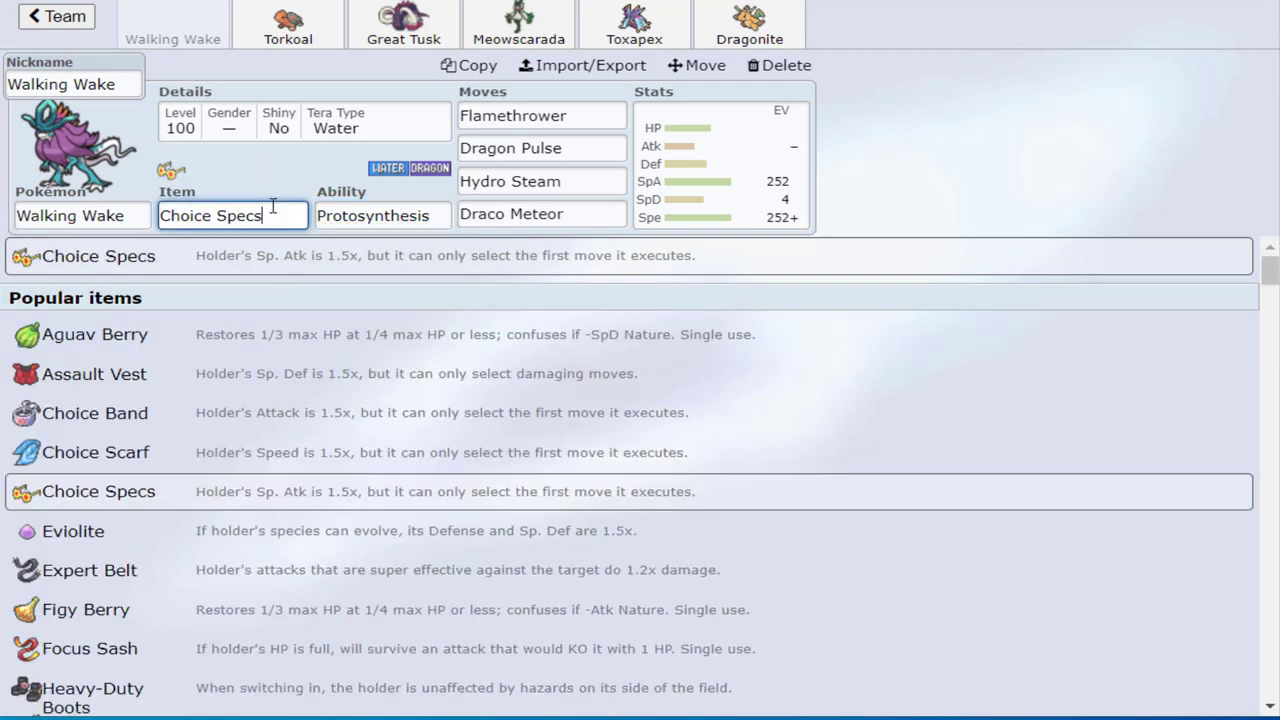
click(374, 216)
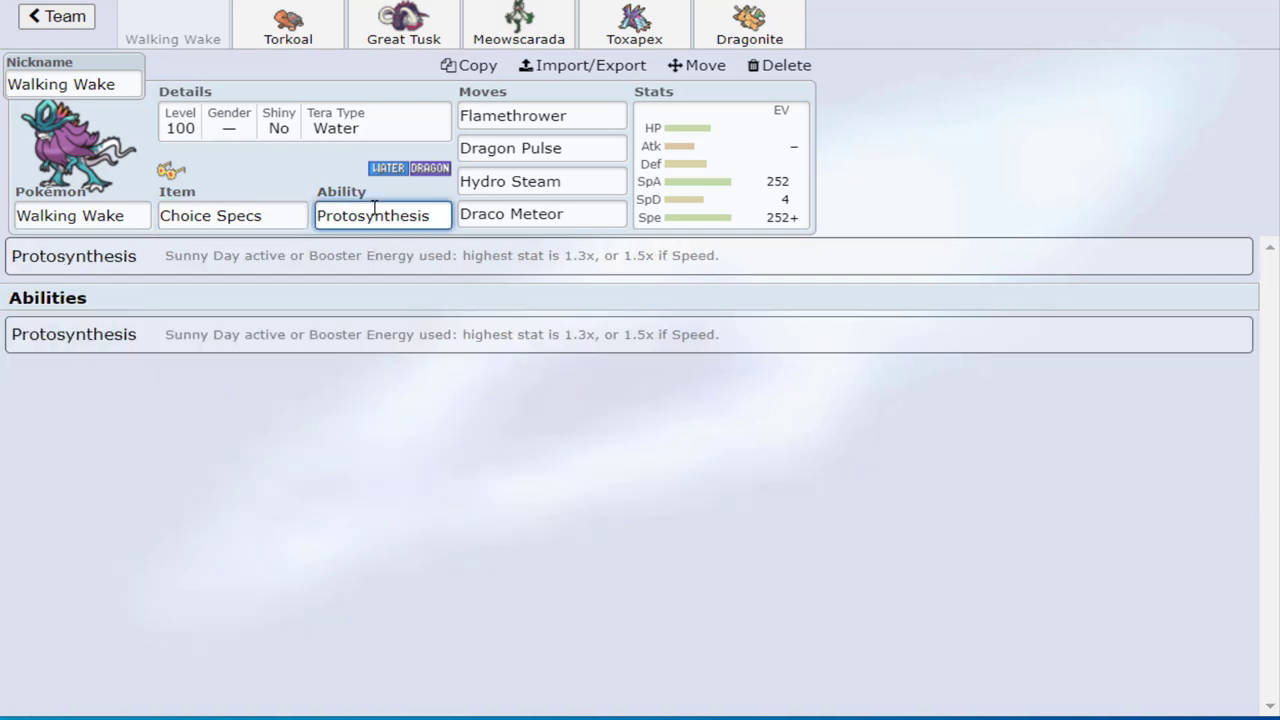
click(268, 215)
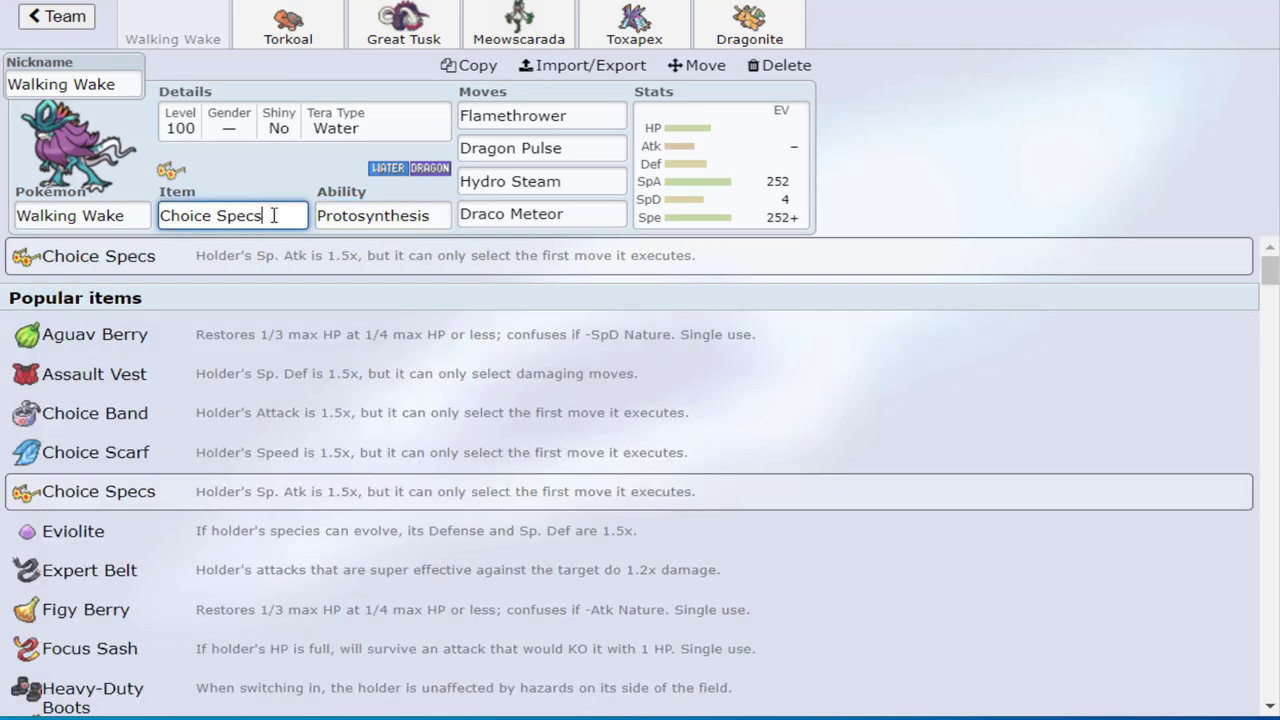
Compare Walking Wake's species entry and base stats with the options for its held item
click(124, 216)
click(268, 212)
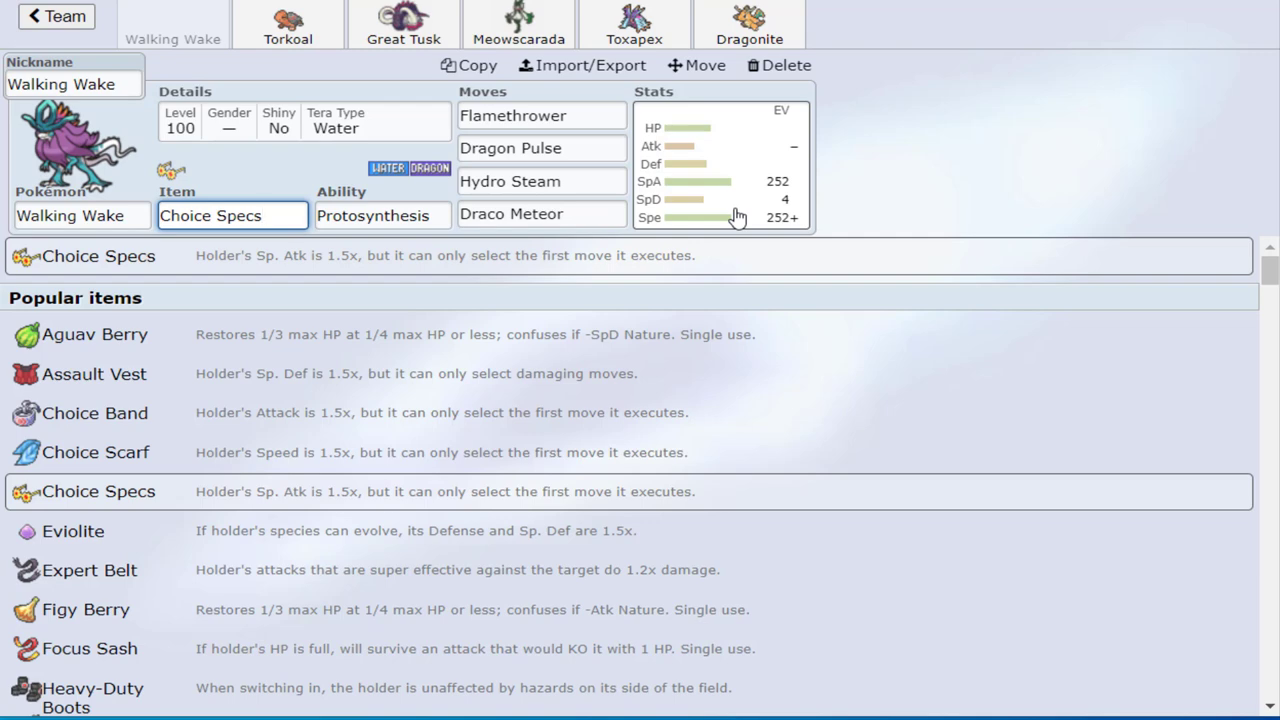
click(108, 205)
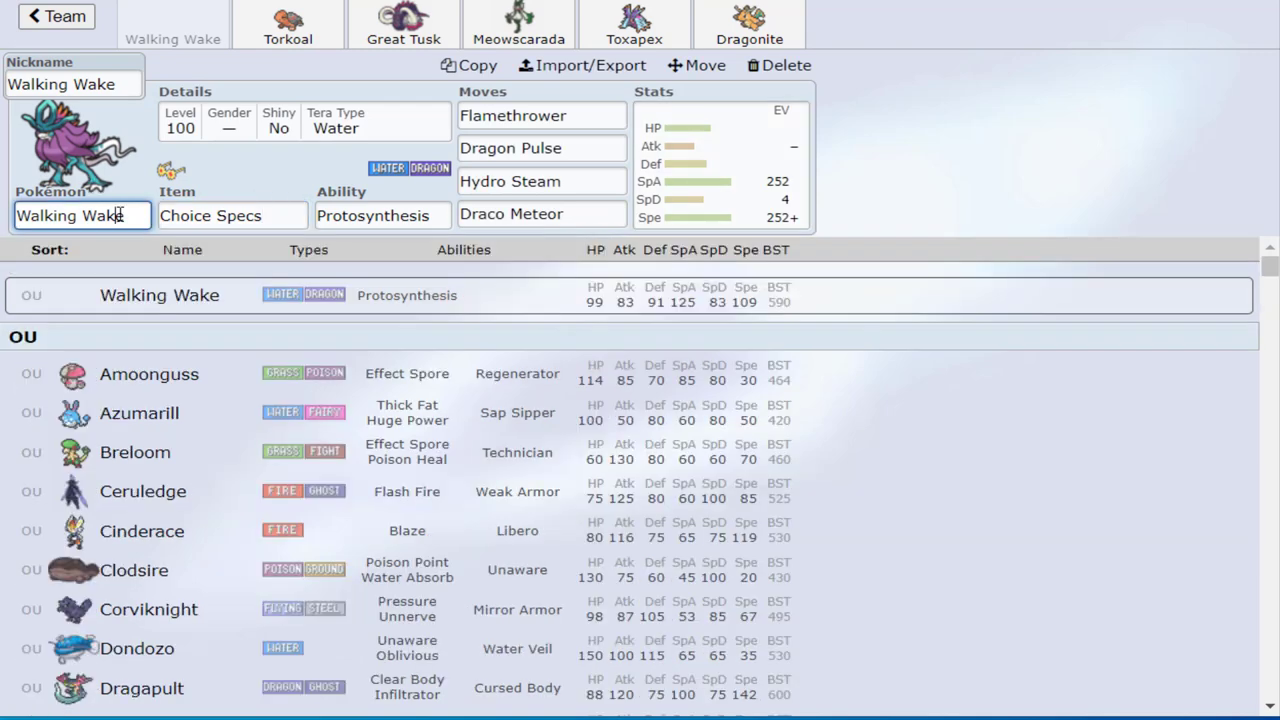
click(297, 220)
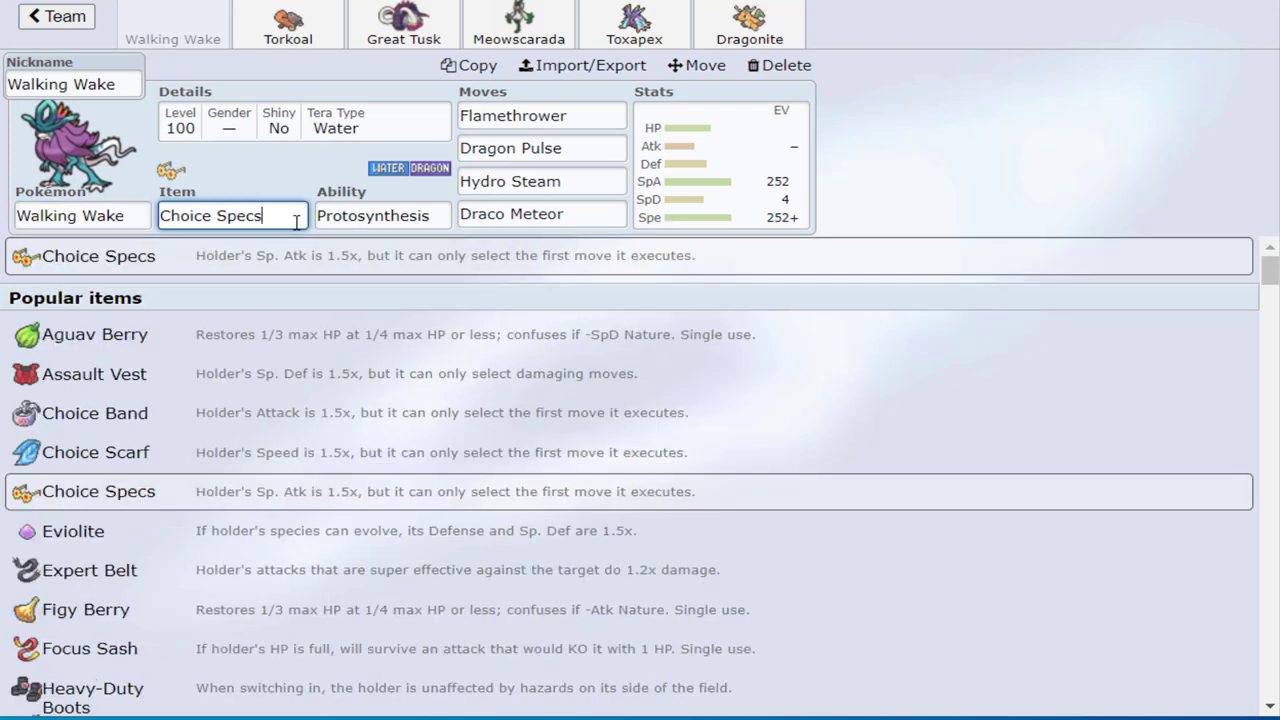
click(134, 212)
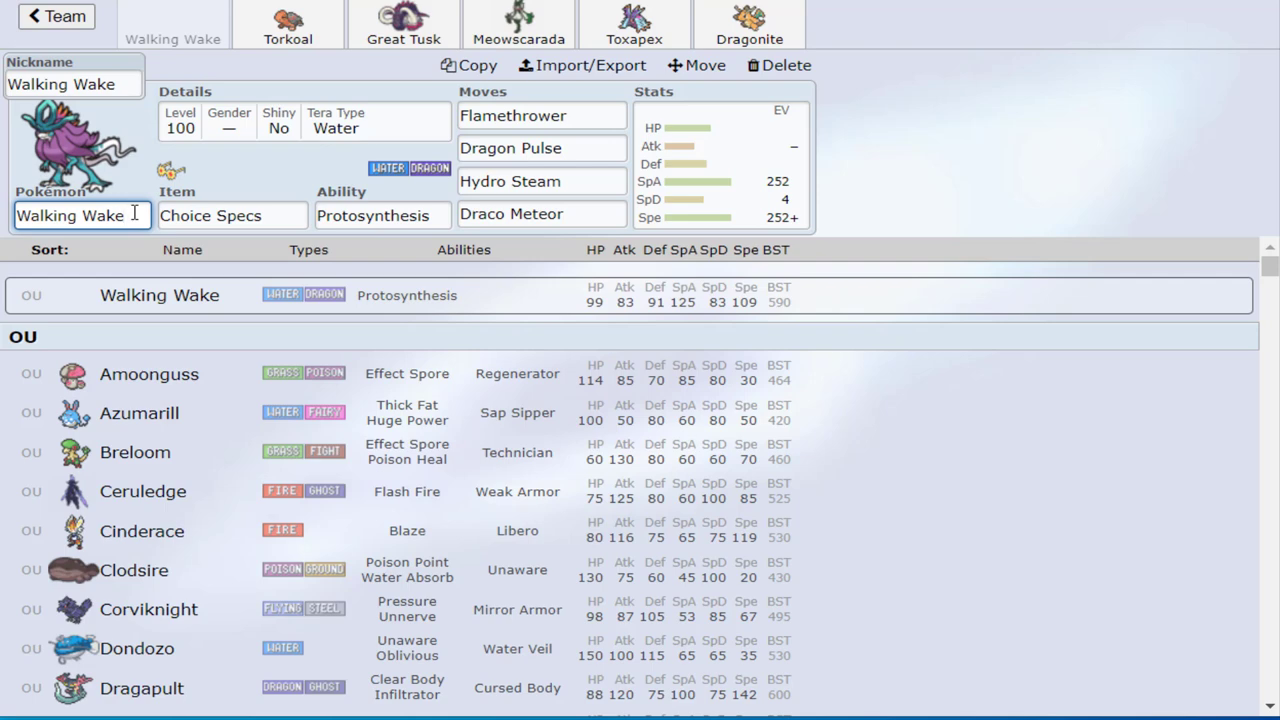
click(243, 214)
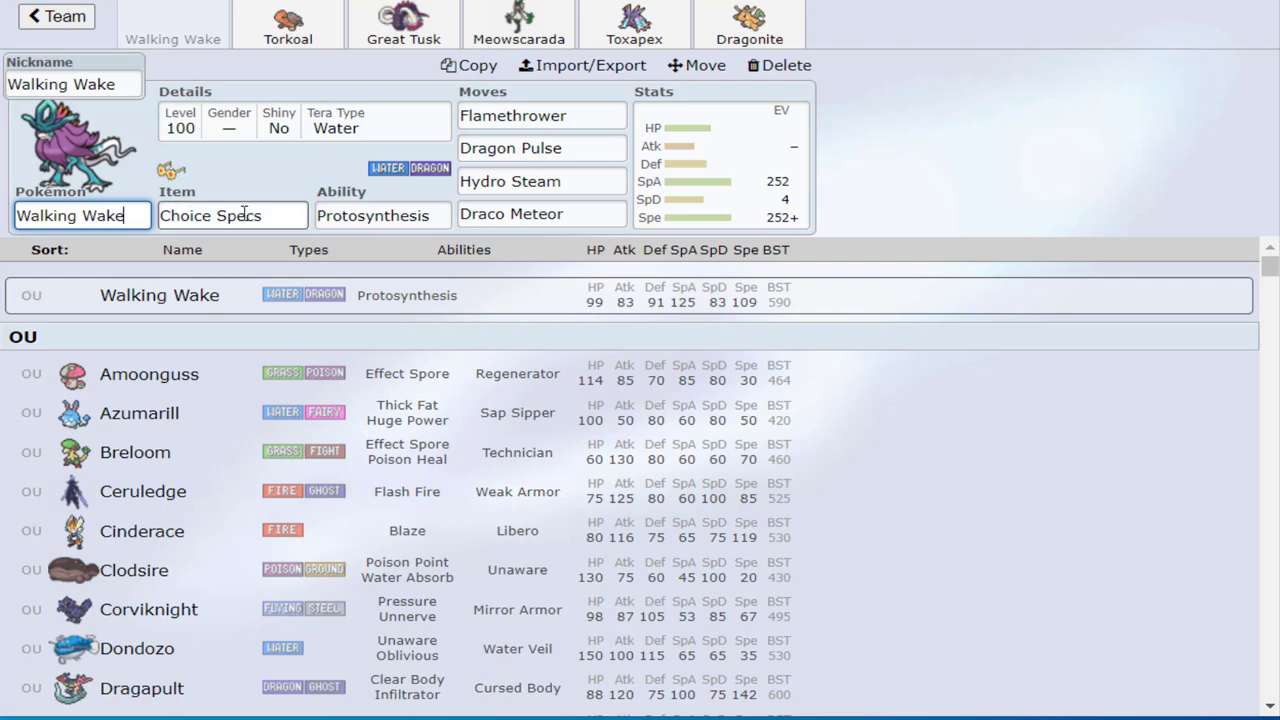
click(265, 215)
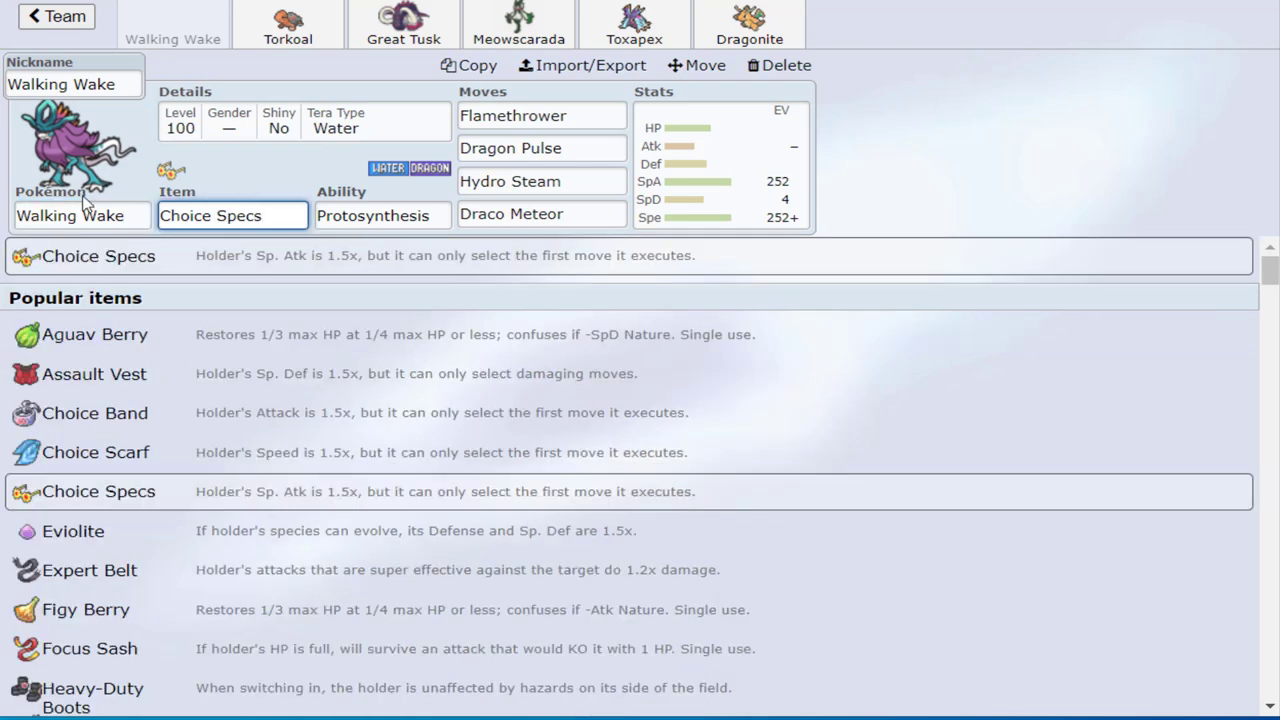
click(111, 212)
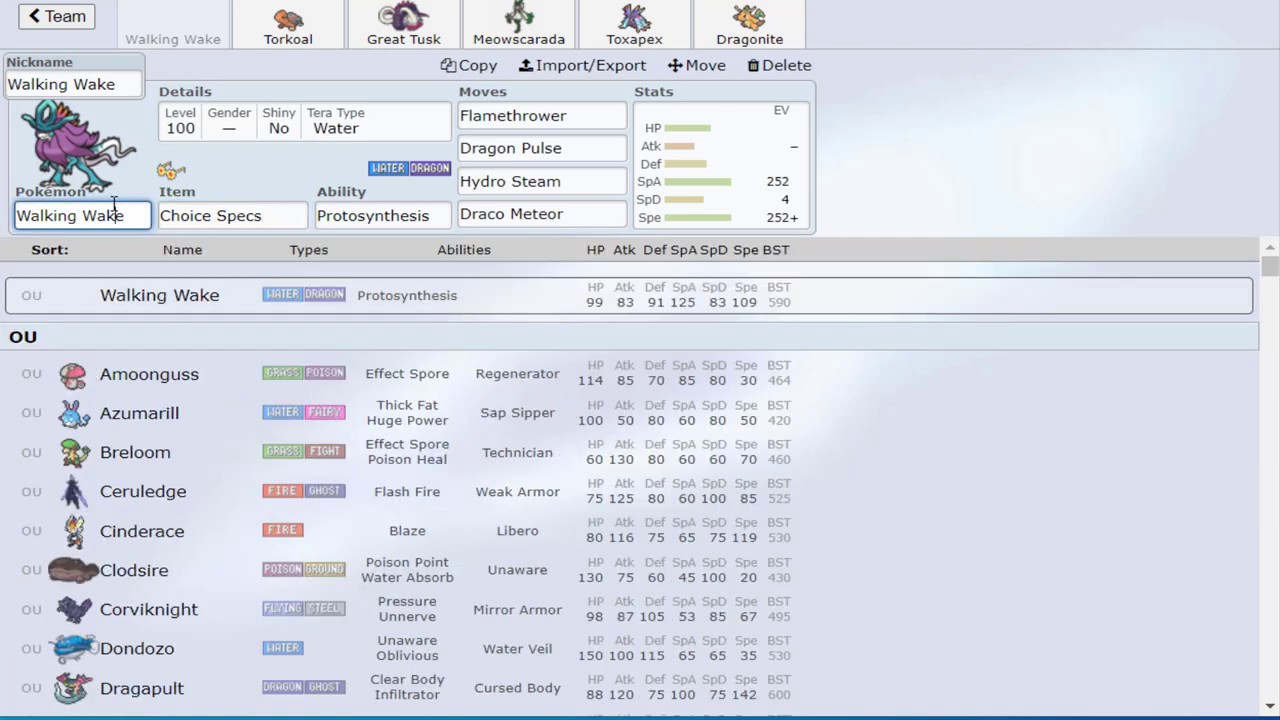
Examine the move data for Draco Meteor and Hydro Steam alongside the OU species list
click(1270, 708)
click(1270, 708)
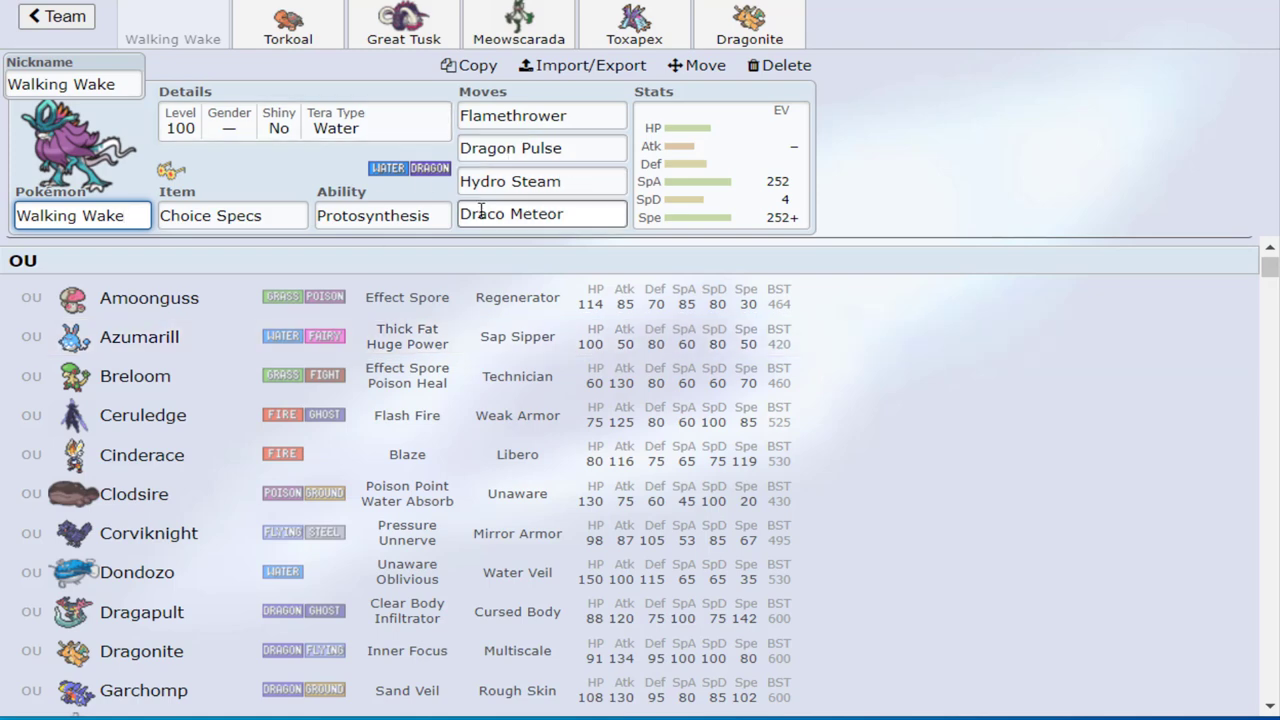
click(579, 216)
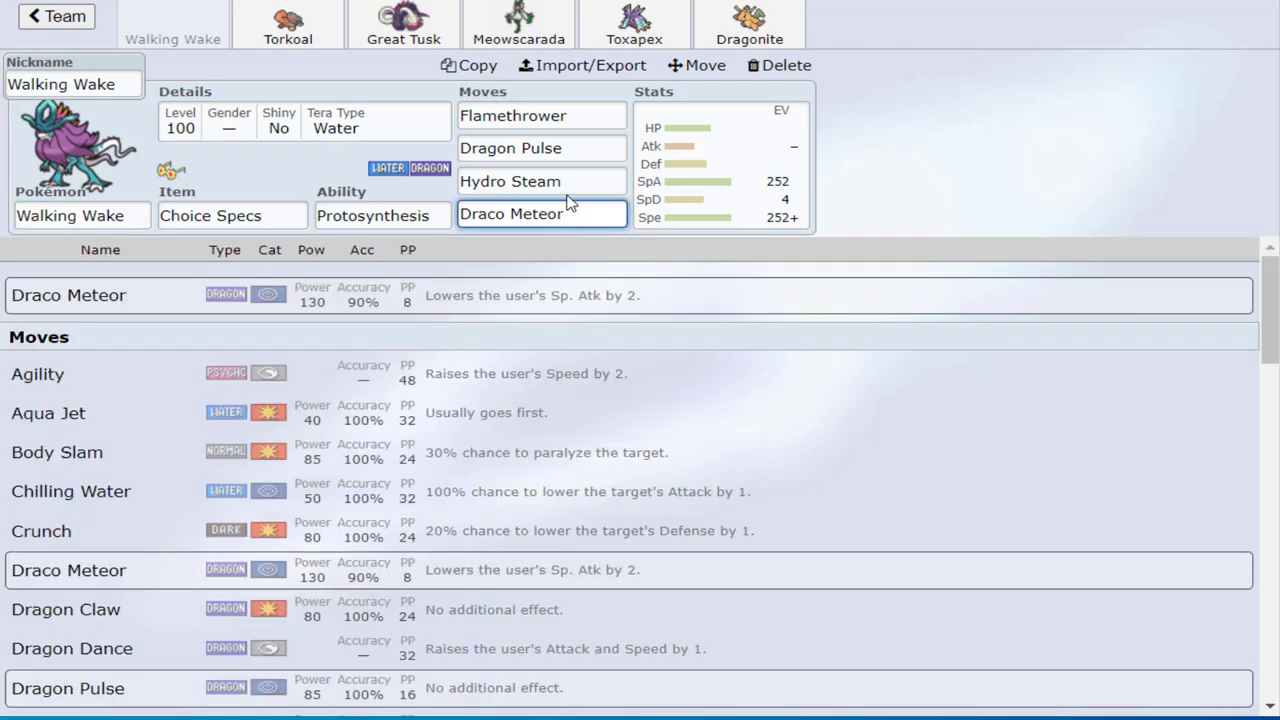
click(563, 181)
click(183, 212)
click(130, 210)
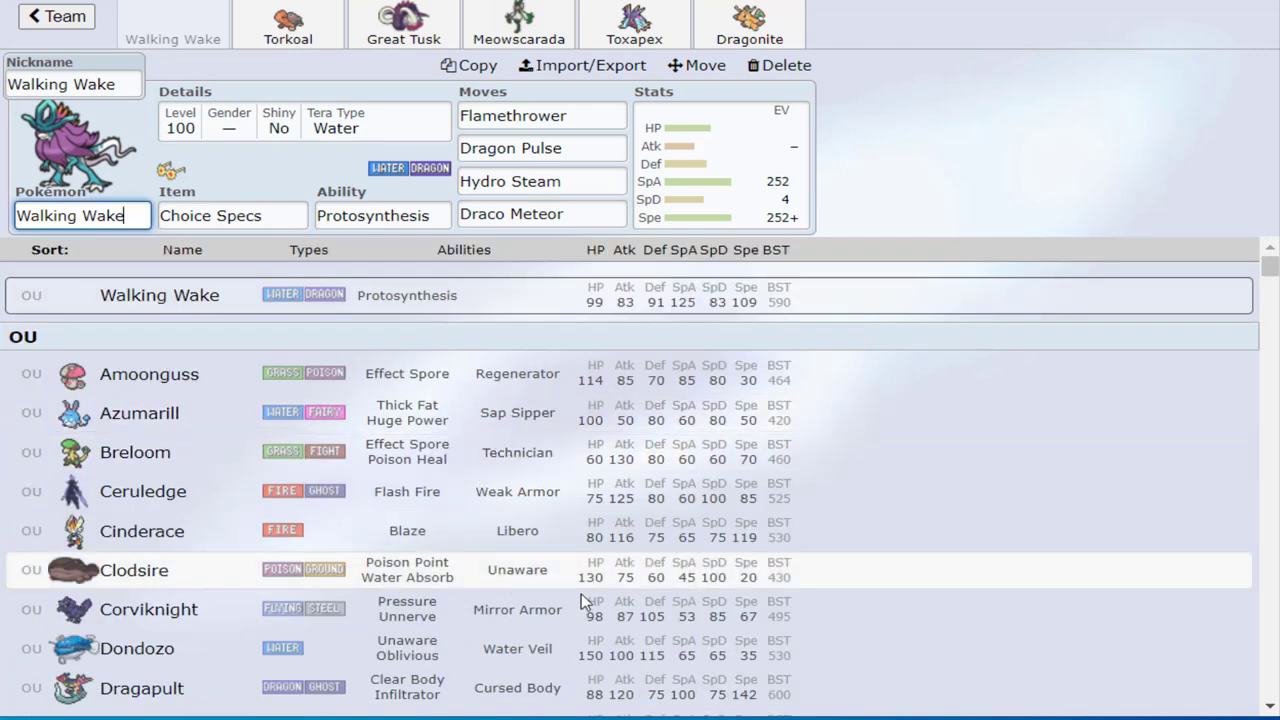
click(1267, 706)
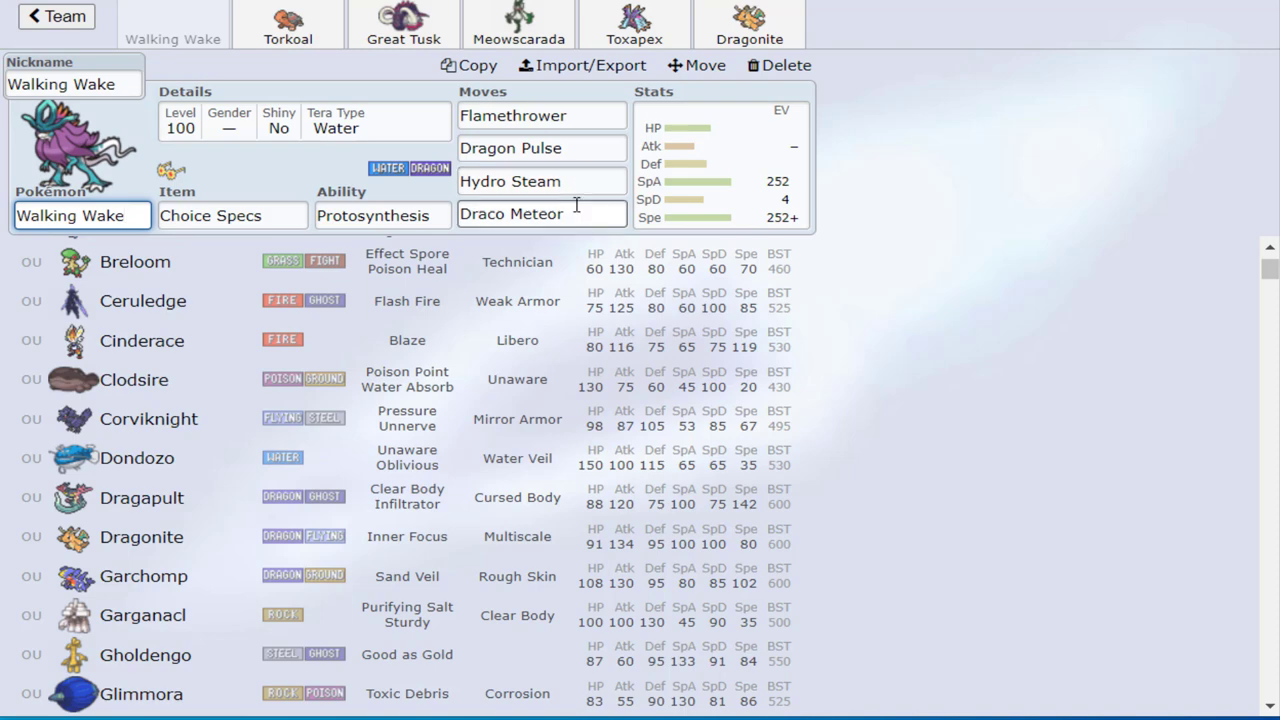
click(577, 206)
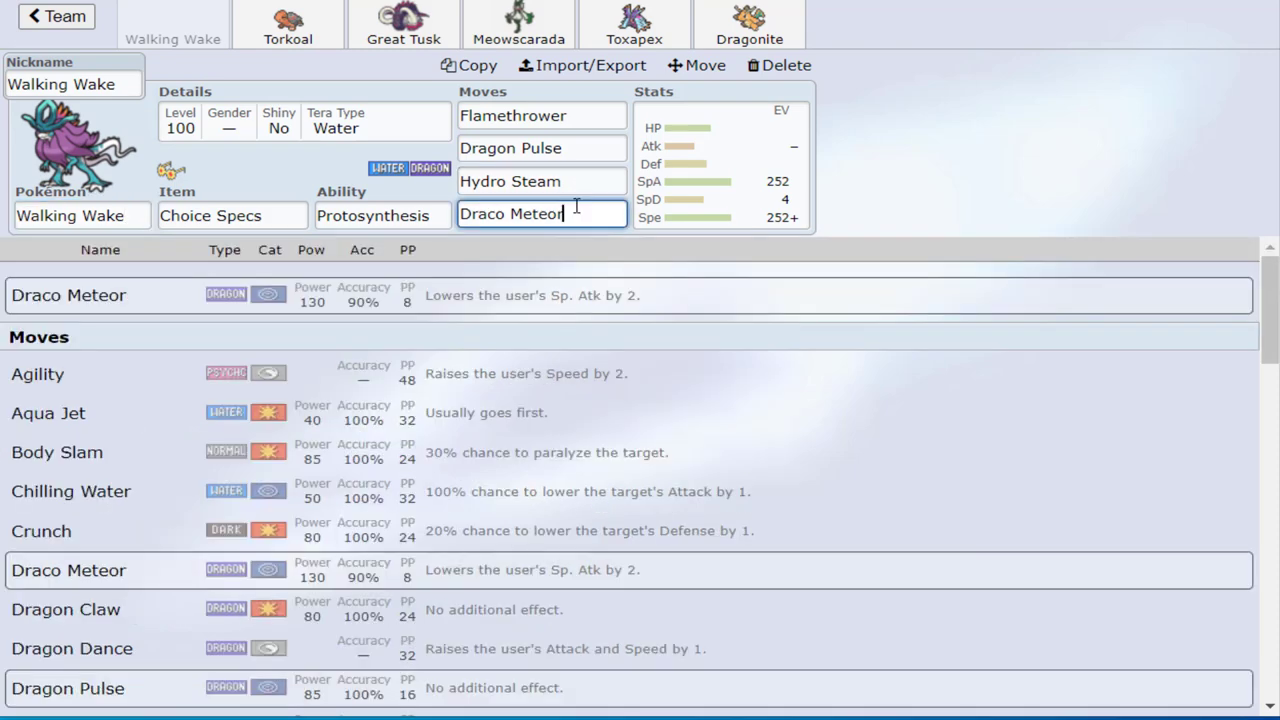
click(148, 217)
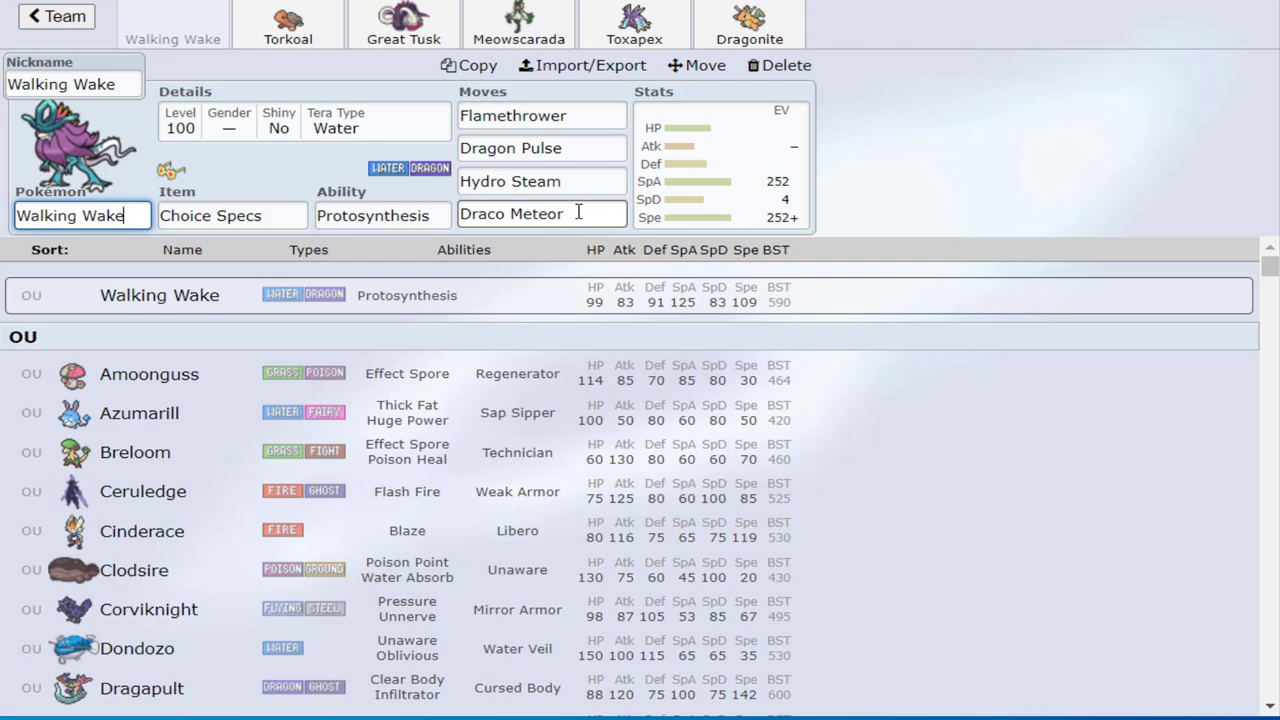
Look through the OU species list as far as the start of the UUBL tier, examining types, abilities and base stats
click(1270, 706)
click(1270, 706)
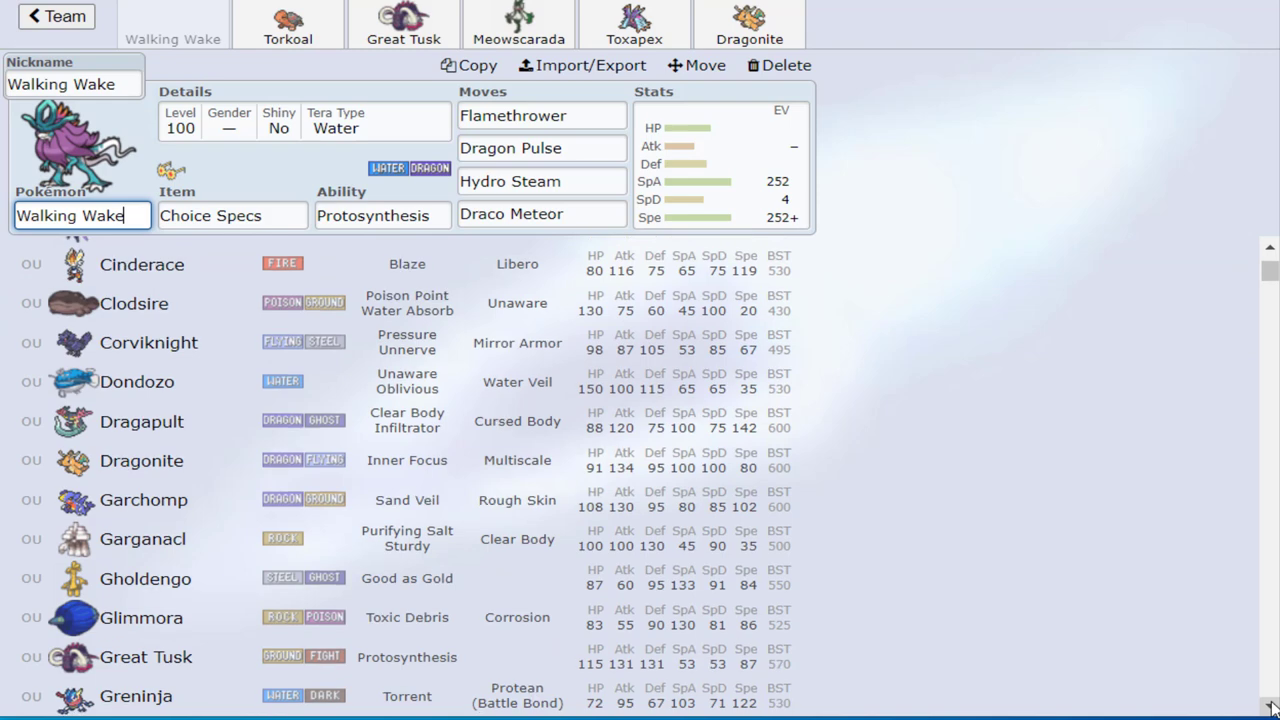
click(1270, 706)
click(1270, 706)
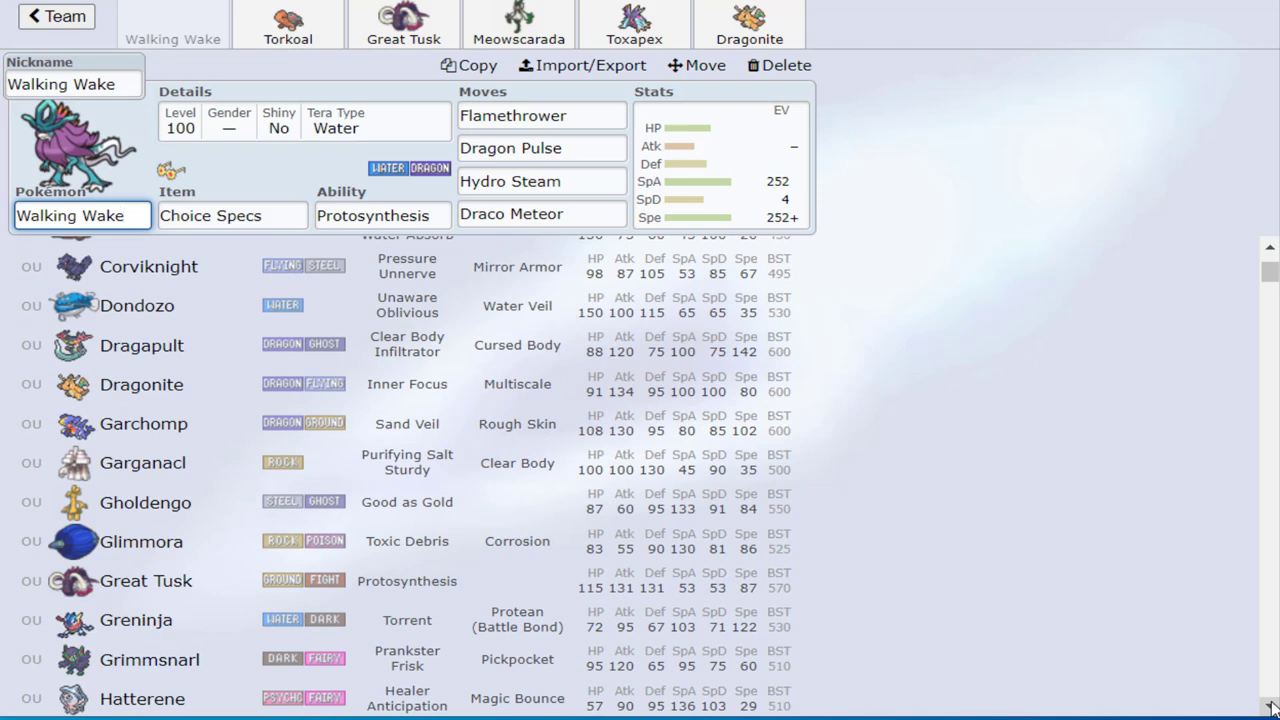
click(1270, 706)
click(1270, 706)
click(1270, 706)
click(1270, 706)
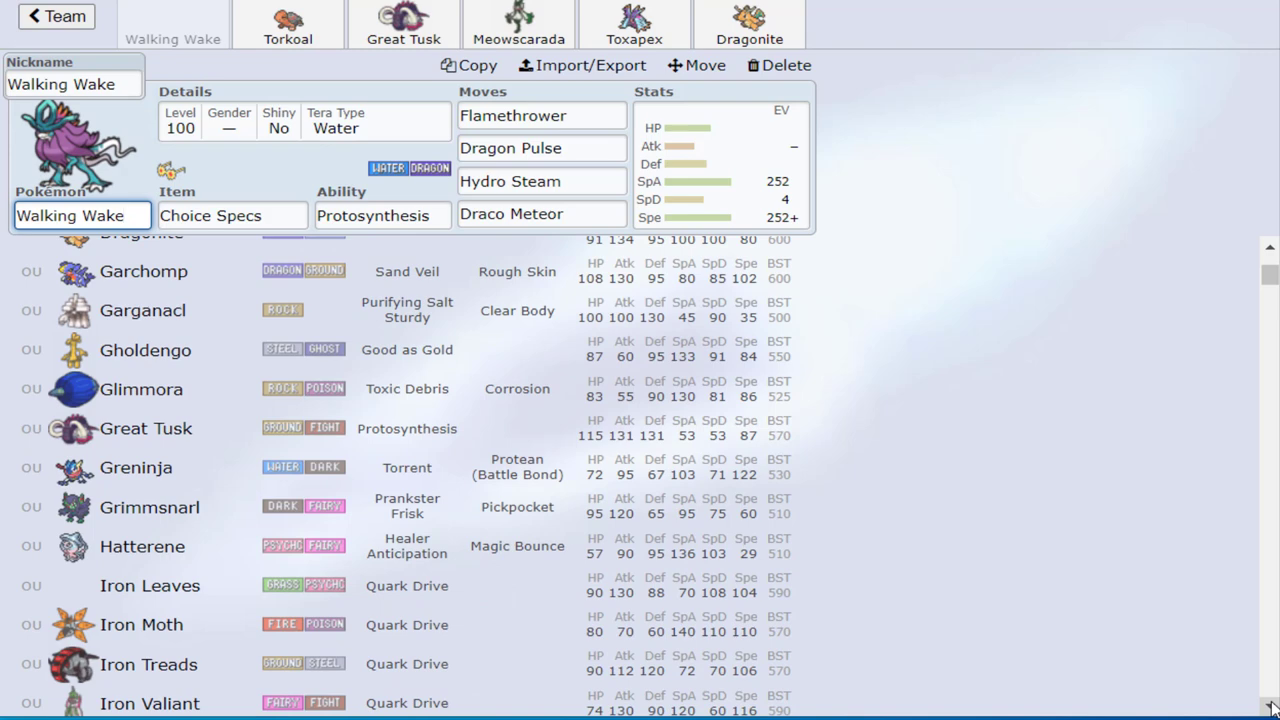
click(1270, 706)
click(1270, 706)
click(1270, 706)
click(1270, 706)
click(1270, 706)
click(1270, 706)
click(1270, 706)
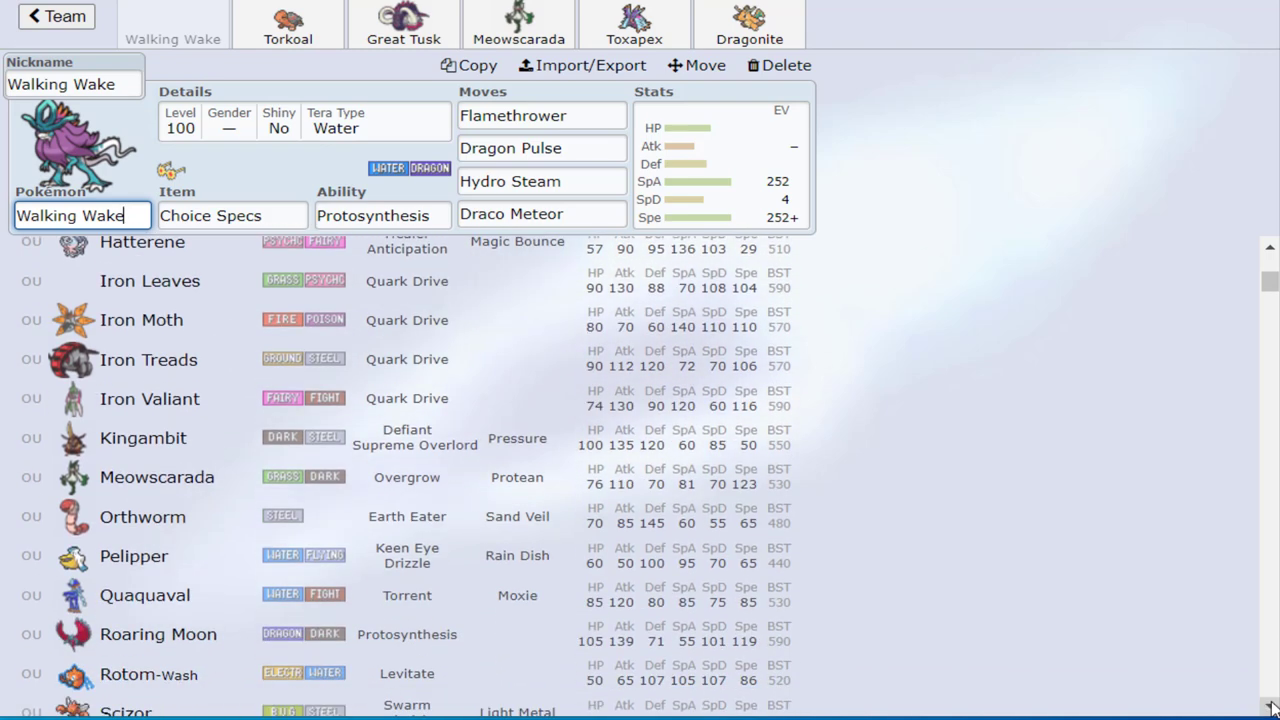
click(1270, 706)
click(1270, 706)
click(1270, 706)
click(1270, 706)
click(1270, 706)
click(1270, 706)
click(1270, 706)
click(1270, 706)
click(1270, 706)
click(1270, 706)
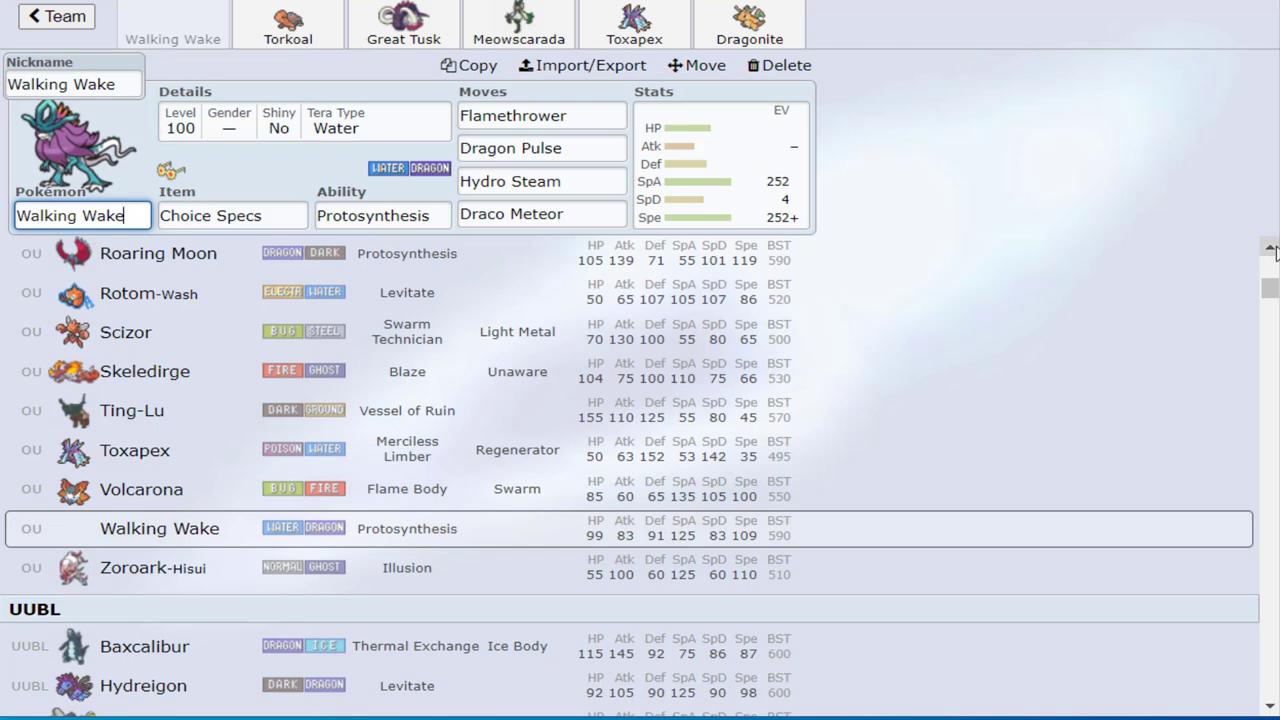
Go over the OU species again from Amoonguss to Walking Wake and return to the start of the list
scroll(1274, 250, up, 6)
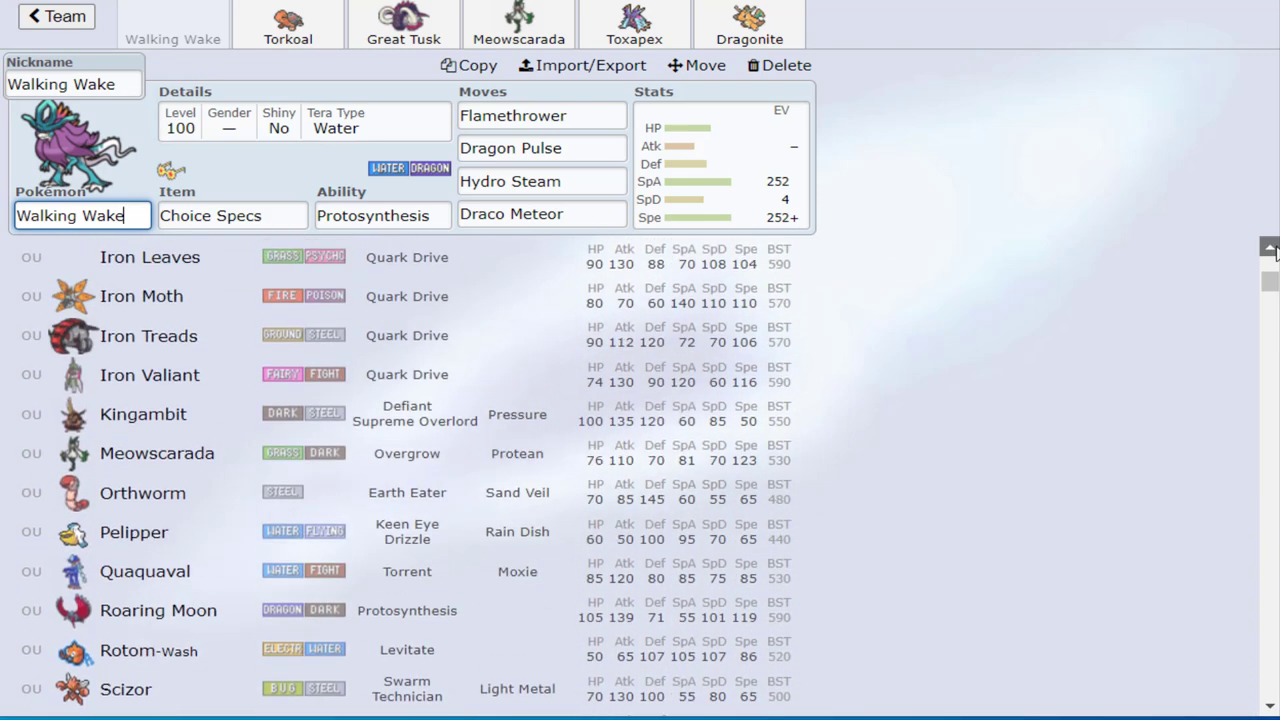
scroll(1274, 270, up, 4)
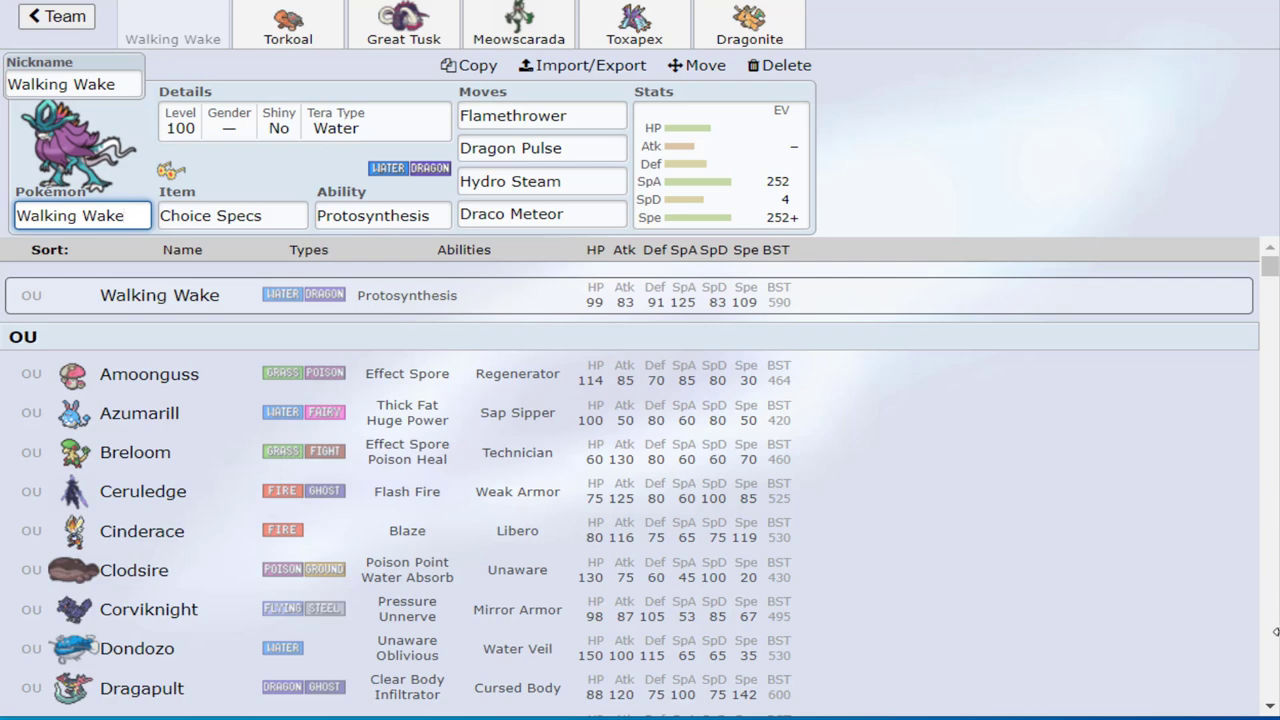
scroll(640, 477, down, 3)
scroll(640, 477, down, 5)
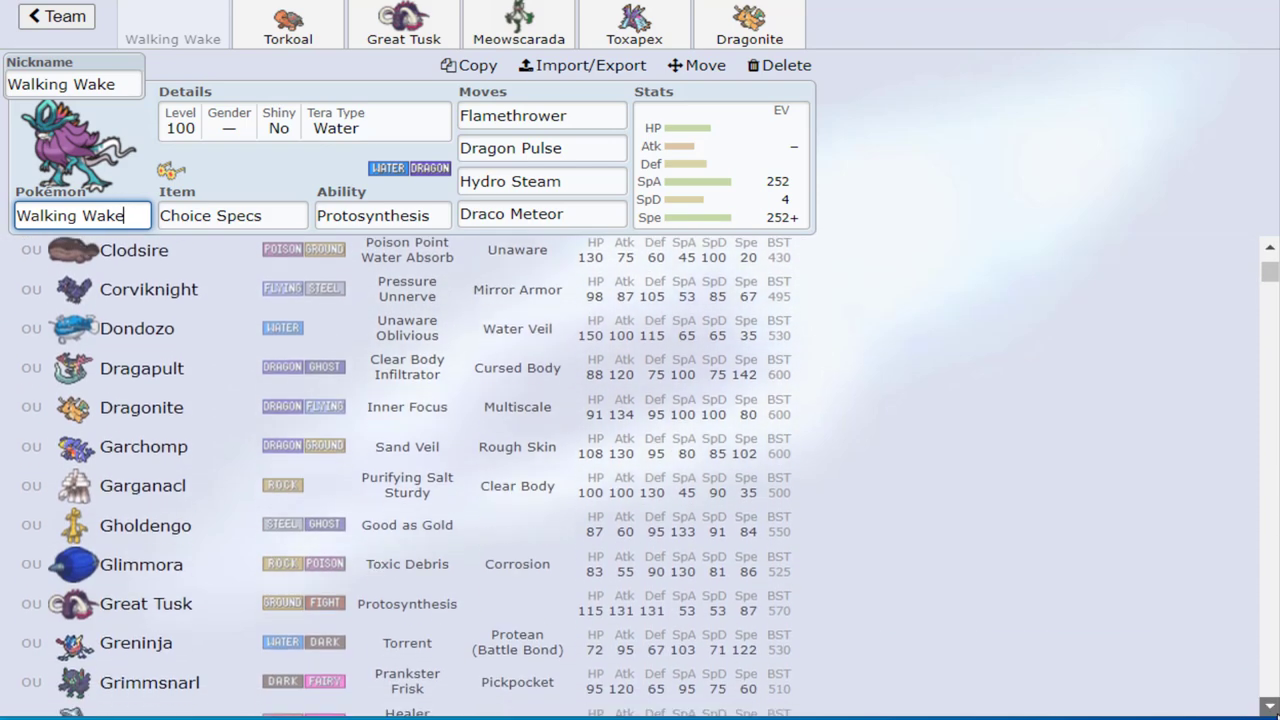
scroll(640, 477, down, 5)
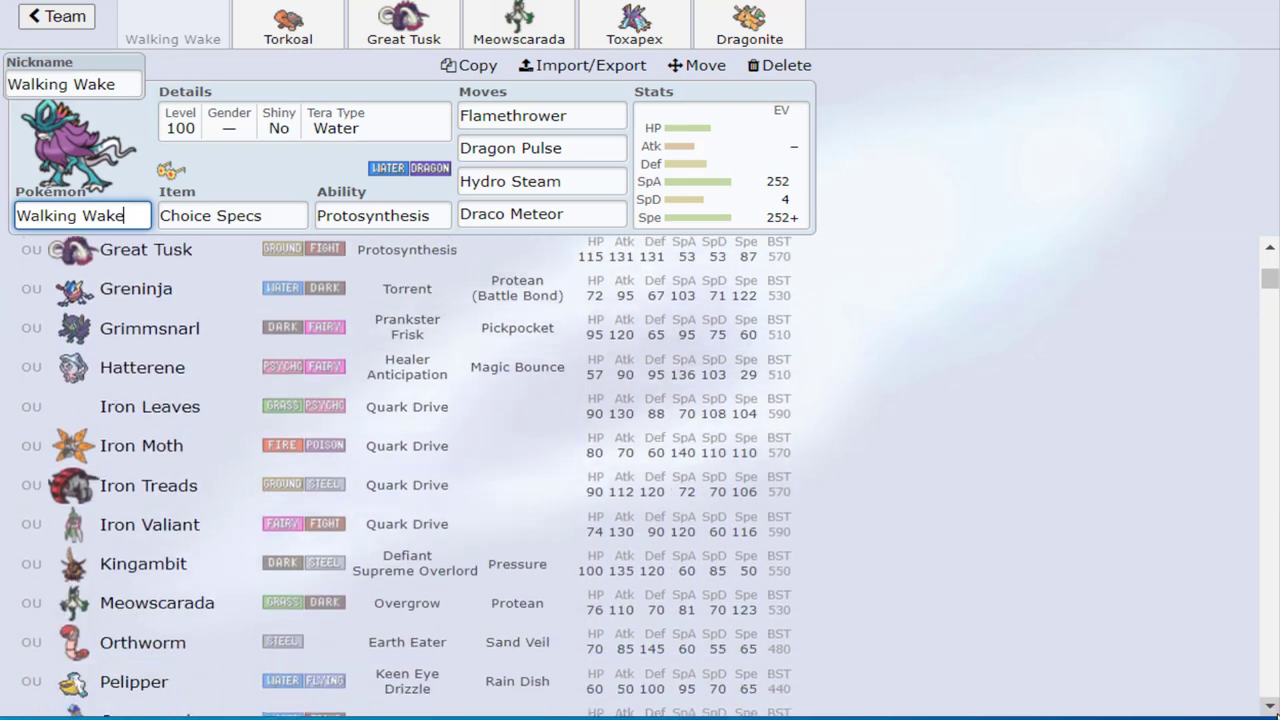
scroll(640, 477, down, 1)
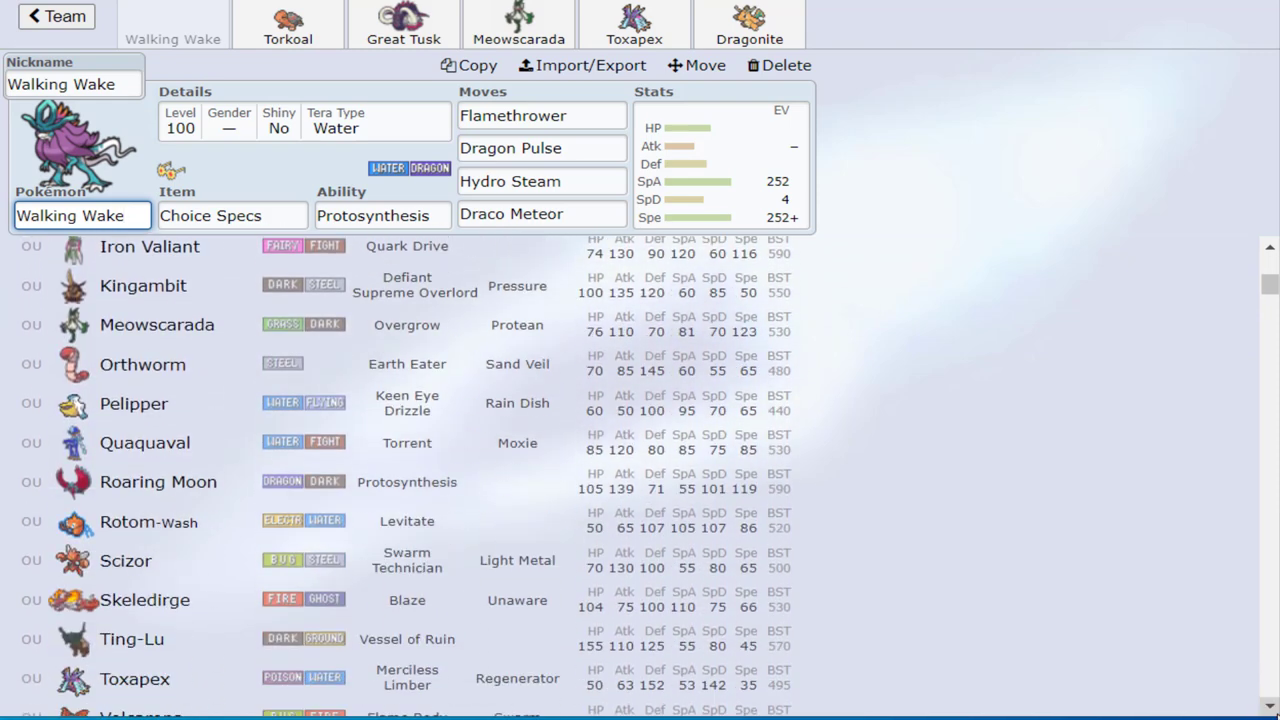
scroll(640, 477, down, 2)
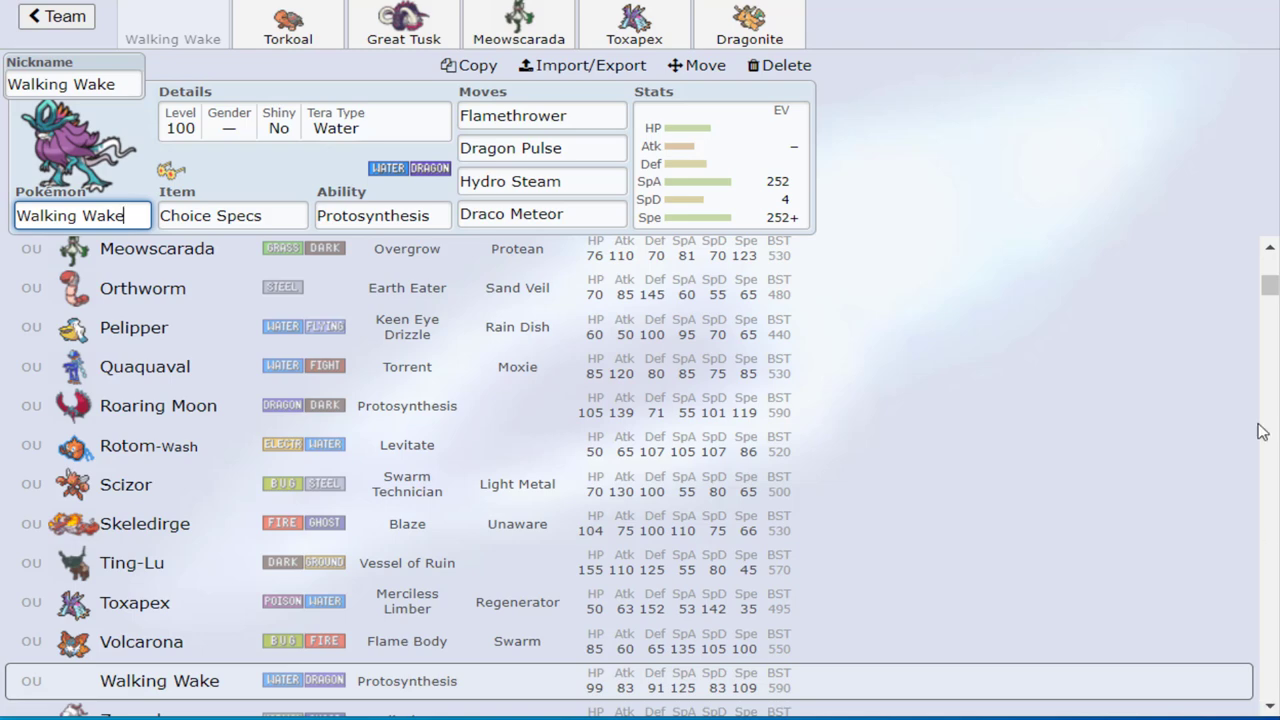
click(1270, 249)
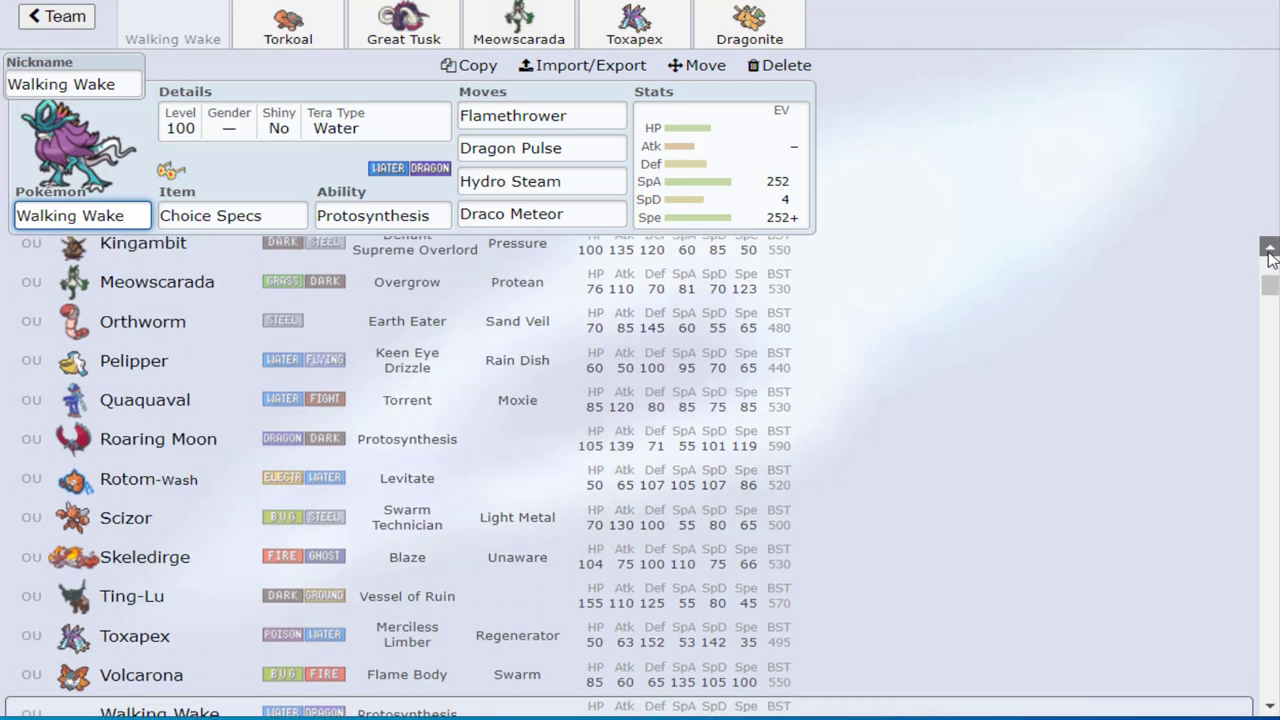
click(1270, 249)
click(1270, 249)
click(1270, 249)
click(1270, 249)
click(1270, 249)
click(1270, 249)
scroll(1271, 258, up, 6)
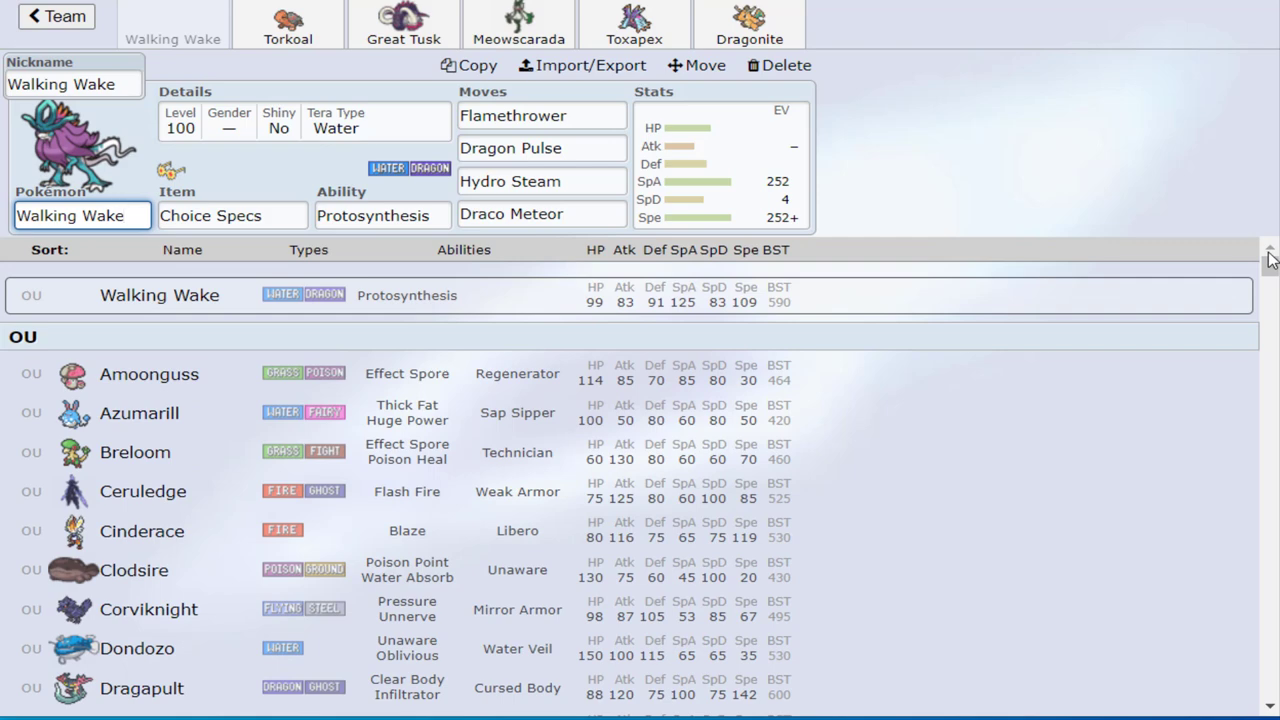
Check Walking Wake's details and species entry, and open its Hydro Steam move for review
click(334, 120)
click(142, 220)
click(571, 190)
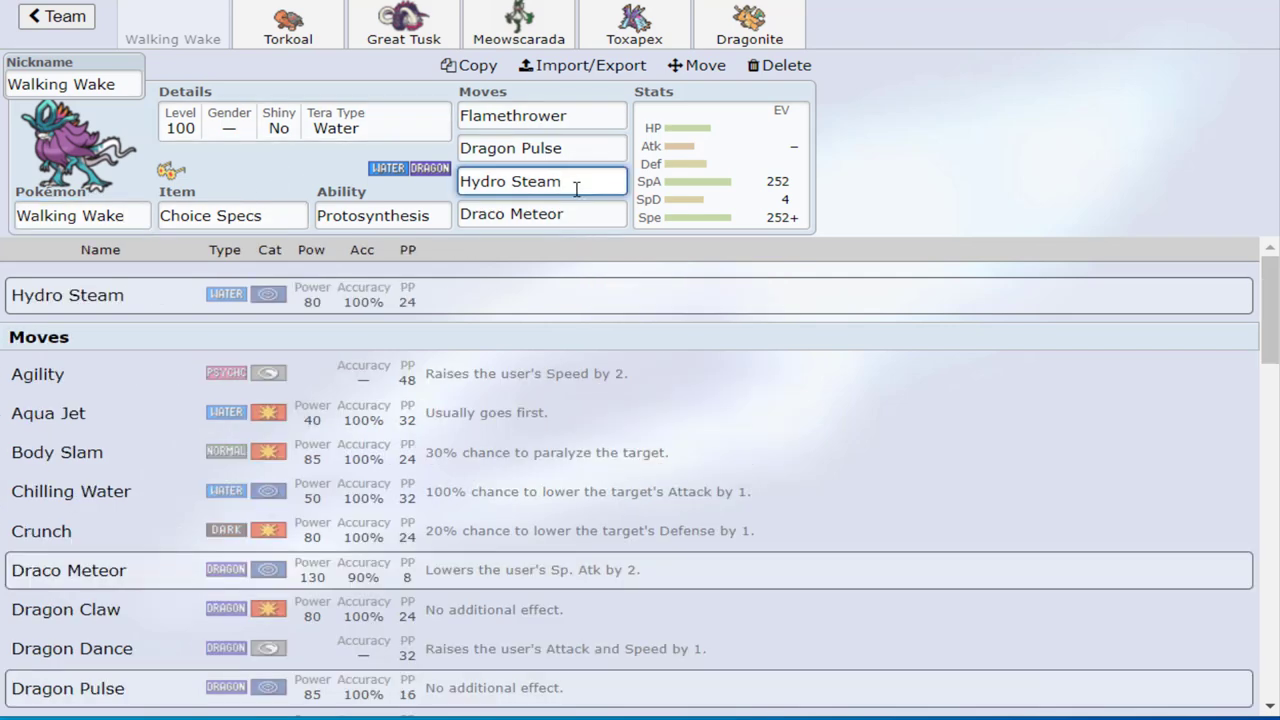
Compare Walking Wake's typing and base stats with the data for its Hydro Steam move
click(127, 218)
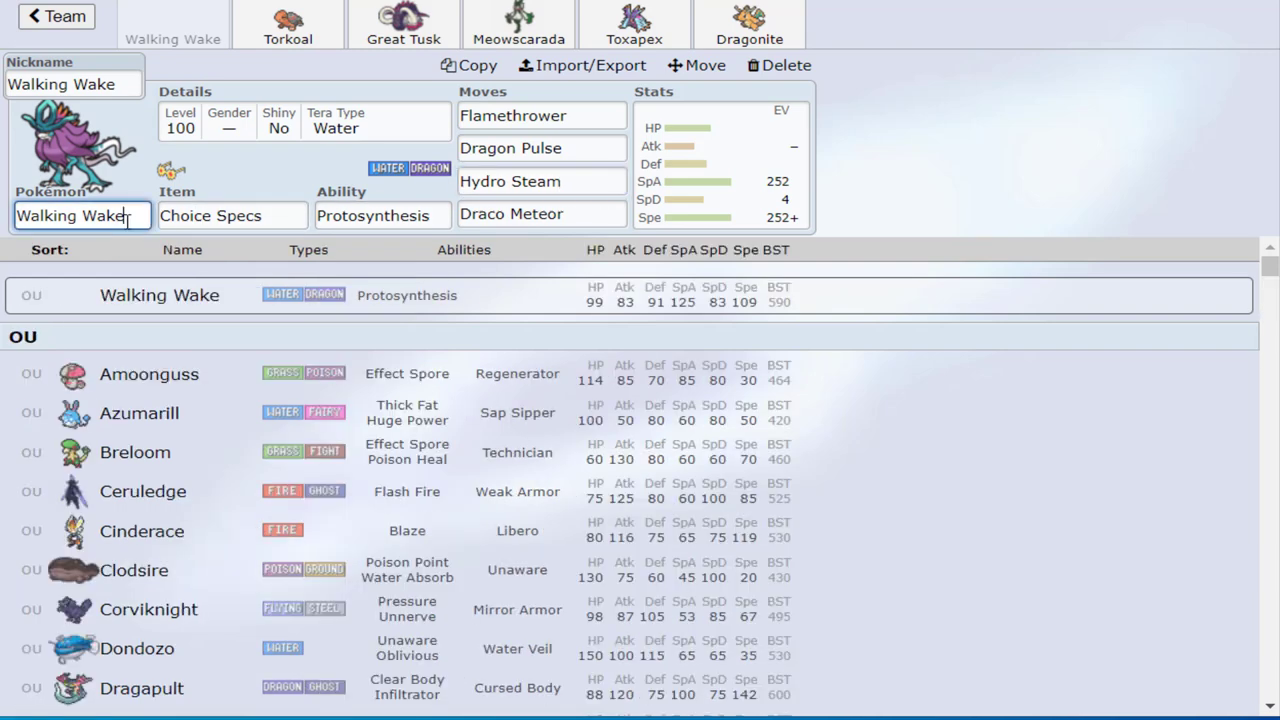
click(597, 179)
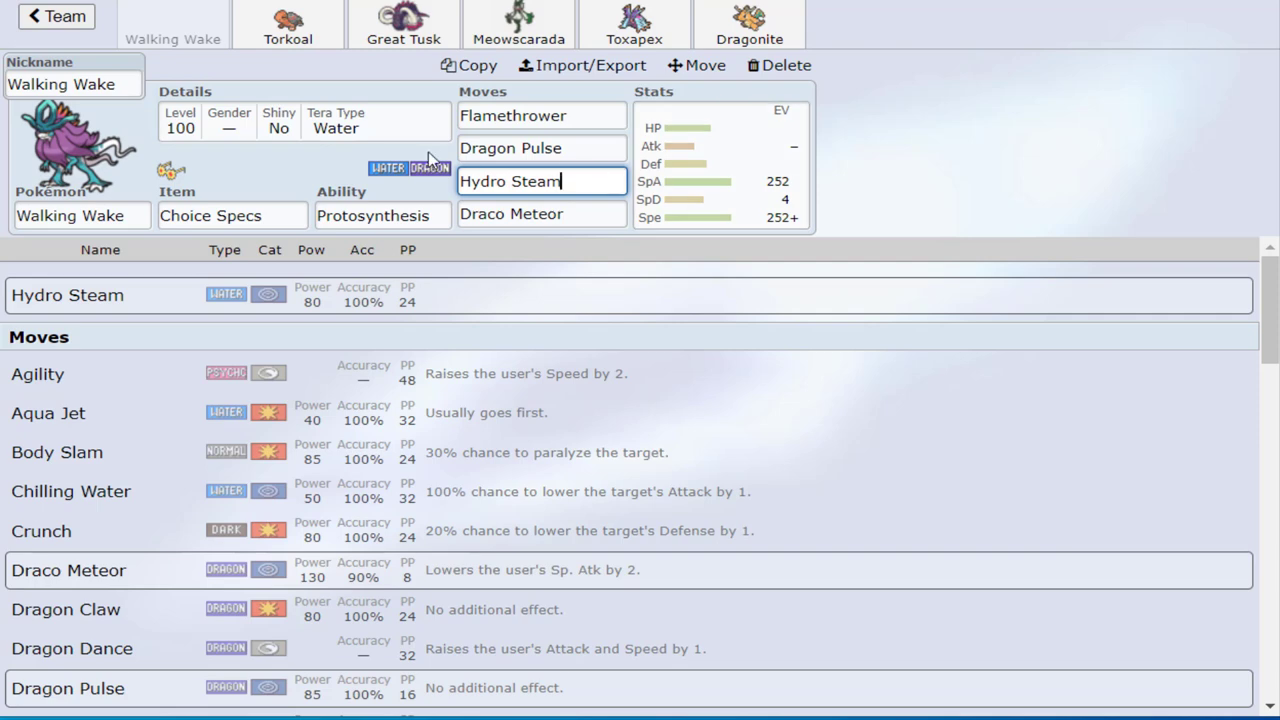
click(148, 217)
click(620, 181)
click(133, 220)
Review the effects of Walking Wake's Choice Specs and Protosynthesis alongside Hydro Steam and its species entry
click(276, 208)
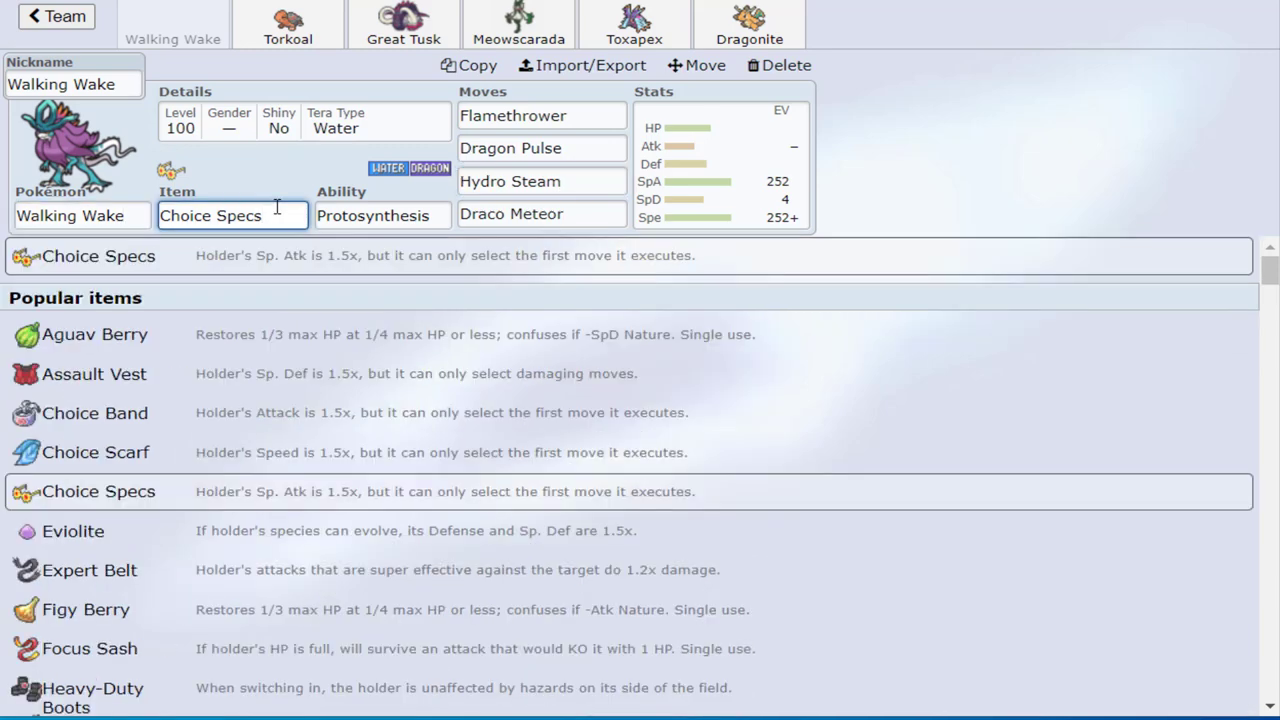
click(585, 192)
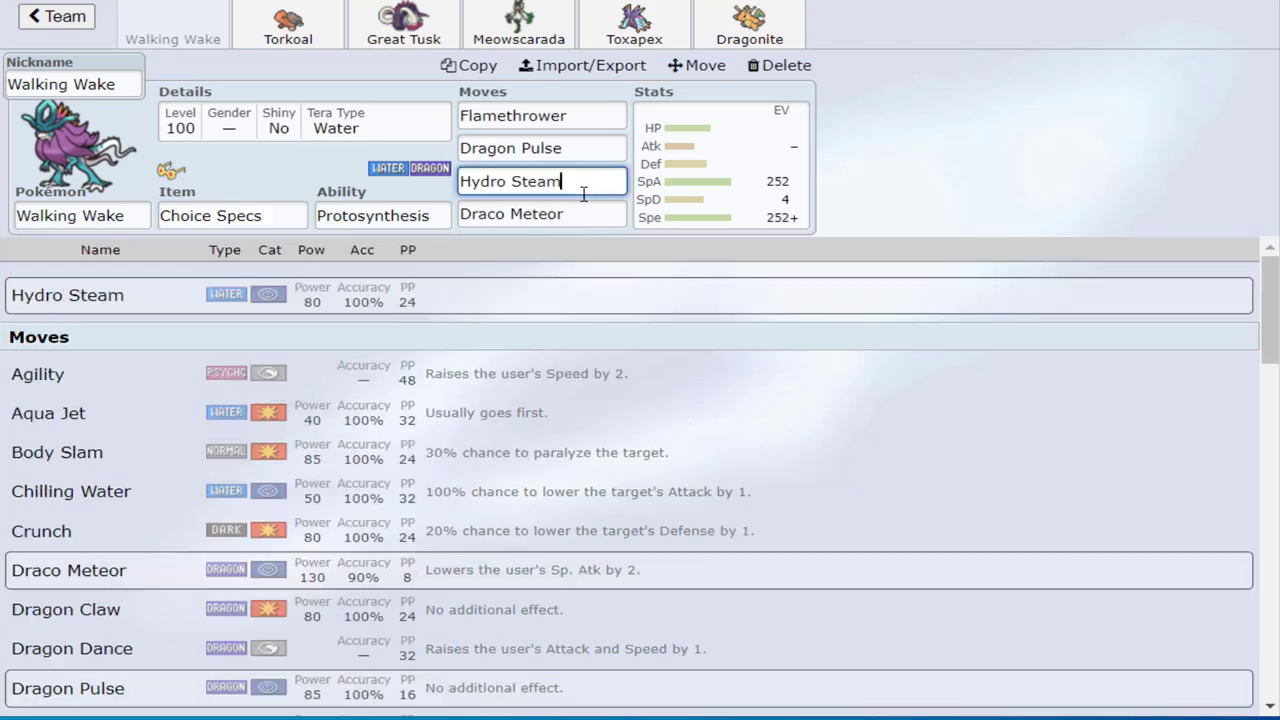
click(138, 215)
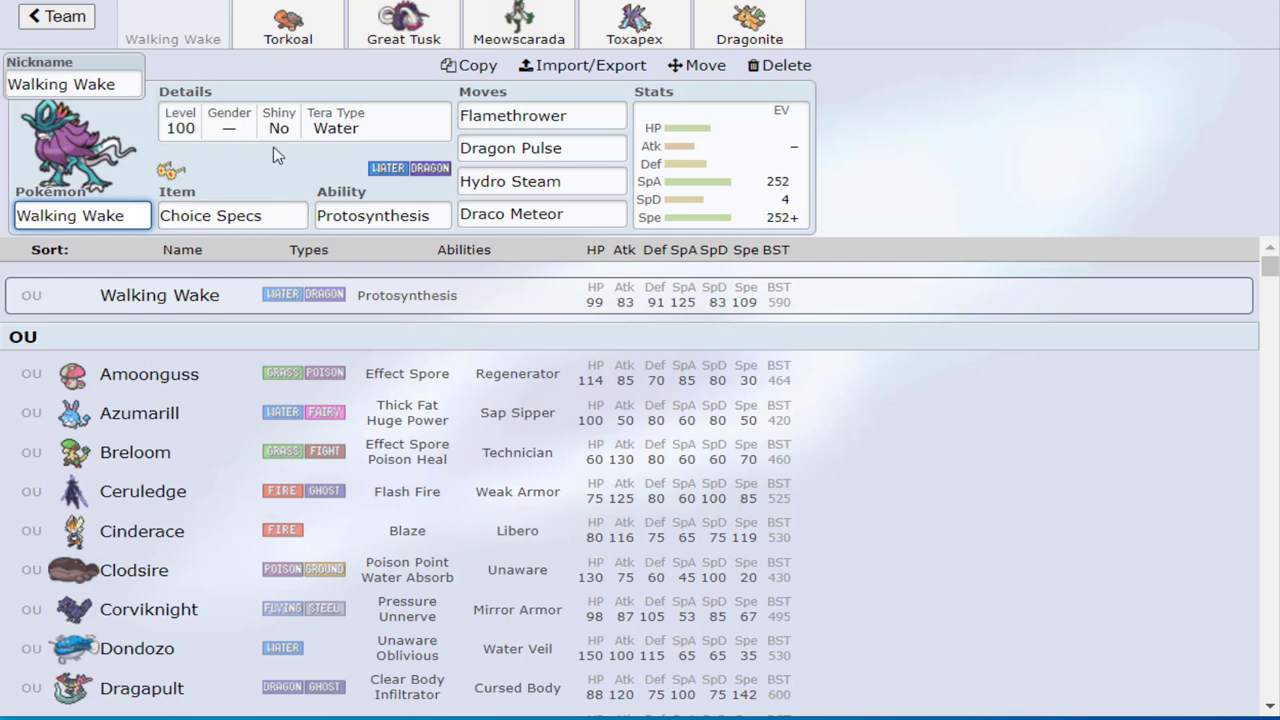
click(279, 216)
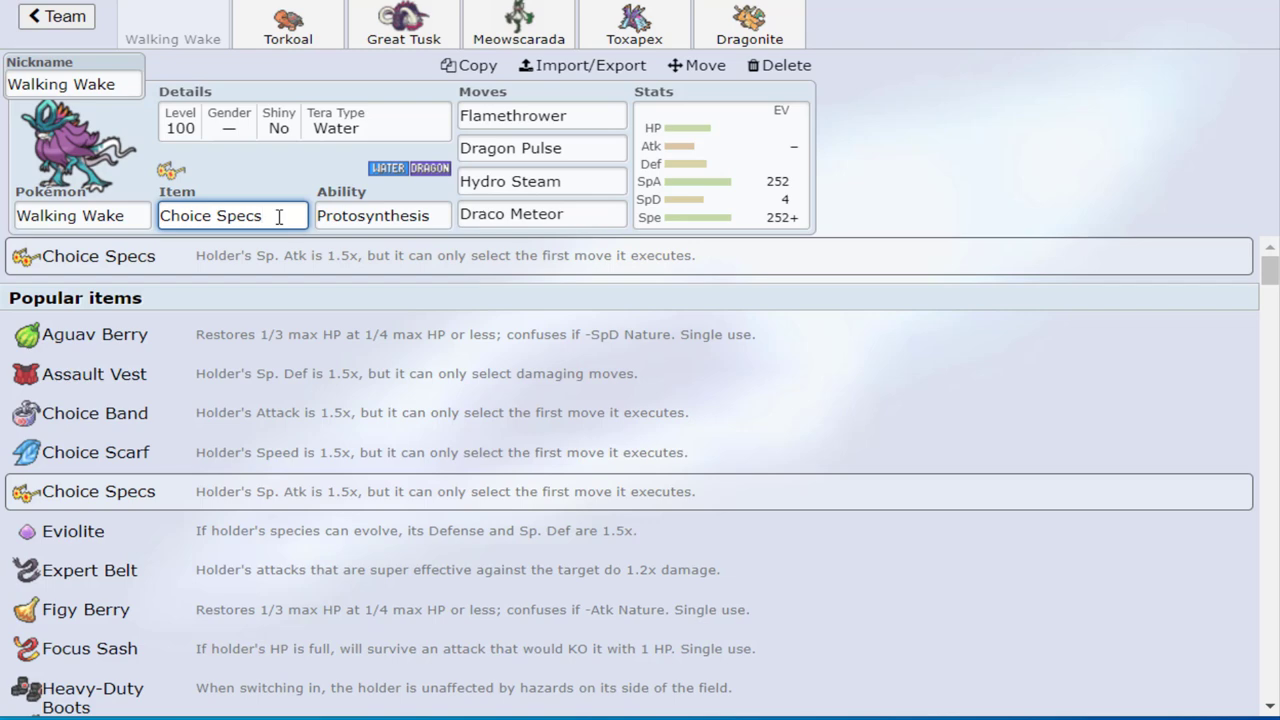
click(436, 216)
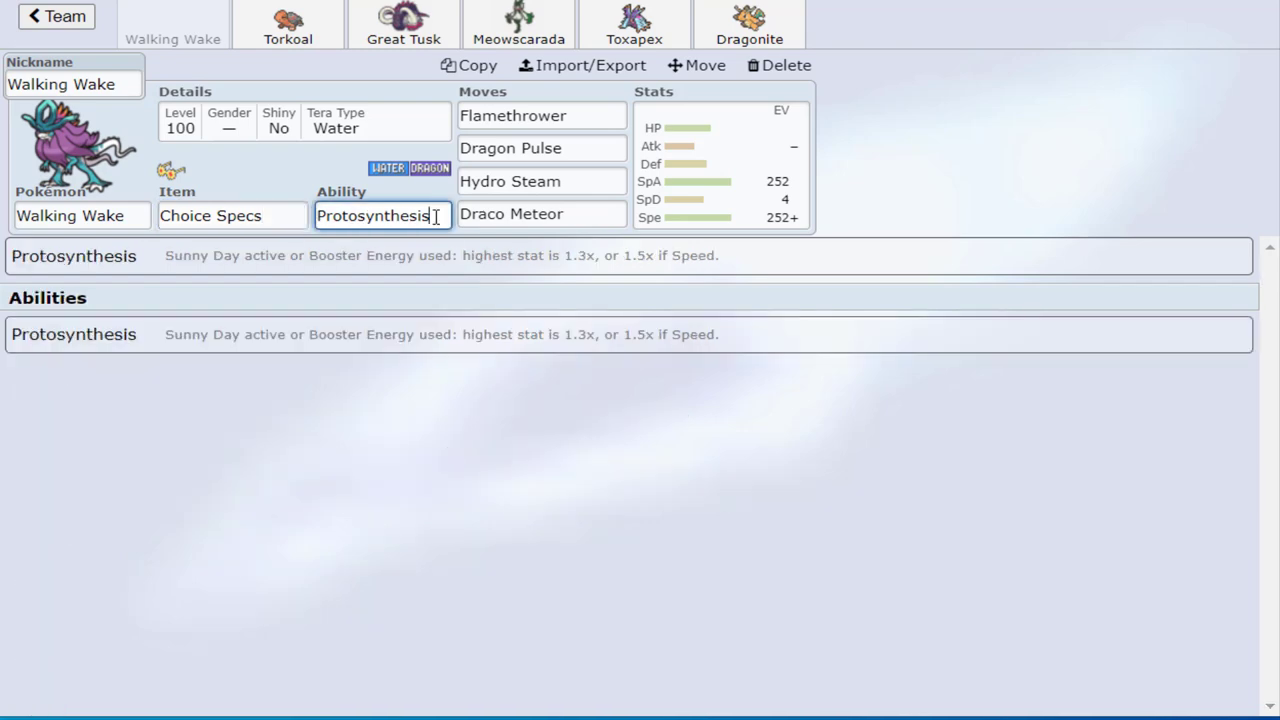
Look through the OU species list from Walking Wake's species entry down to the UUBL tier and return to the start
click(134, 207)
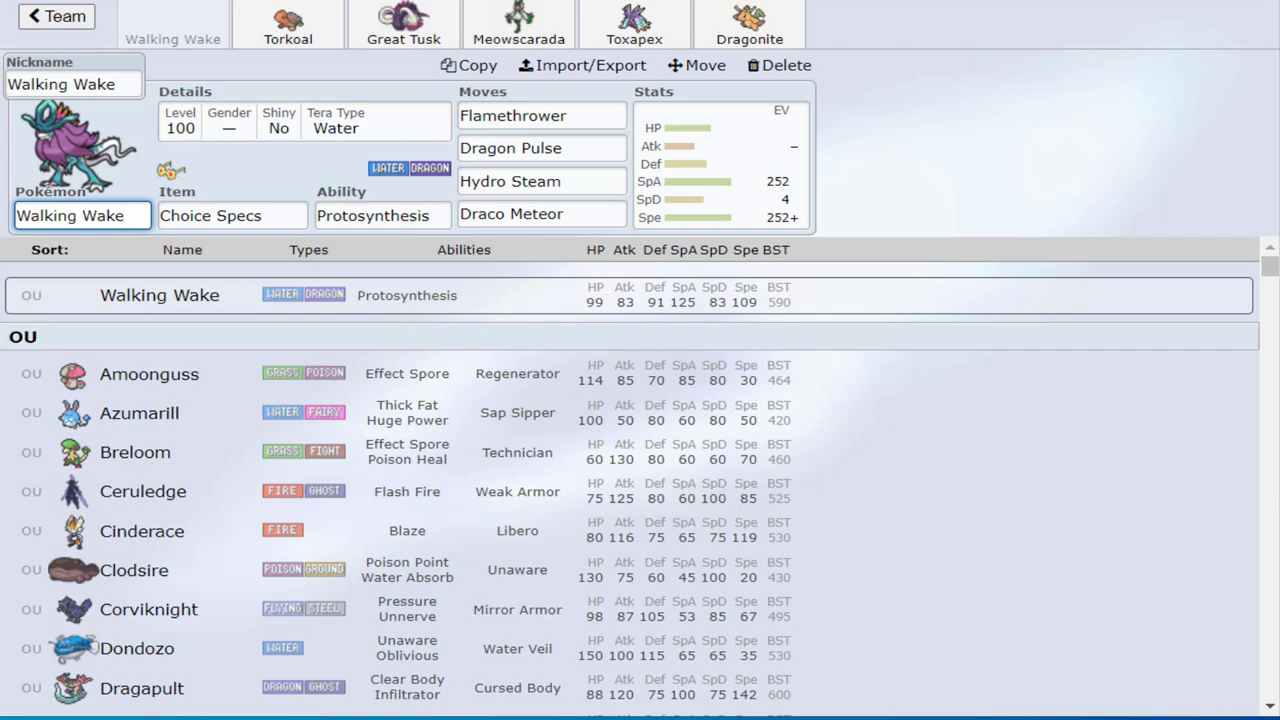
scroll(1278, 513, down, 4)
scroll(1278, 513, down, 10)
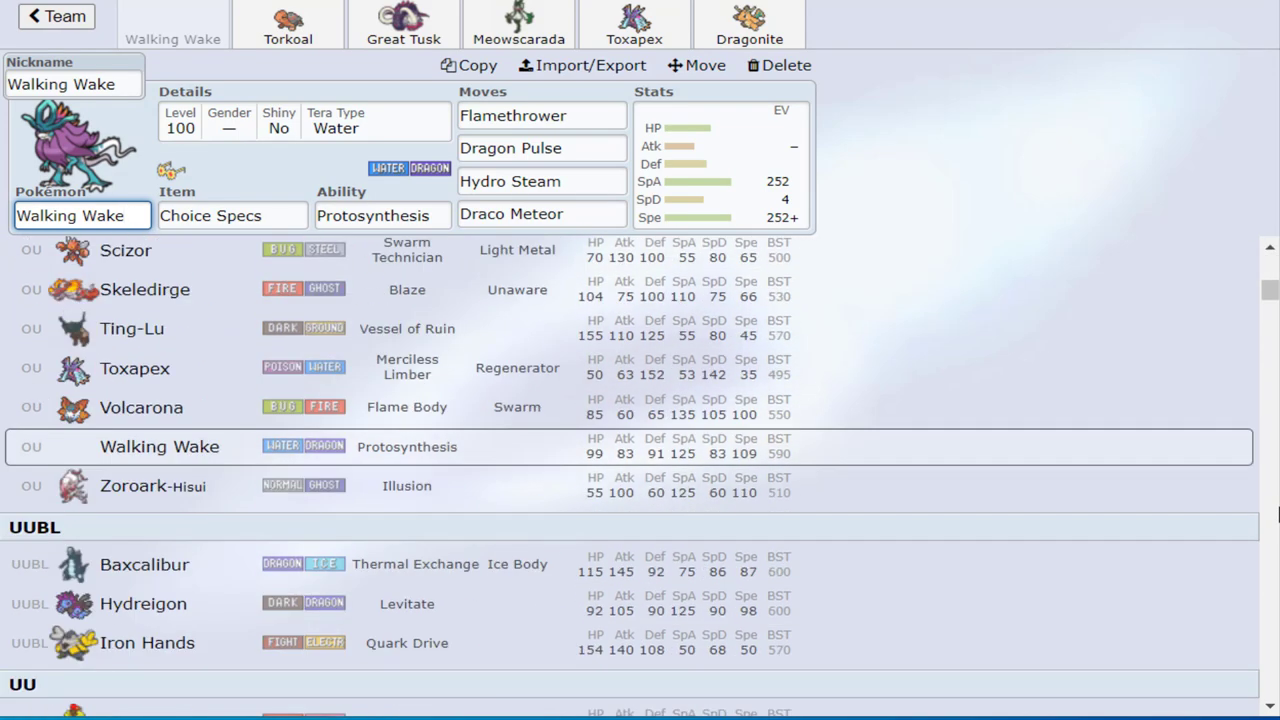
drag(1268, 300, 1268, 262)
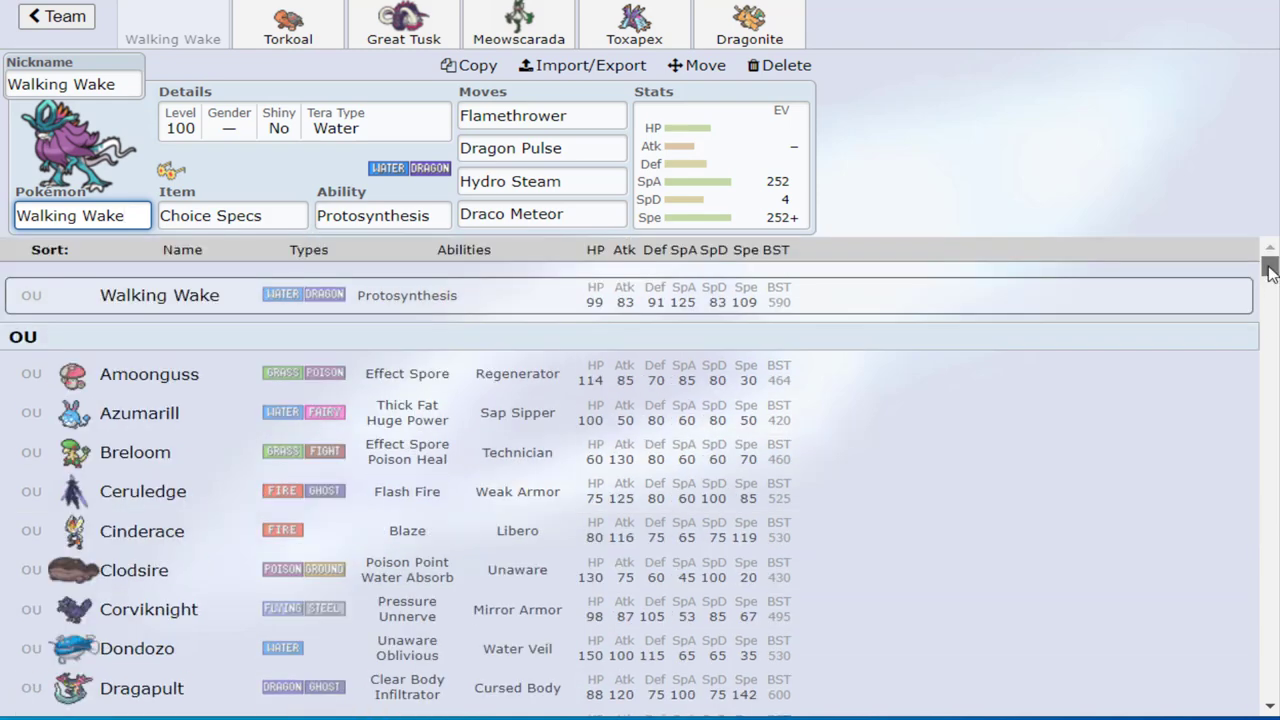
Compare Torkoal's set with Walking Wake's set, ending on Walking Wake
click(278, 36)
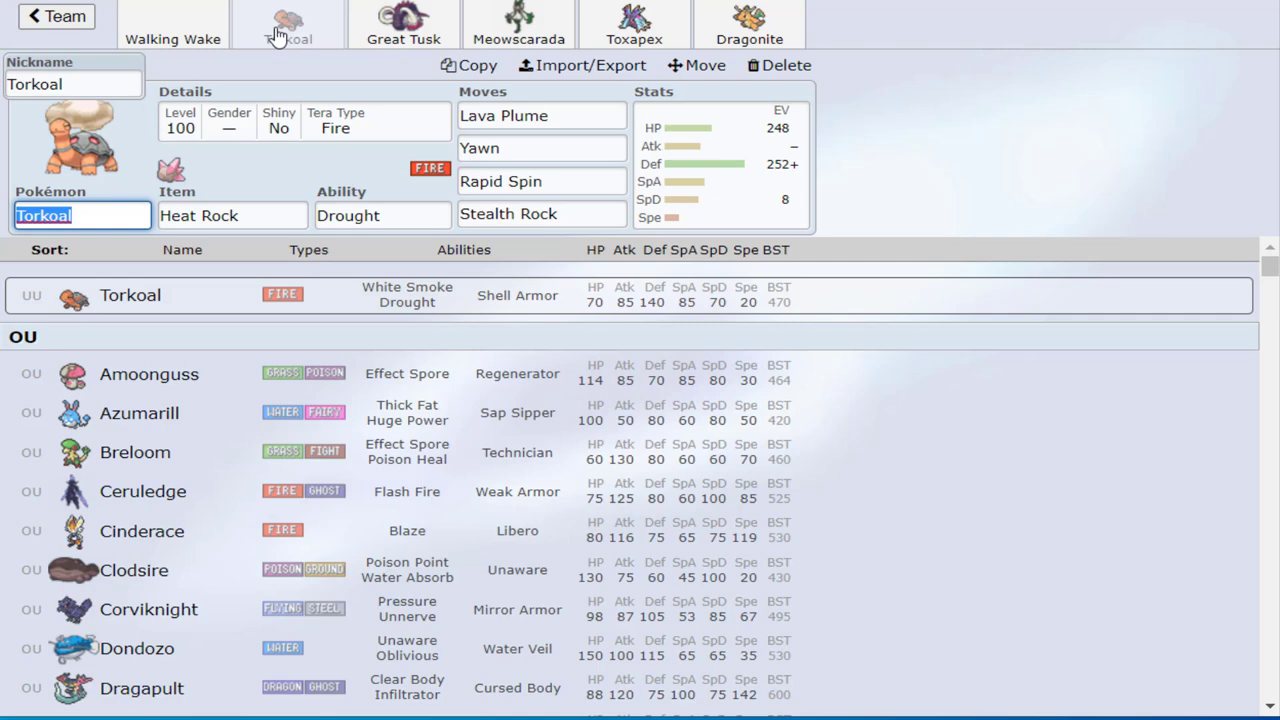
click(225, 40)
click(280, 42)
click(214, 34)
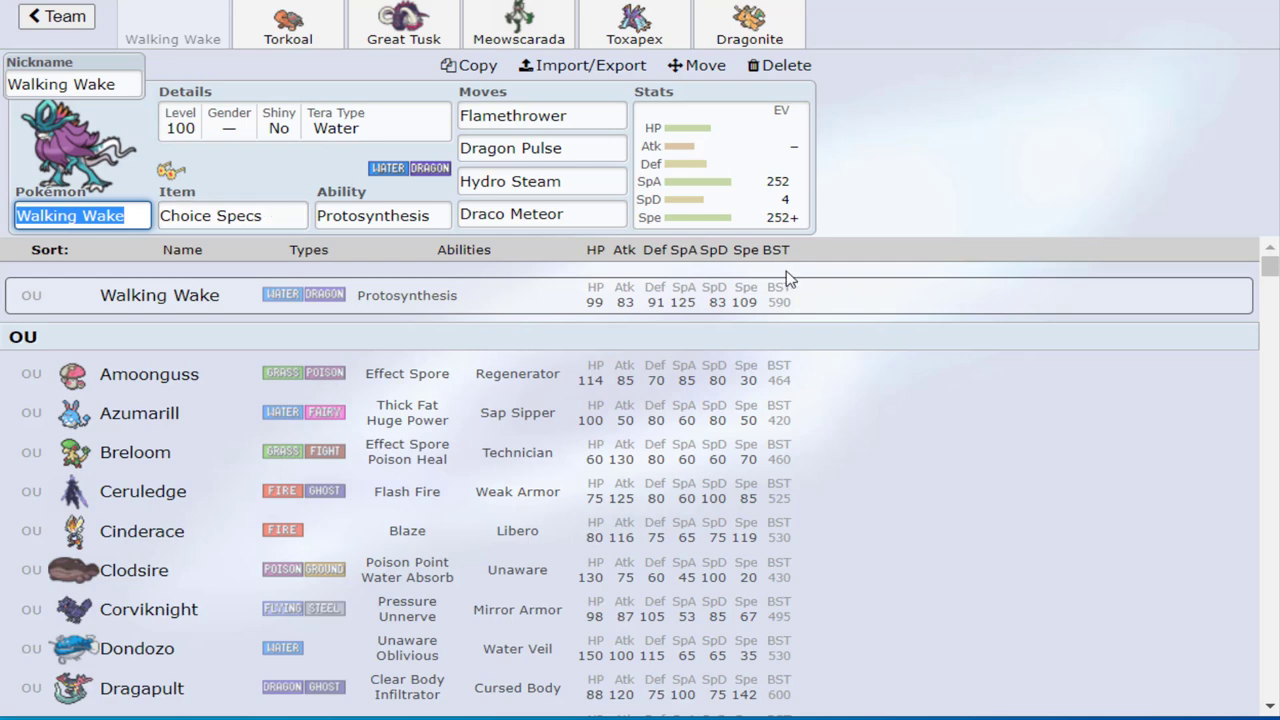
Examine Walking Wake's EV spread and nature, its species entry, item and ability, and the Draco Meteor move data
click(760, 210)
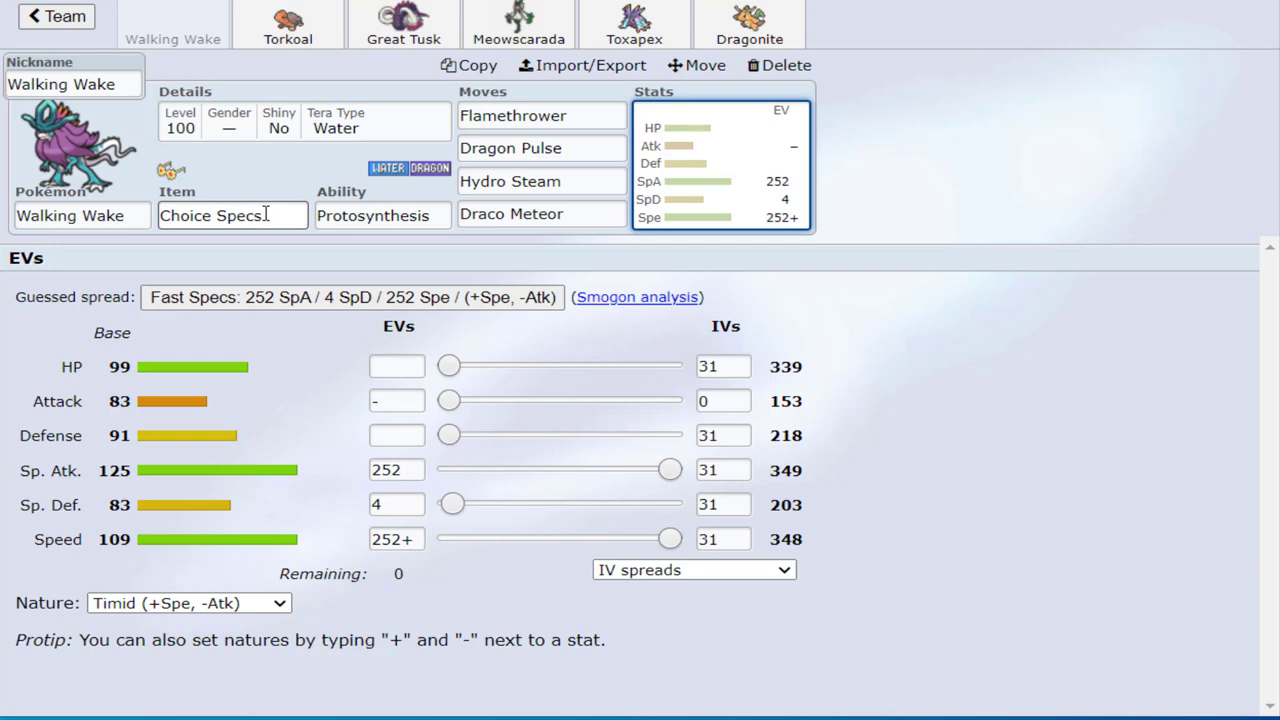
click(124, 212)
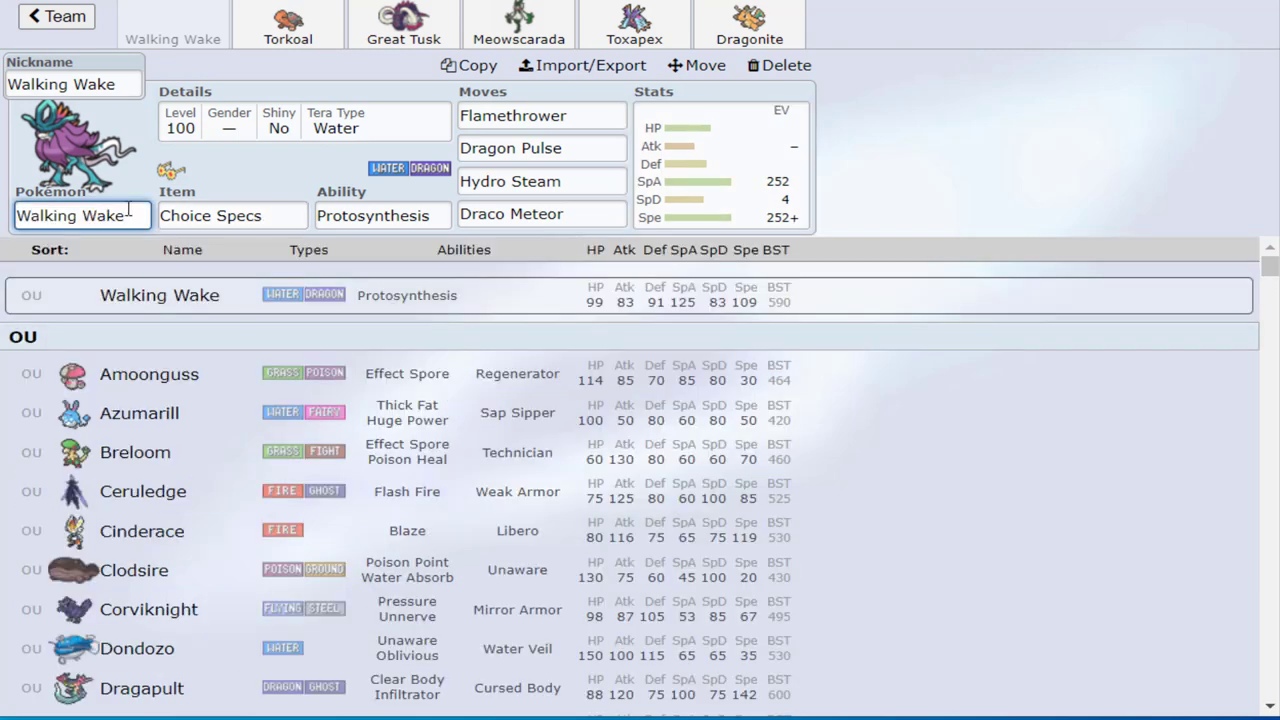
click(285, 212)
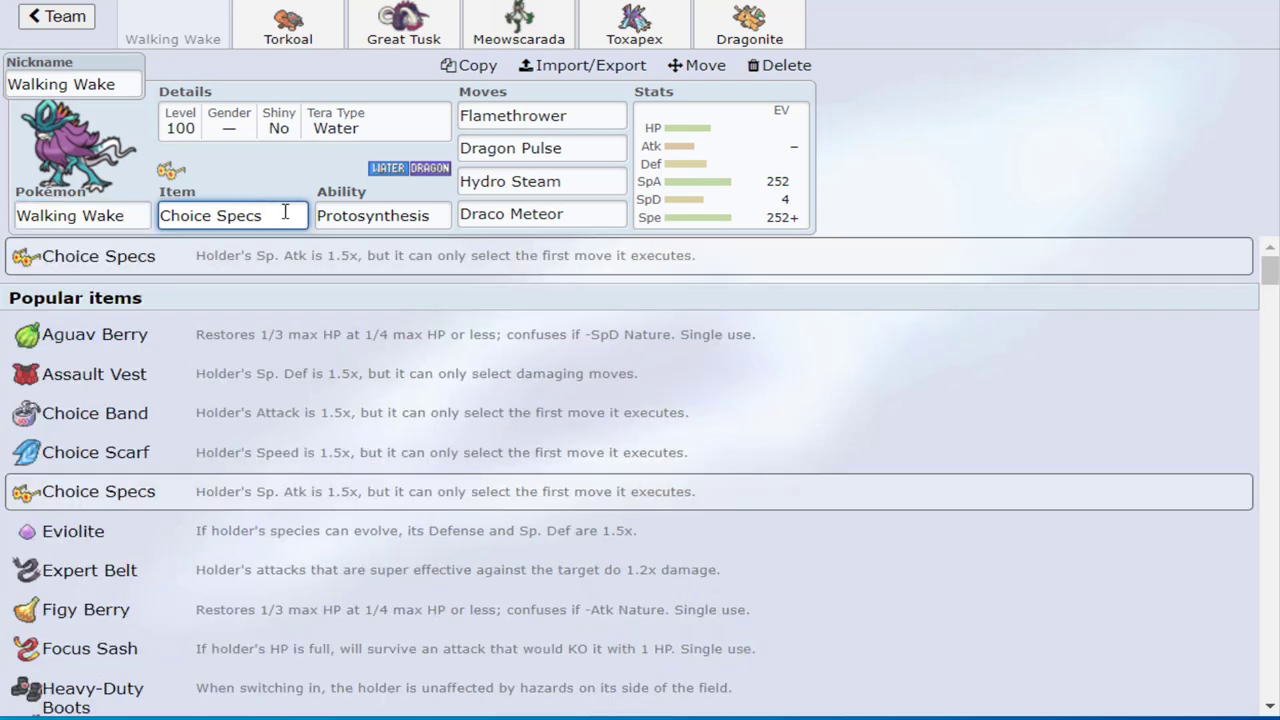
click(125, 212)
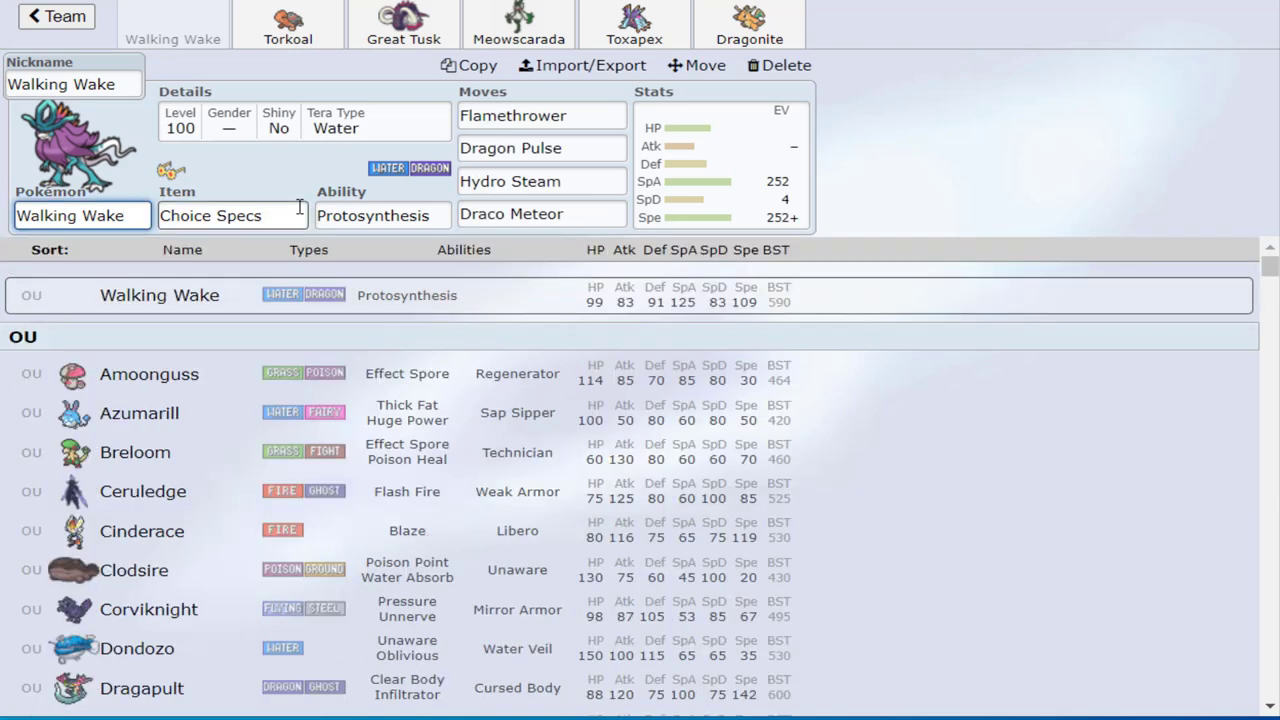
click(372, 216)
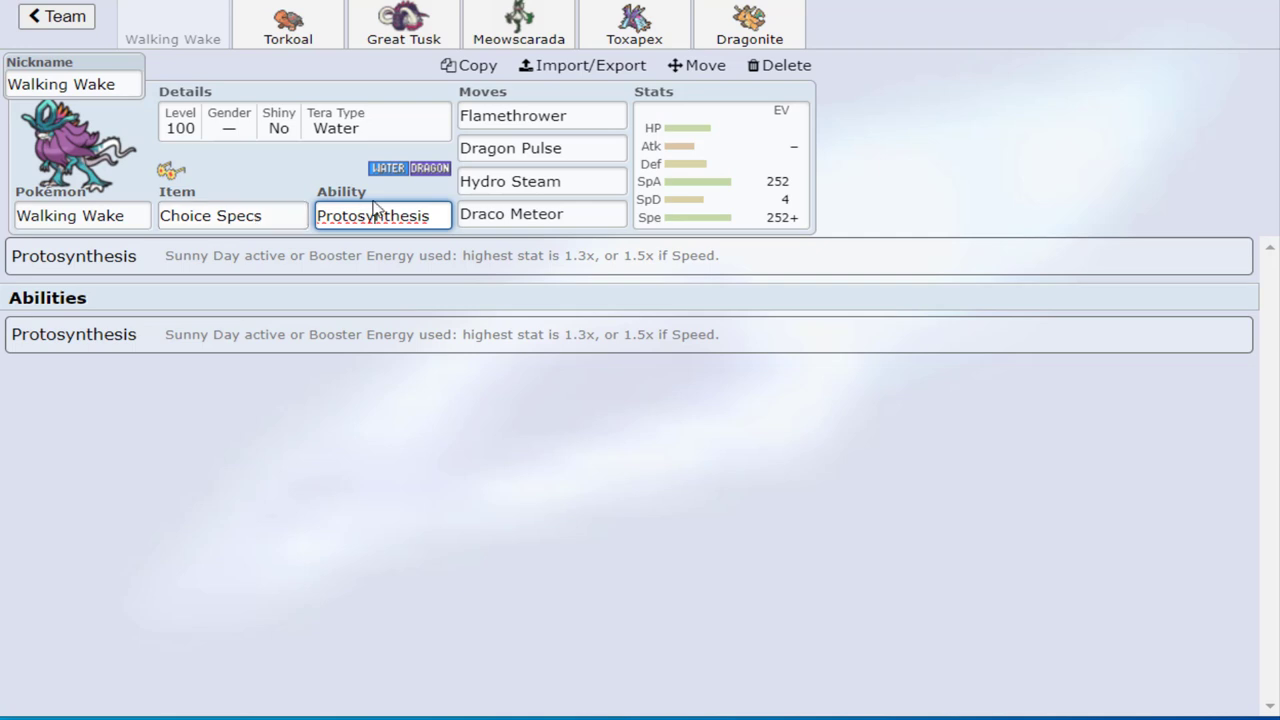
click(547, 210)
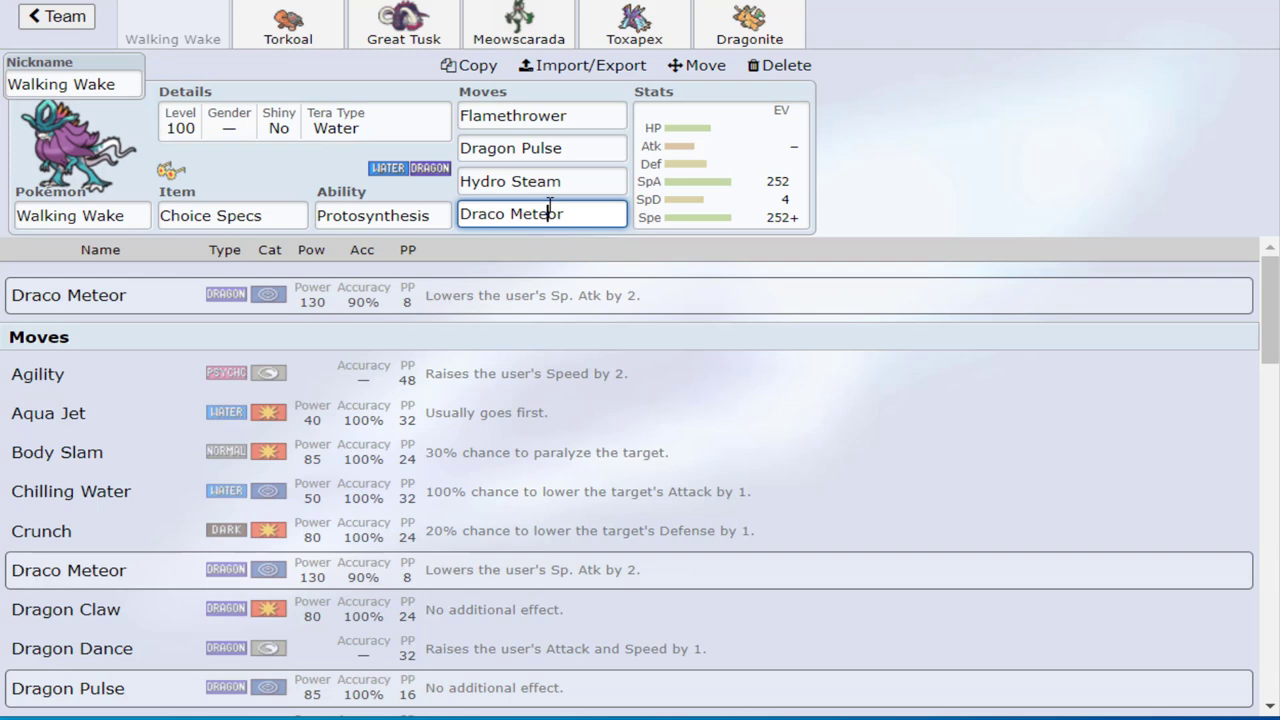
Open Torkoal's set and examine its Stealth Rock, Lava Plume and Rapid Spin moves against its available move list
click(287, 30)
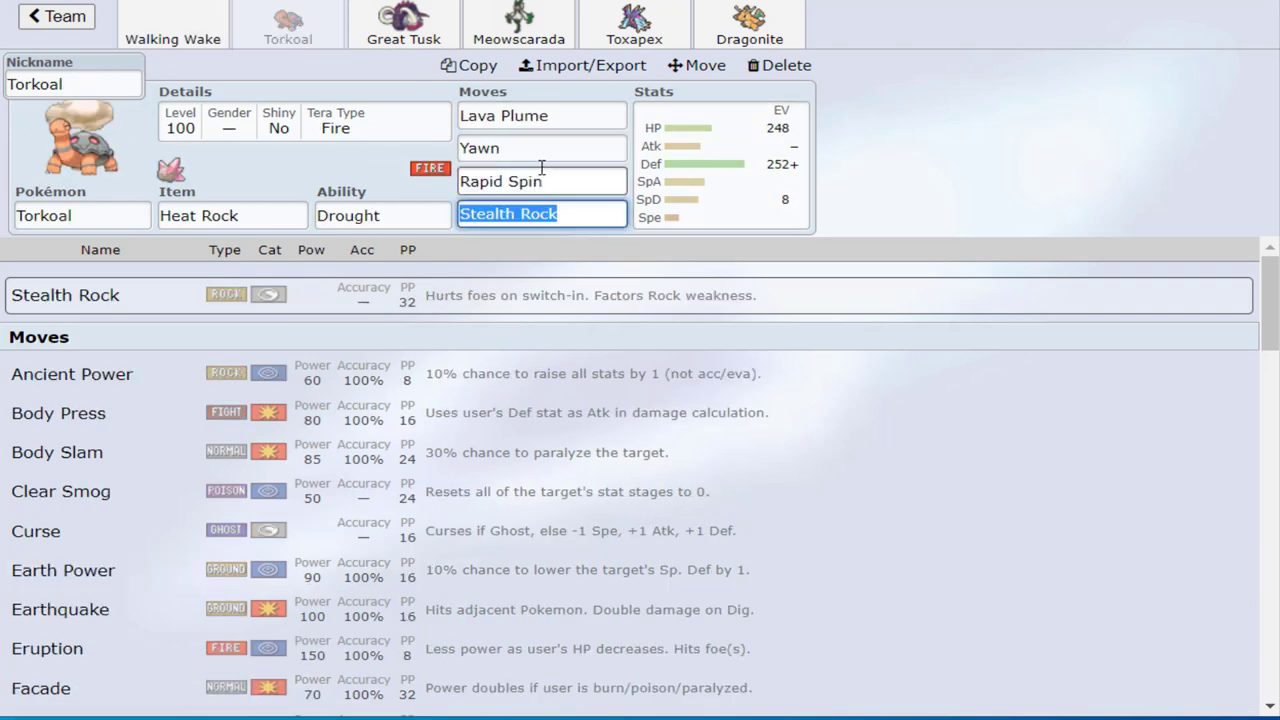
click(562, 118)
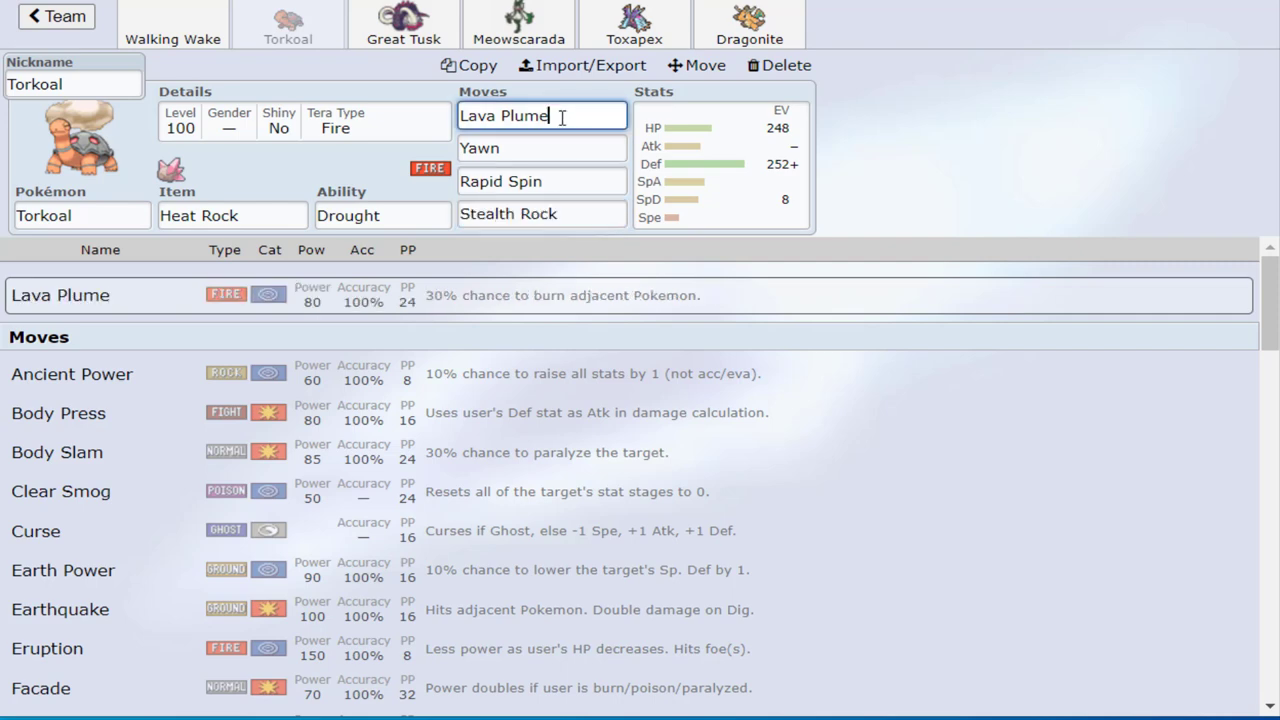
click(552, 178)
click(551, 180)
click(1271, 370)
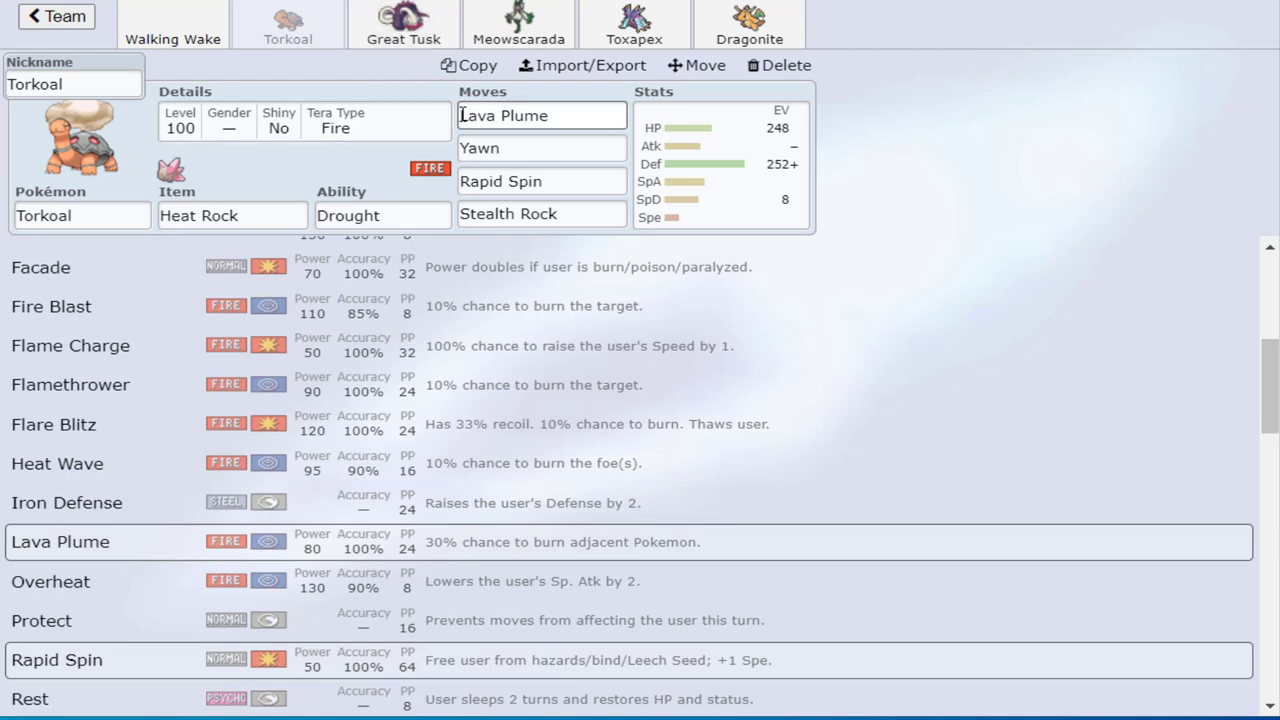
click(536, 172)
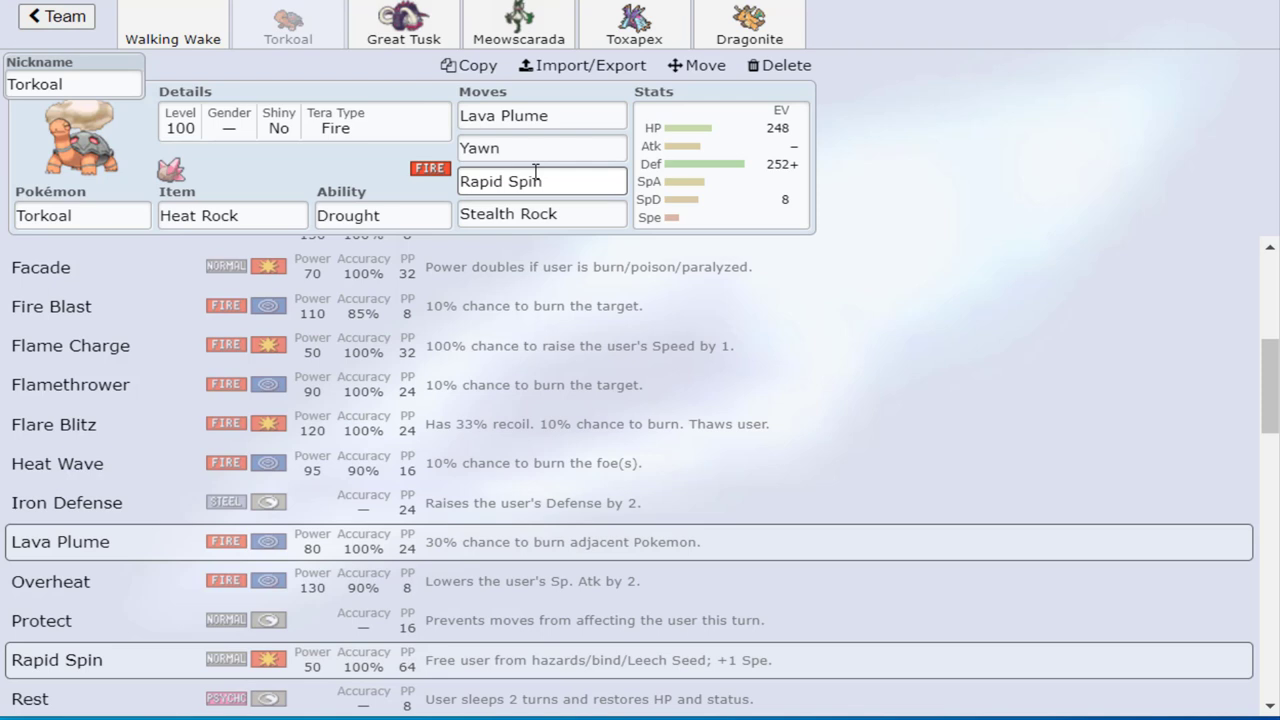
drag(1268, 400, 1276, 288)
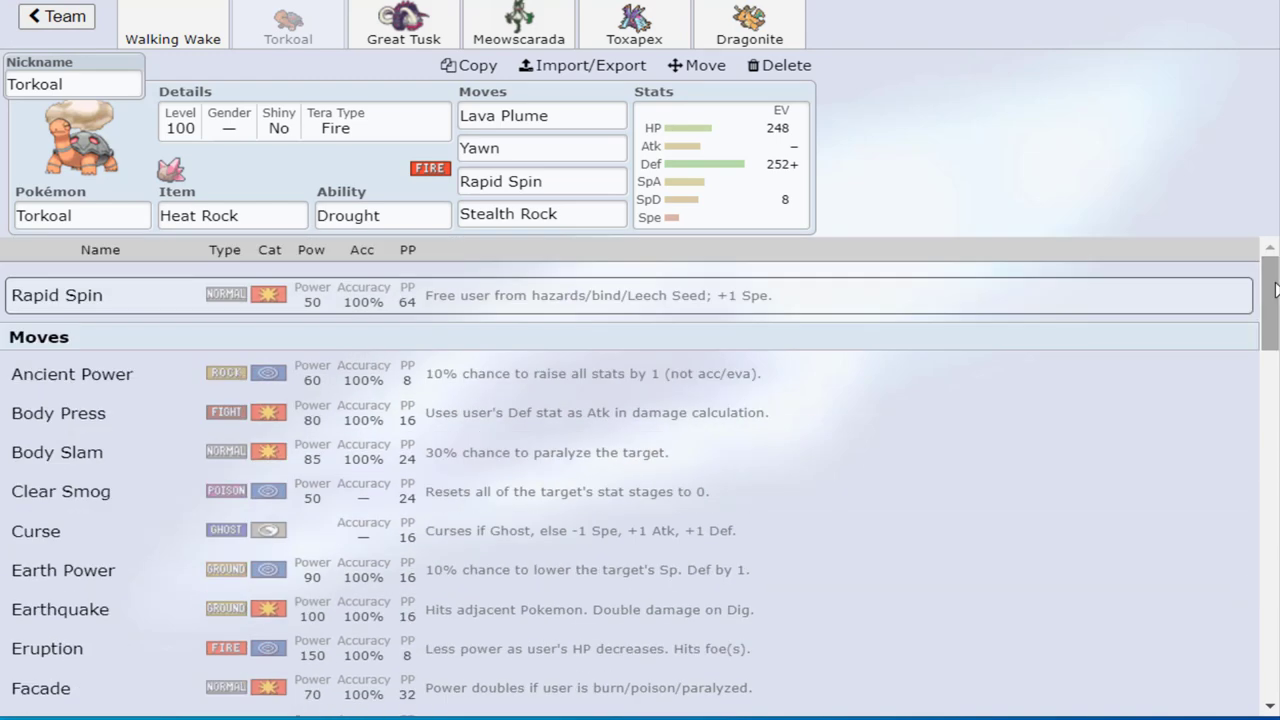
Set Torkoal's Tera Type to Flying
drag(393, 147, 331, 126)
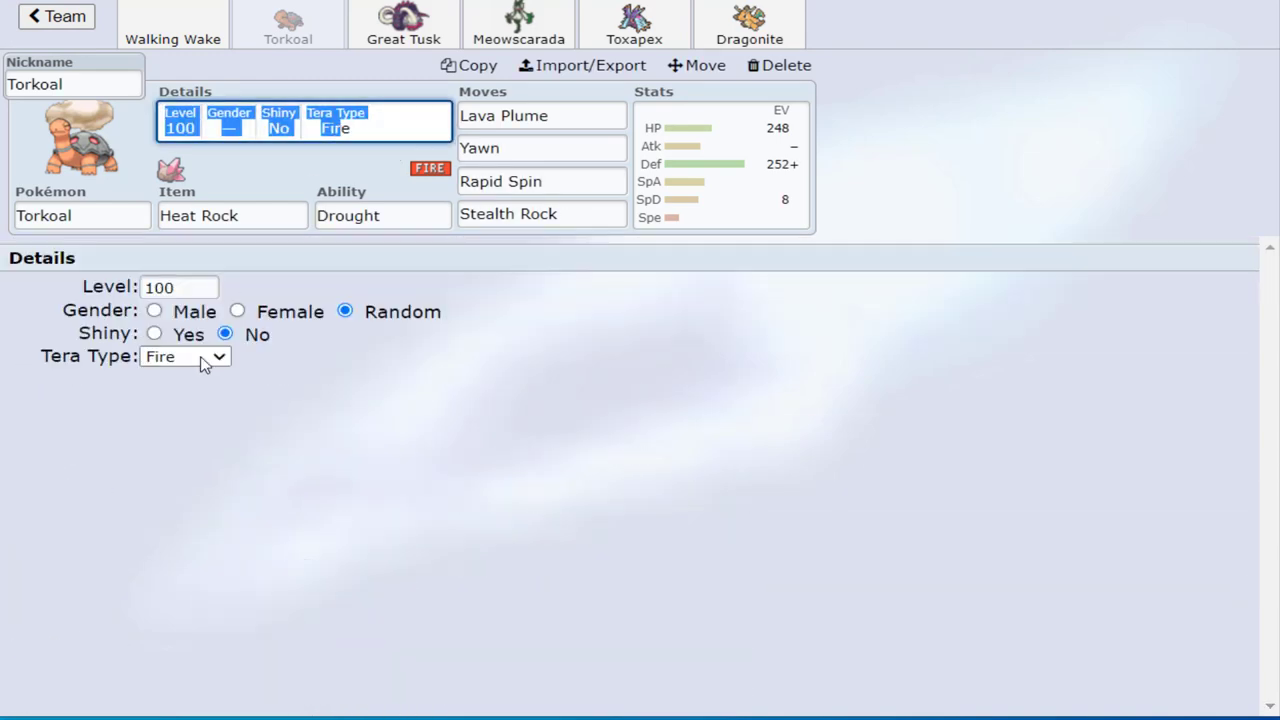
click(200, 360)
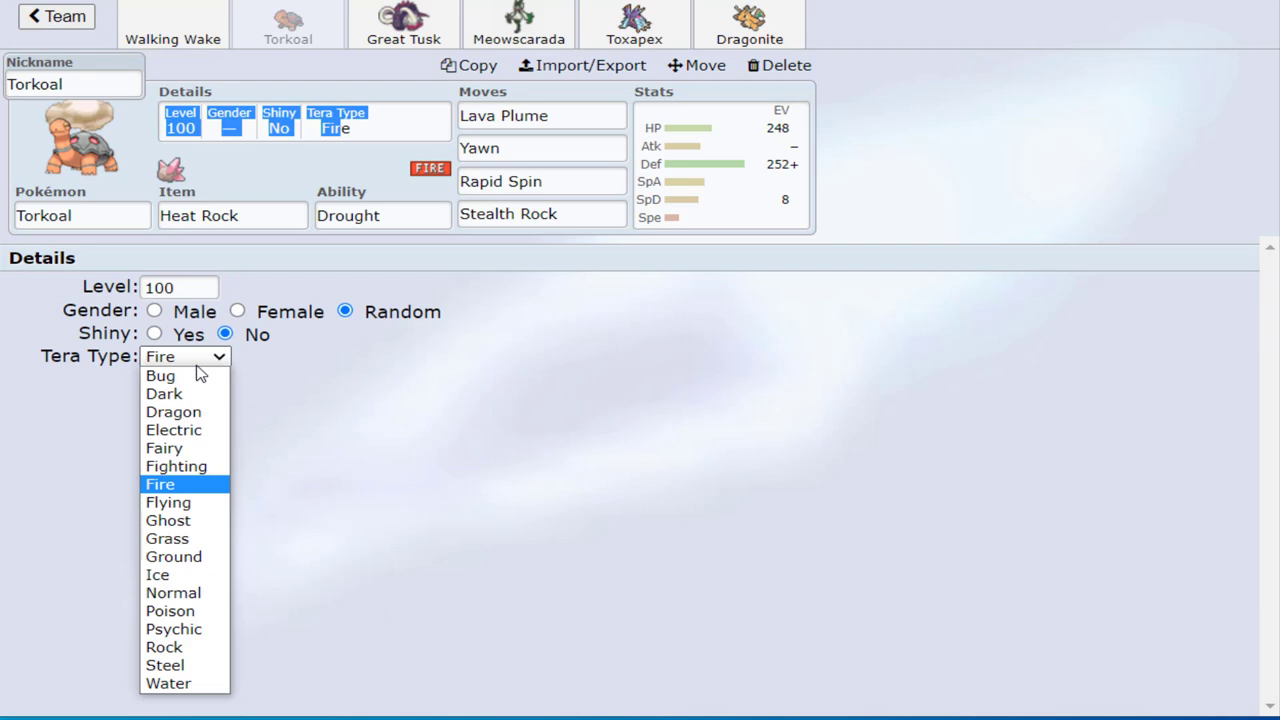
click(203, 512)
Look through the OU species list from Torkoal's species entry, and check the effect of its Heat Rock item
click(100, 215)
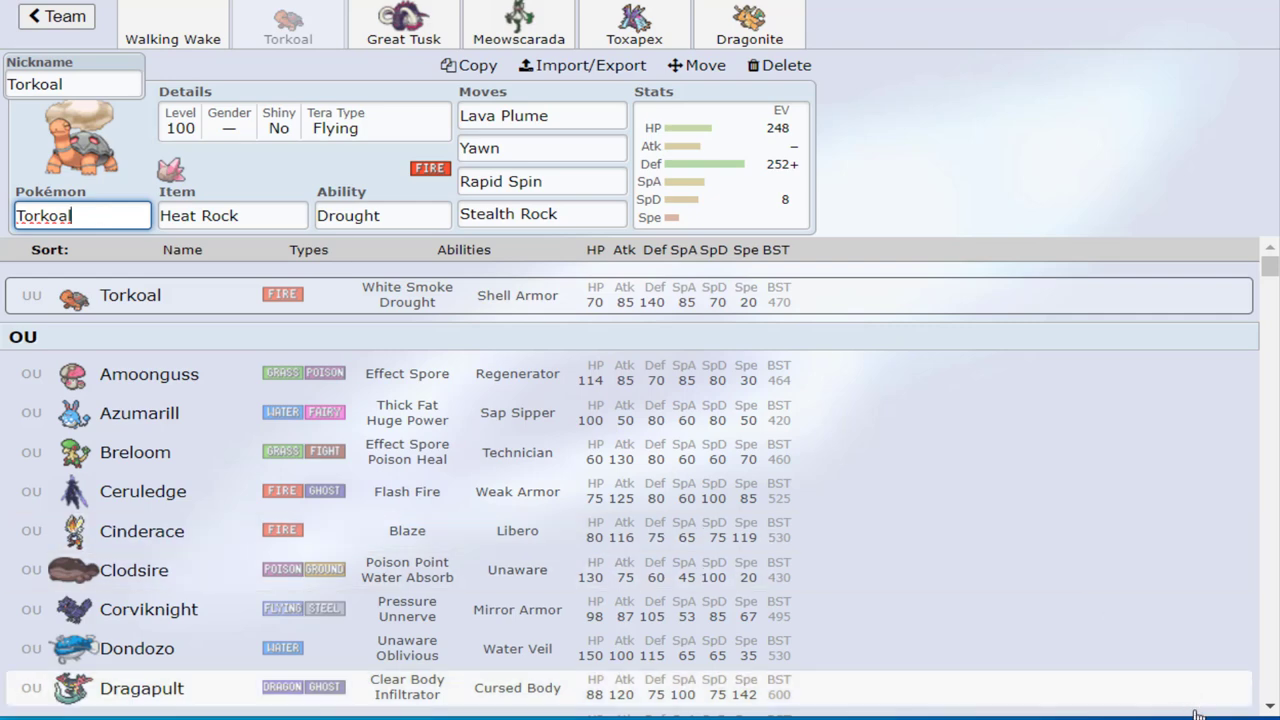
drag(1270, 710, 1272, 710)
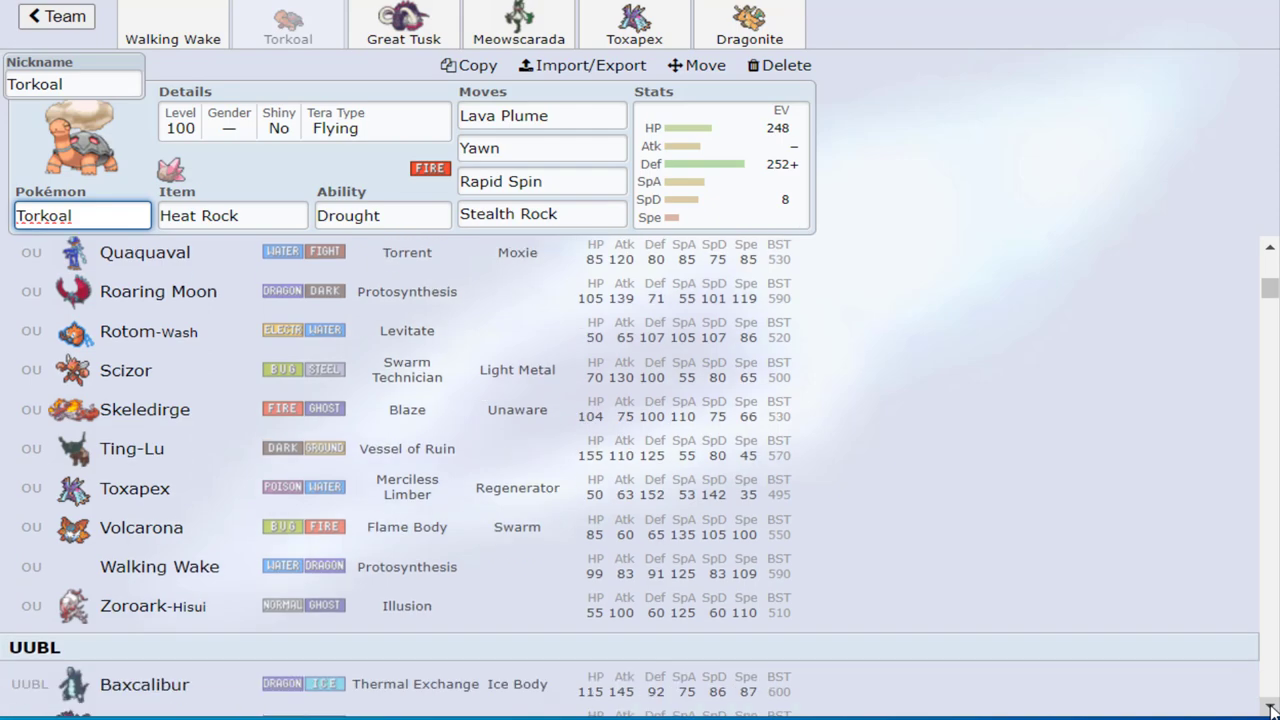
click(1269, 252)
drag(1269, 254, 1269, 256)
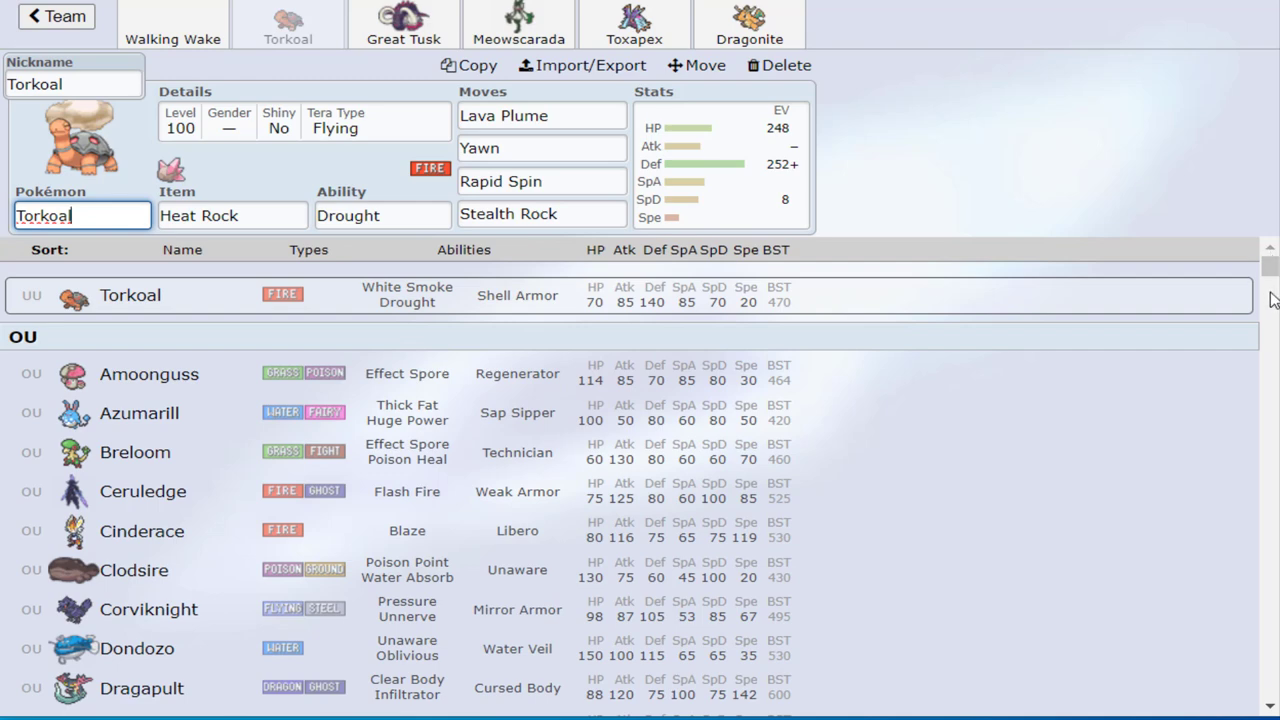
click(197, 215)
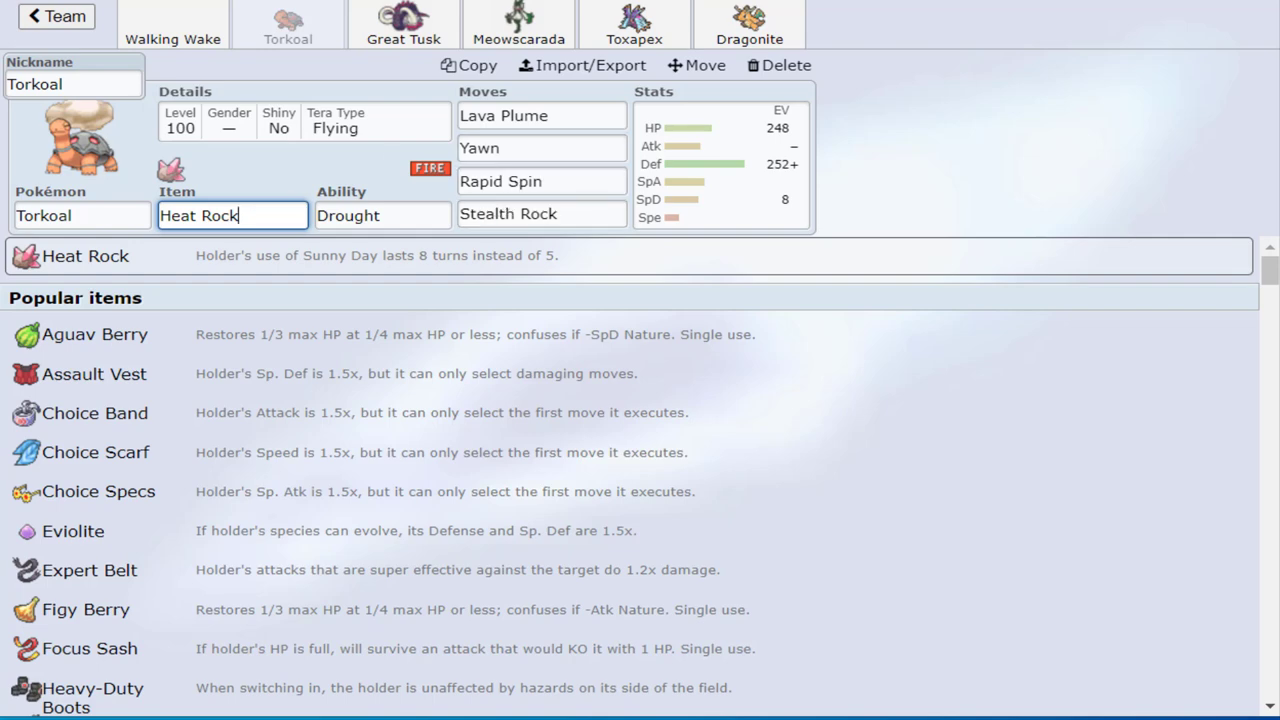
click(86, 211)
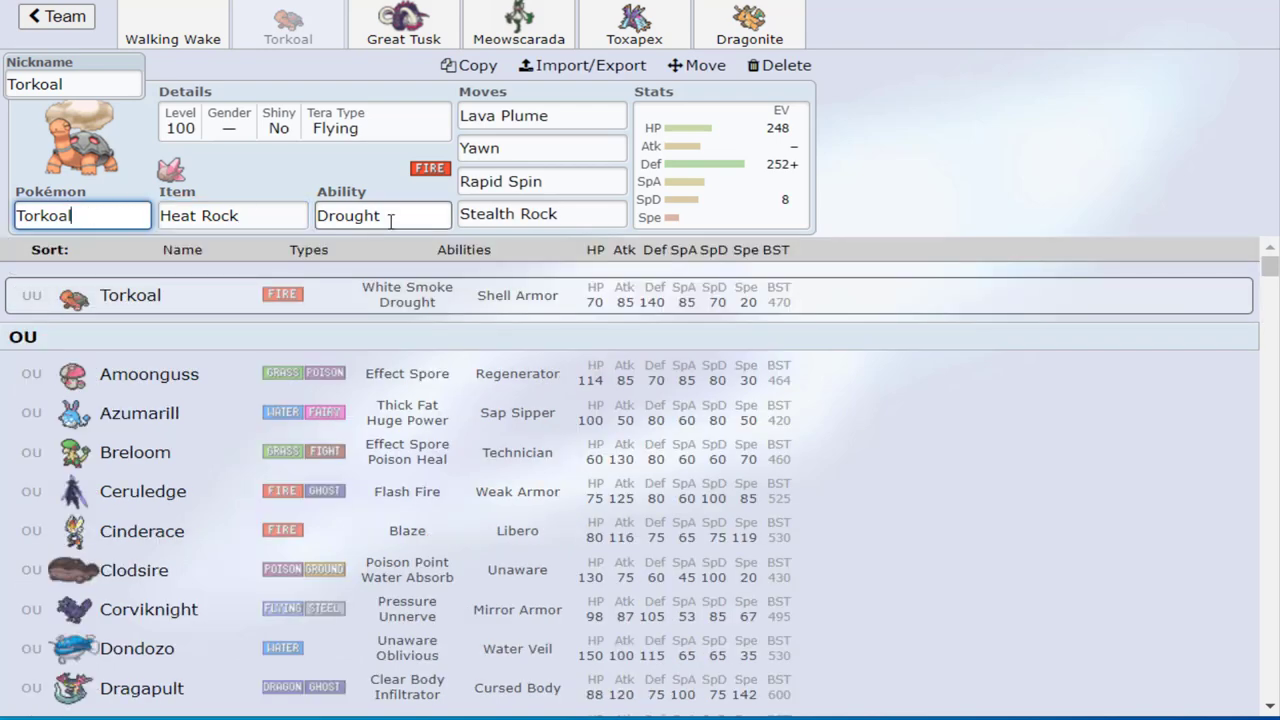
Compare Great Tusk's set with Torkoal's set, ending on Great Tusk
click(405, 37)
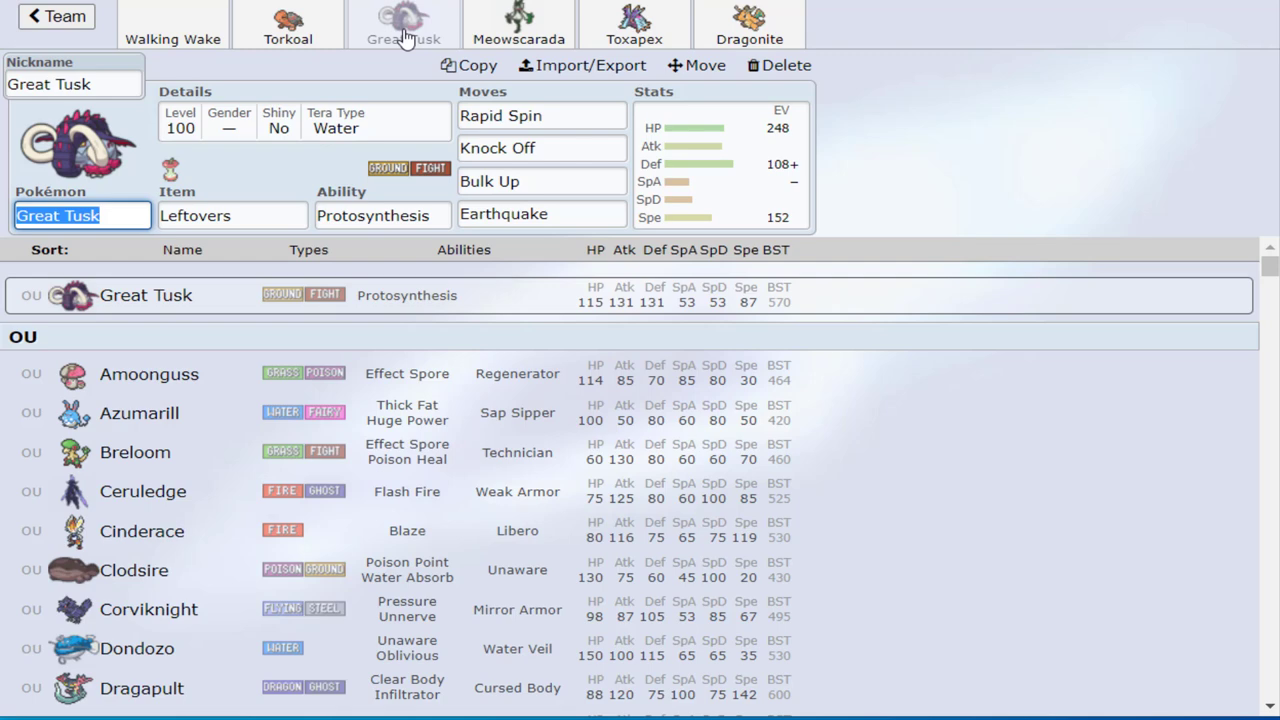
click(312, 40)
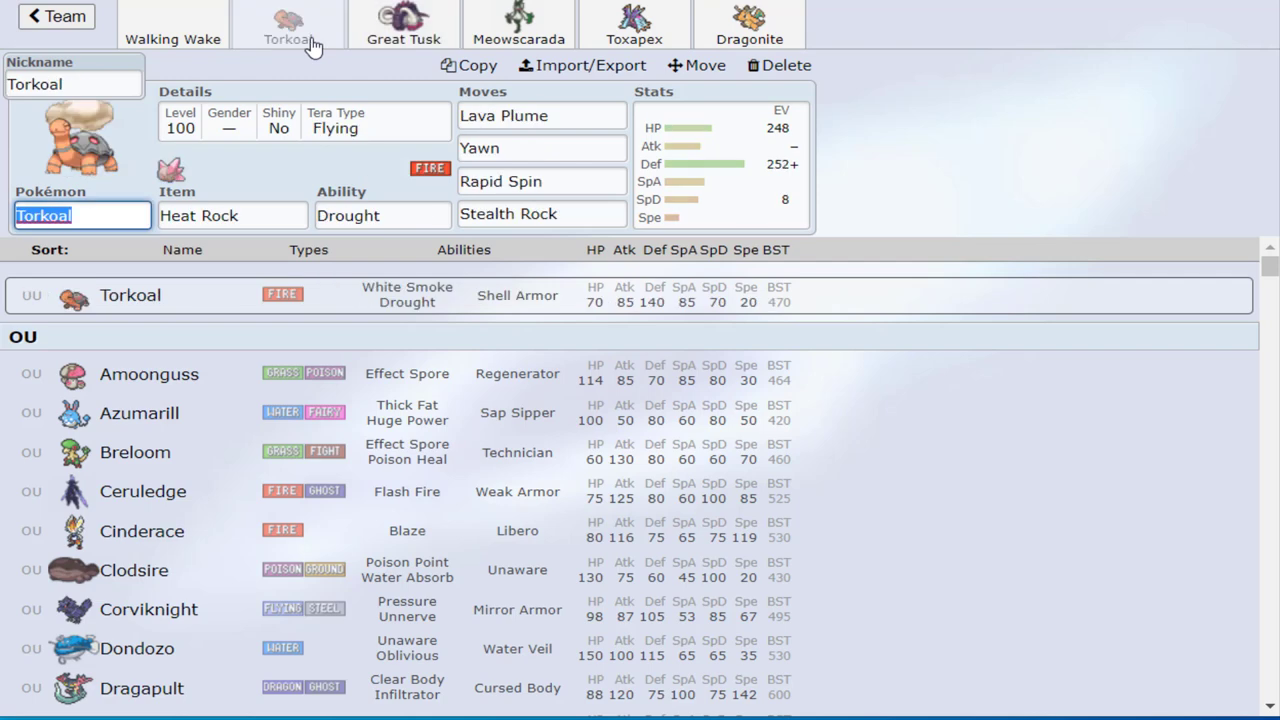
click(405, 37)
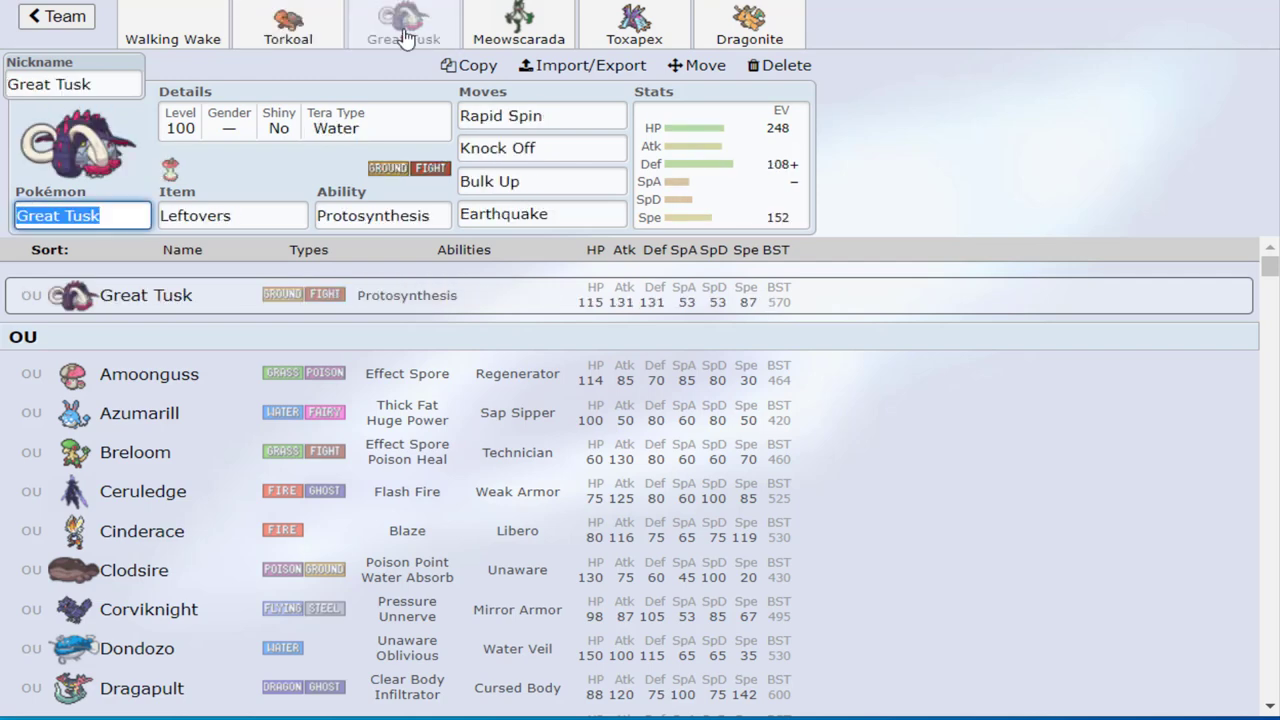
click(274, 34)
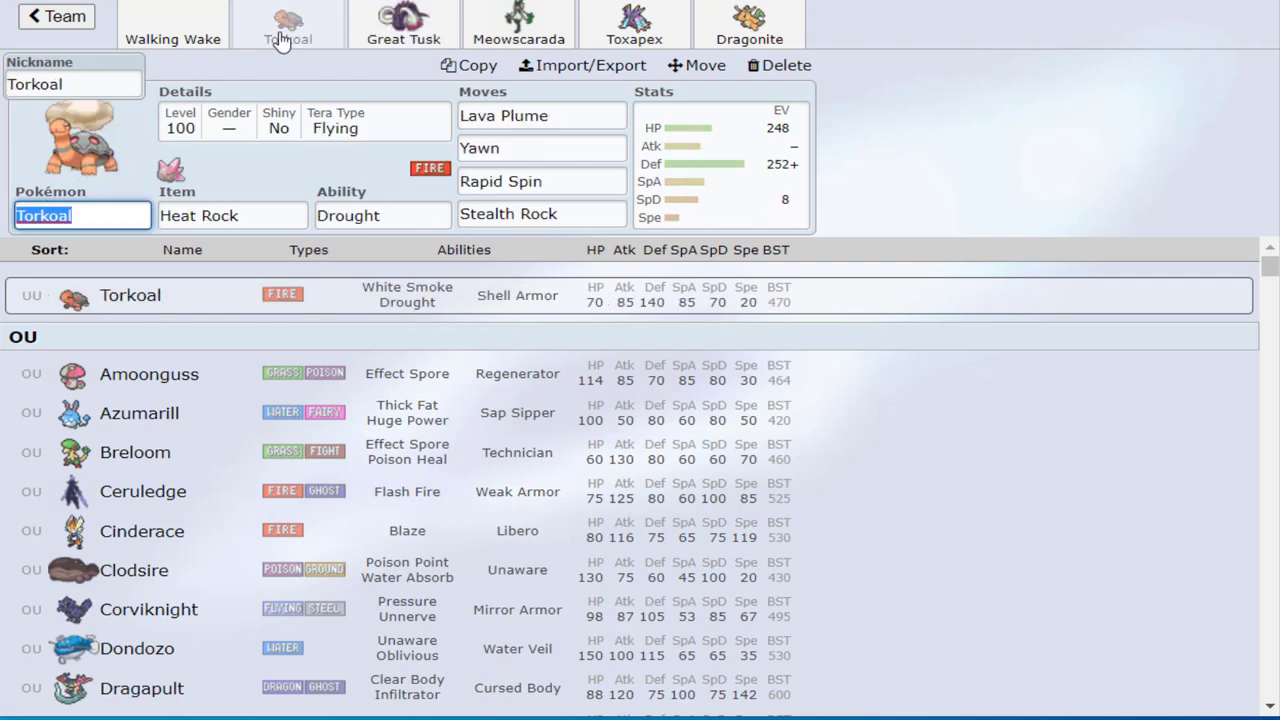
click(389, 25)
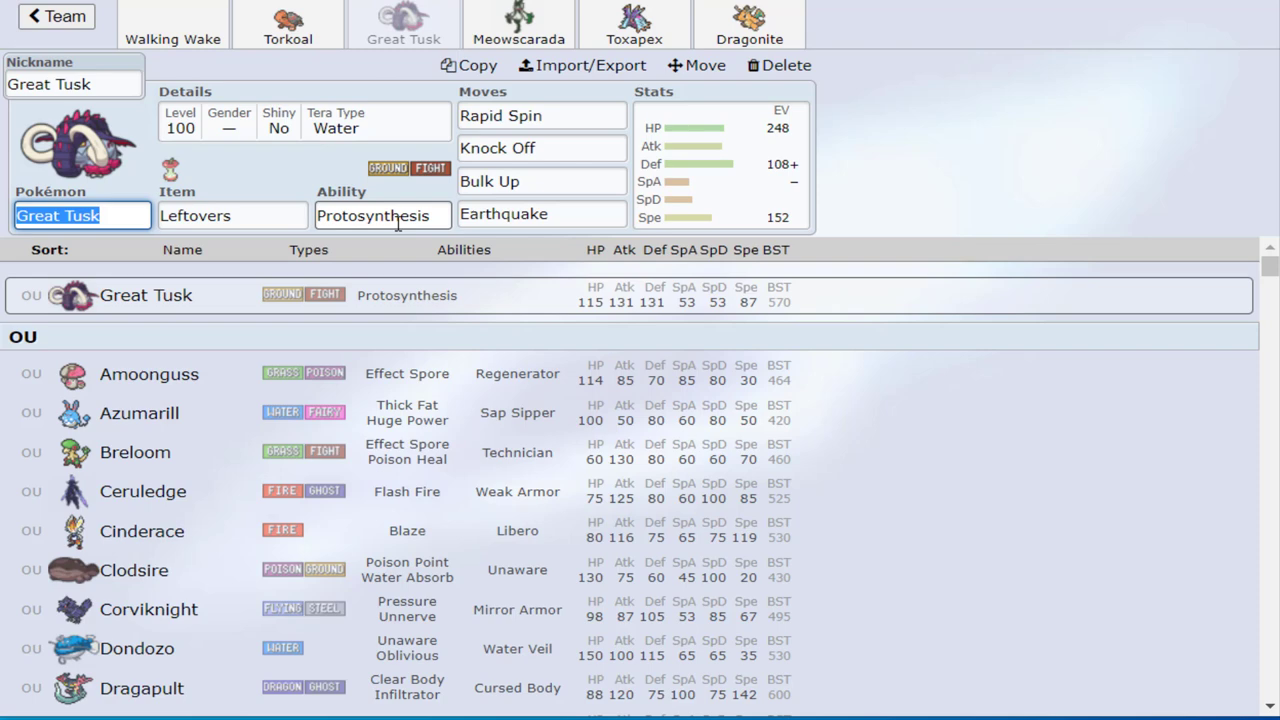
Shift Great Tusk's EVs from Defense into Speed, setting Defense to 88 and Speed to 172
click(752, 200)
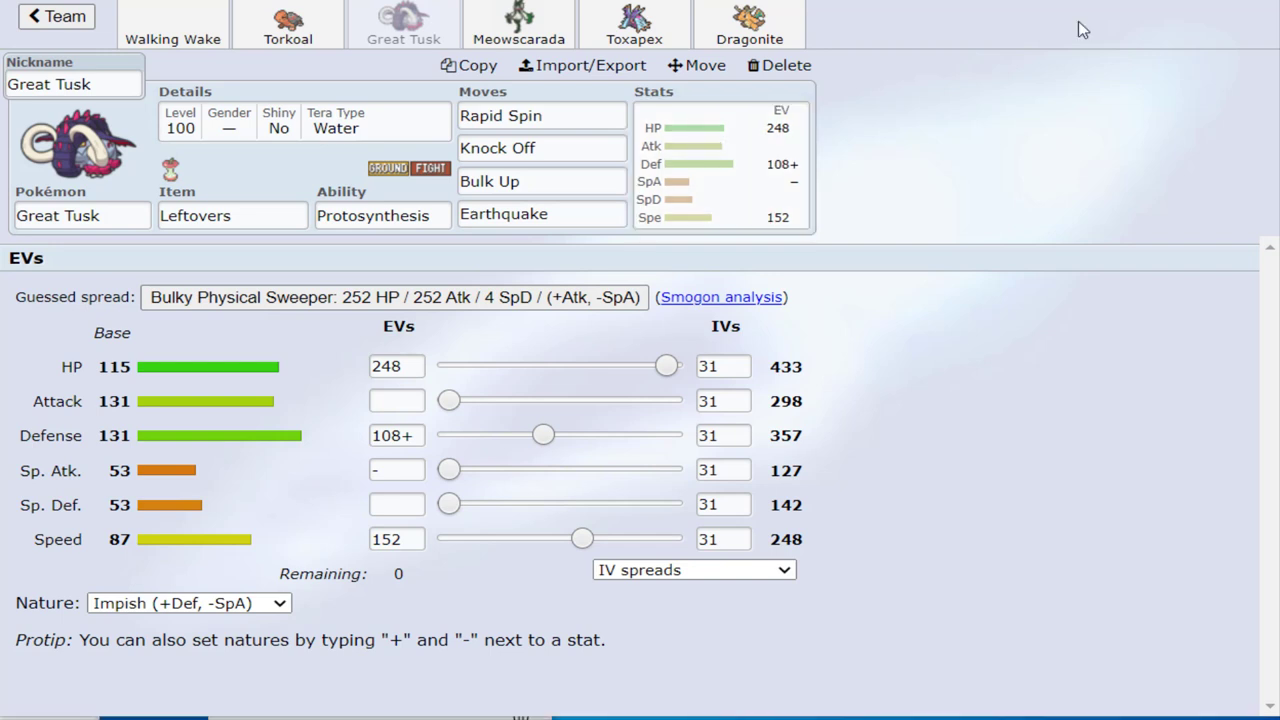
drag(541, 434, 532, 435)
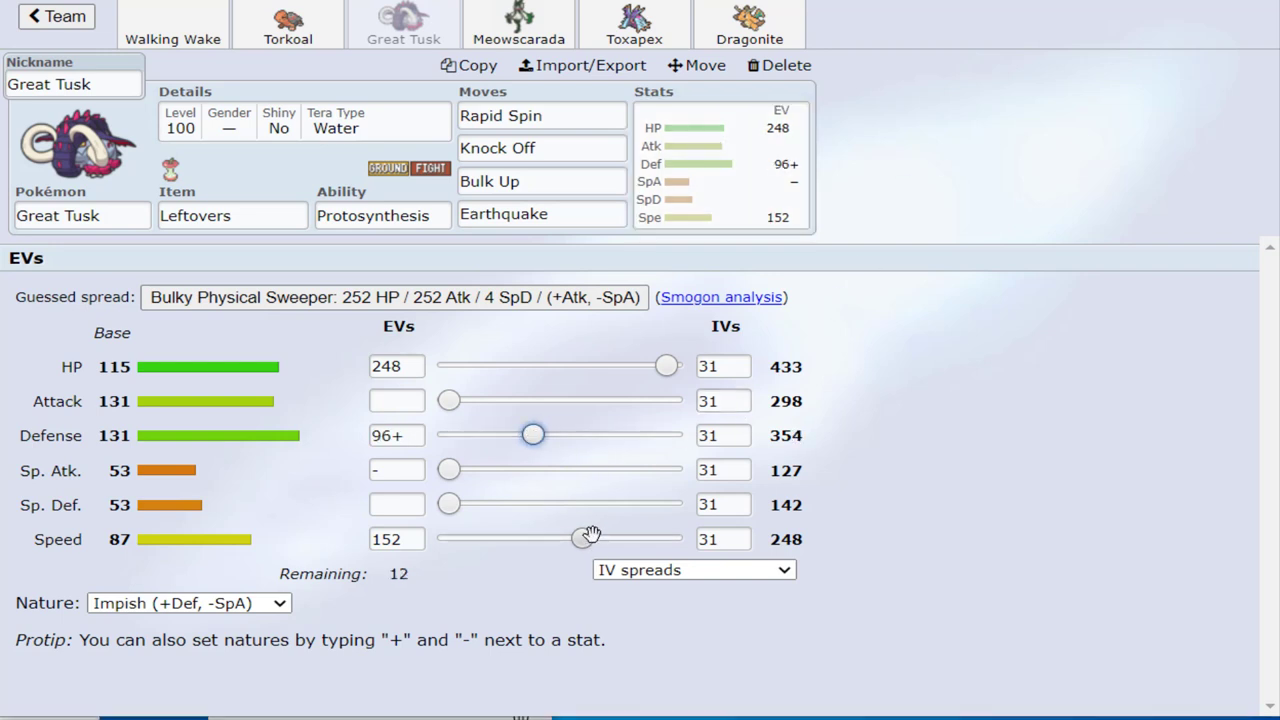
drag(584, 538, 594, 538)
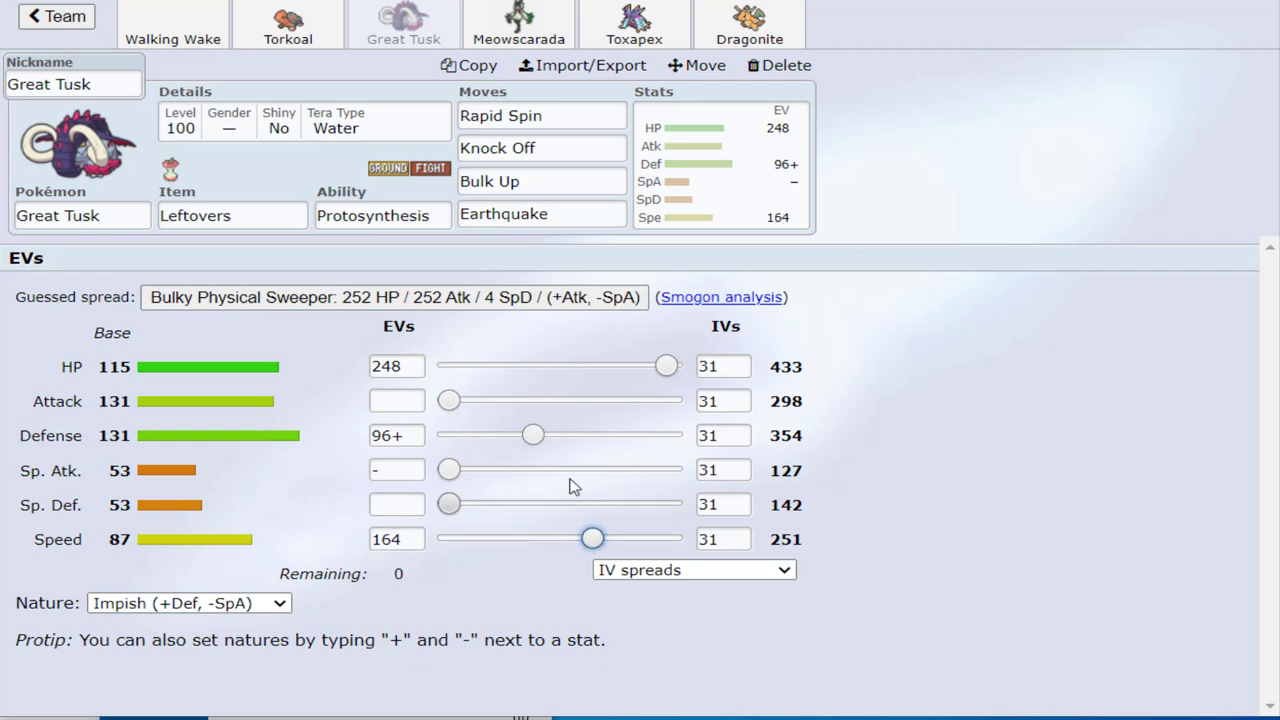
click(532, 434)
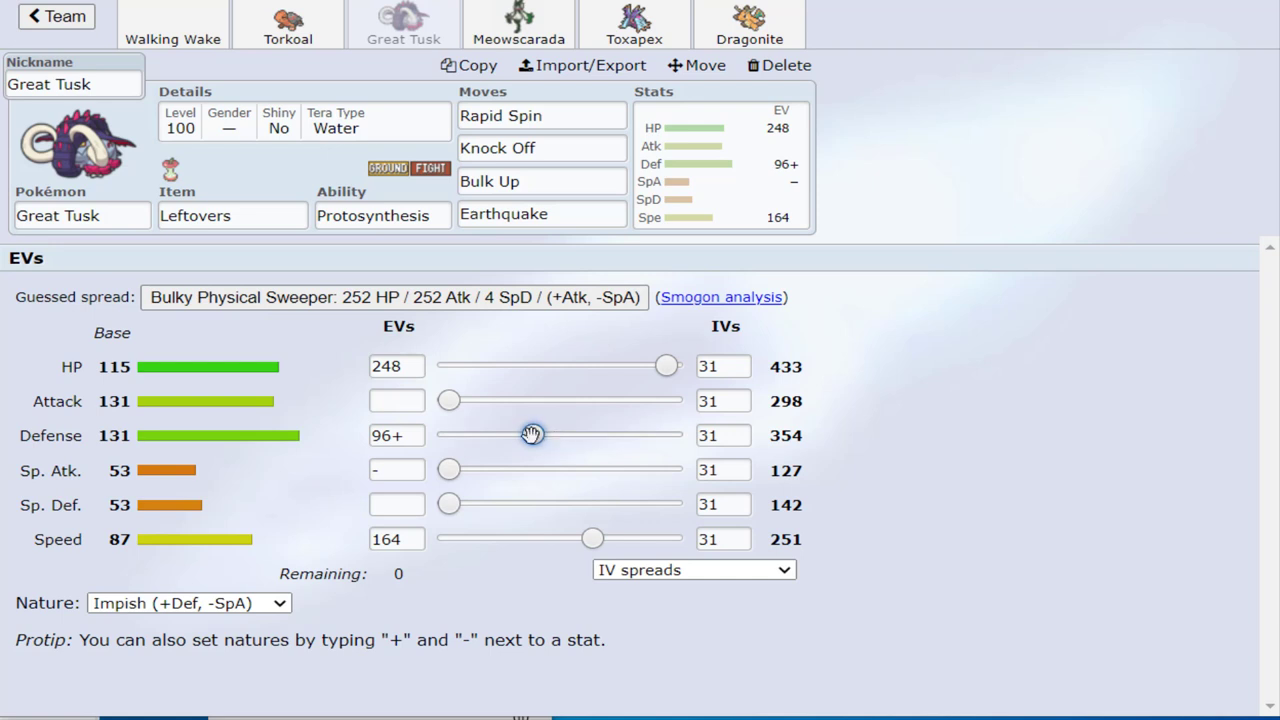
key(Left)
key(Left)
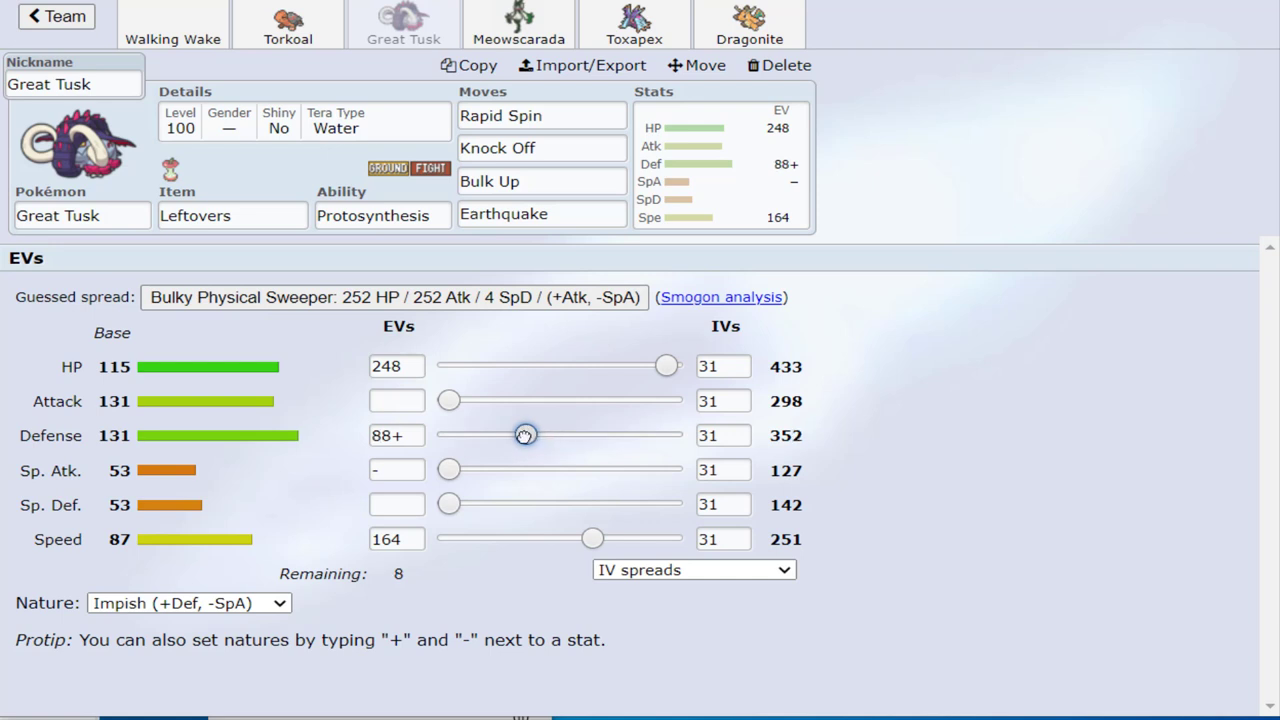
click(624, 542)
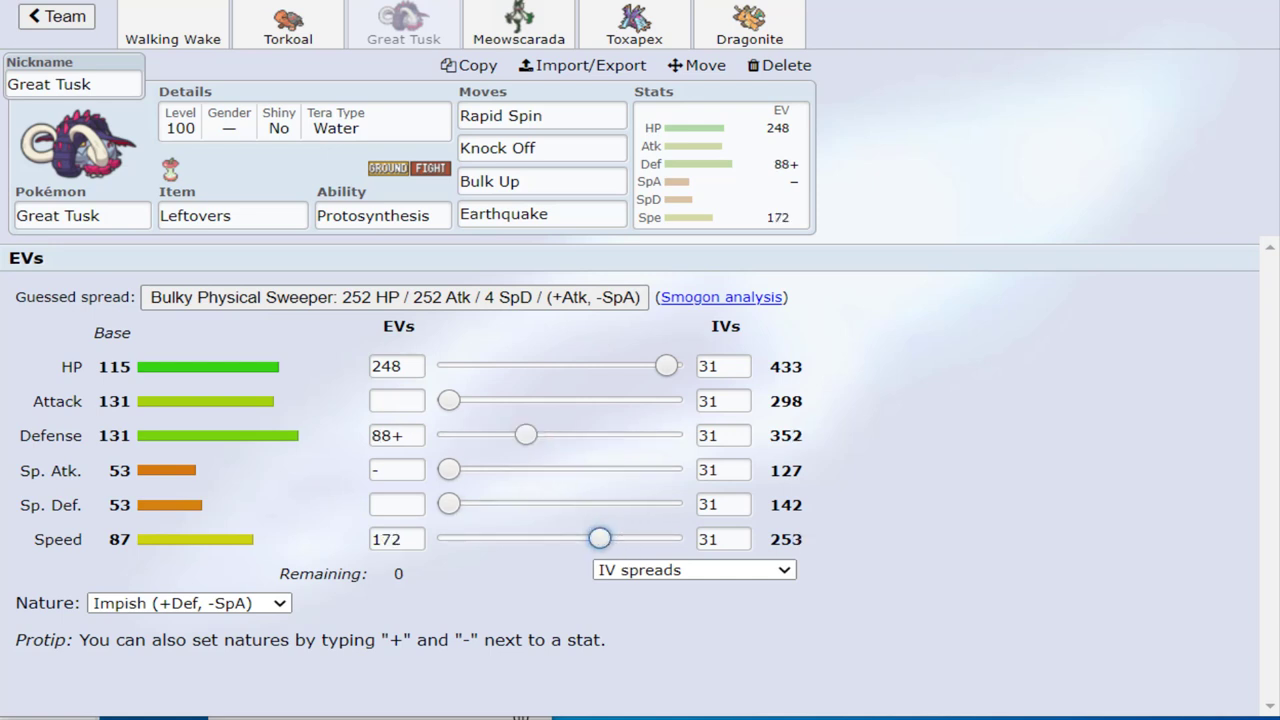
Switch to the Calculator, multiply Great Tusk's Speed stat of 253 by 1.5, and return to the teambuilder
key(alt+Tab)
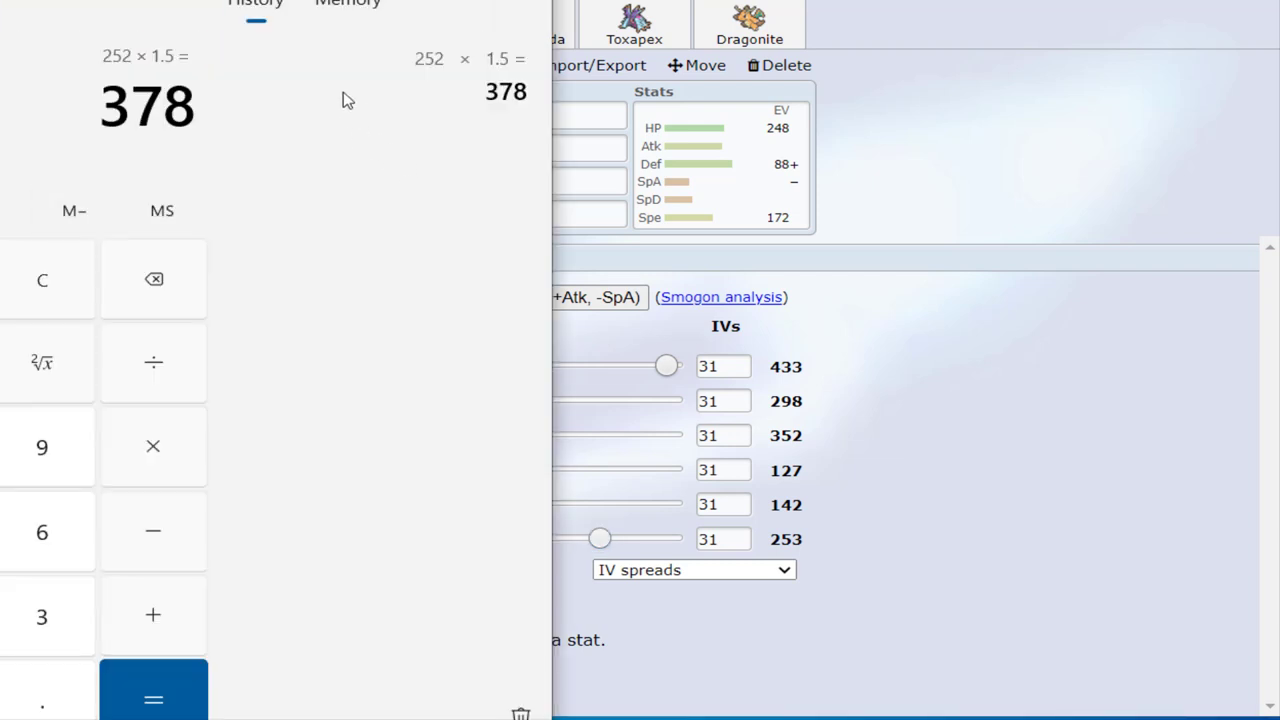
drag(70, 2, 321, 2)
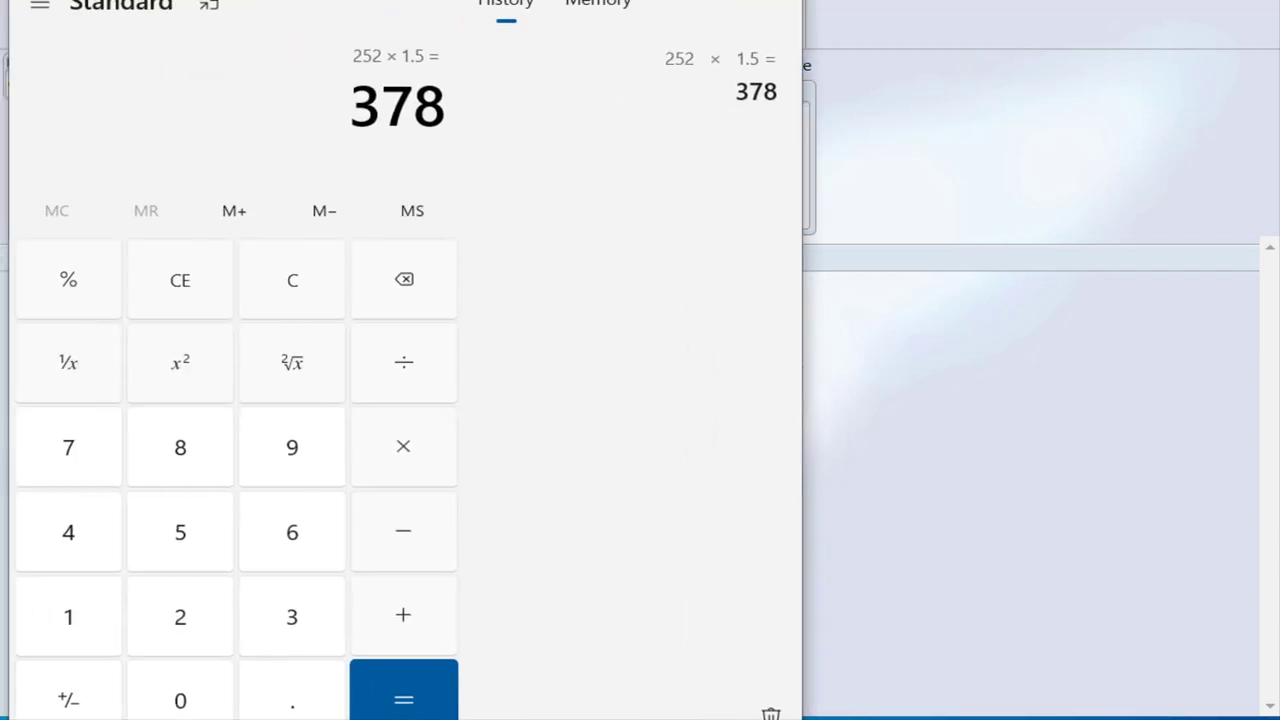
click(284, 288)
click(178, 615)
click(181, 527)
click(268, 612)
click(392, 482)
click(94, 630)
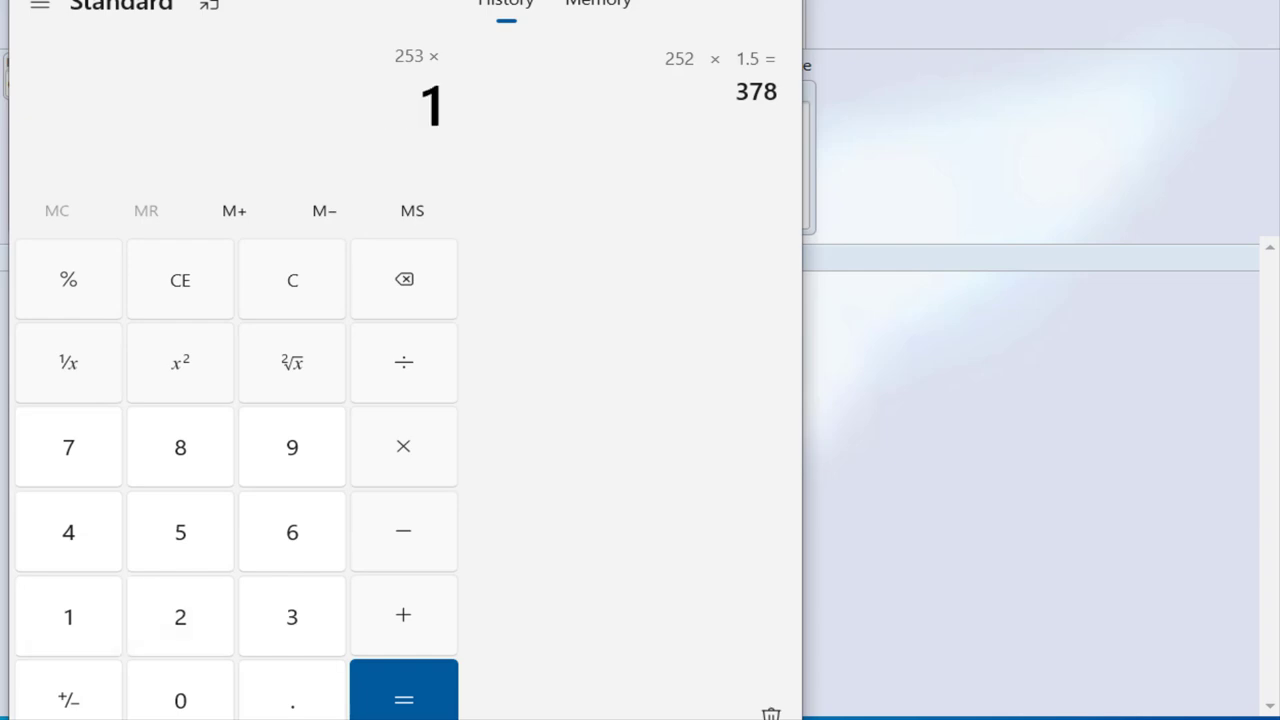
click(298, 708)
click(180, 530)
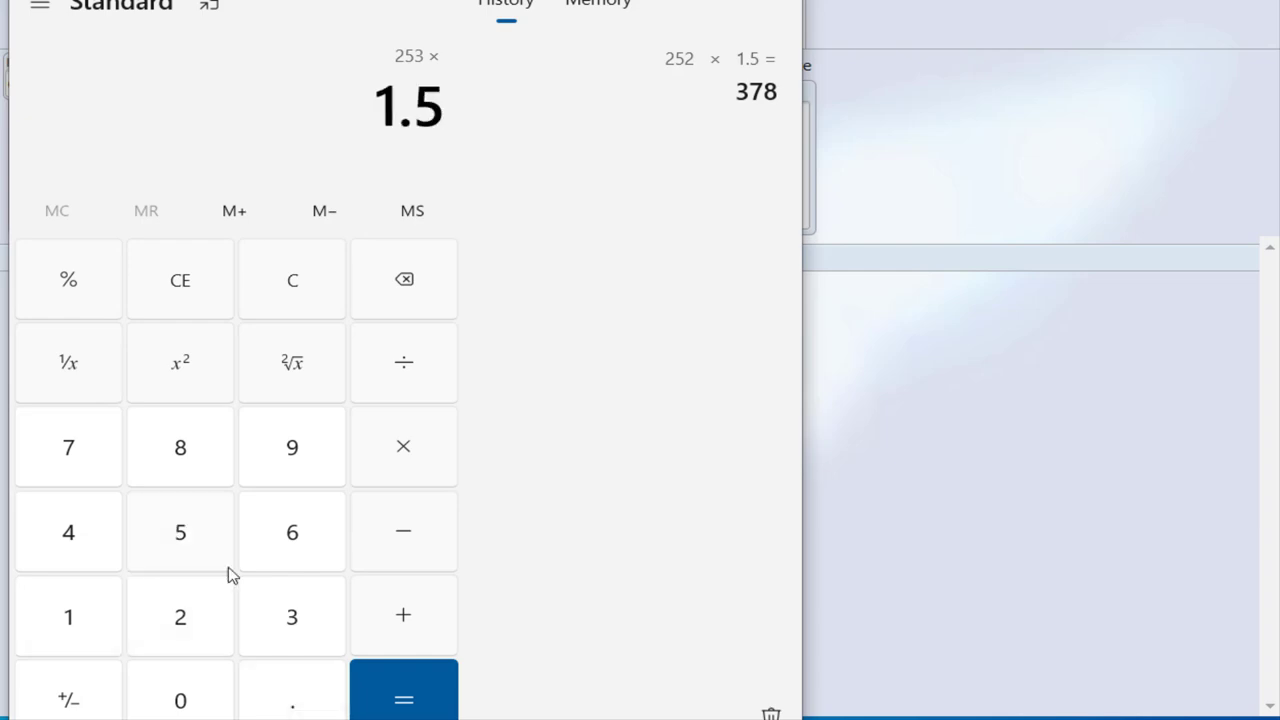
click(383, 686)
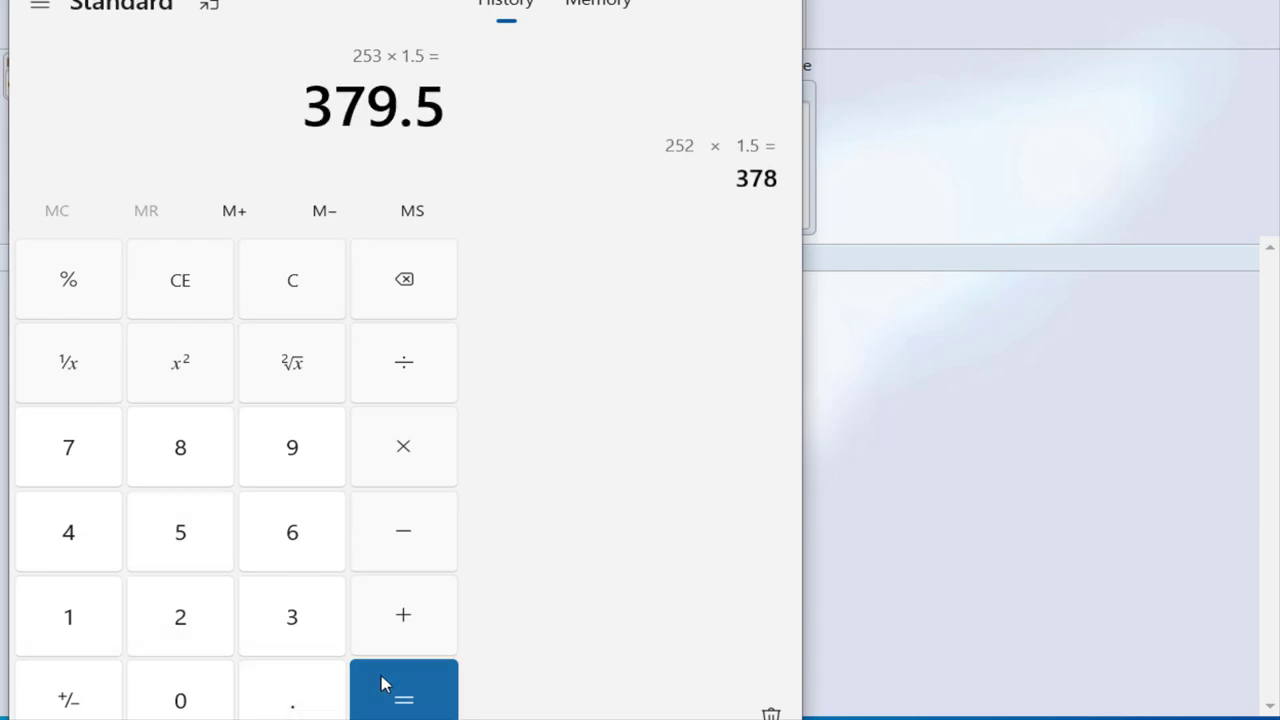
click(869, 337)
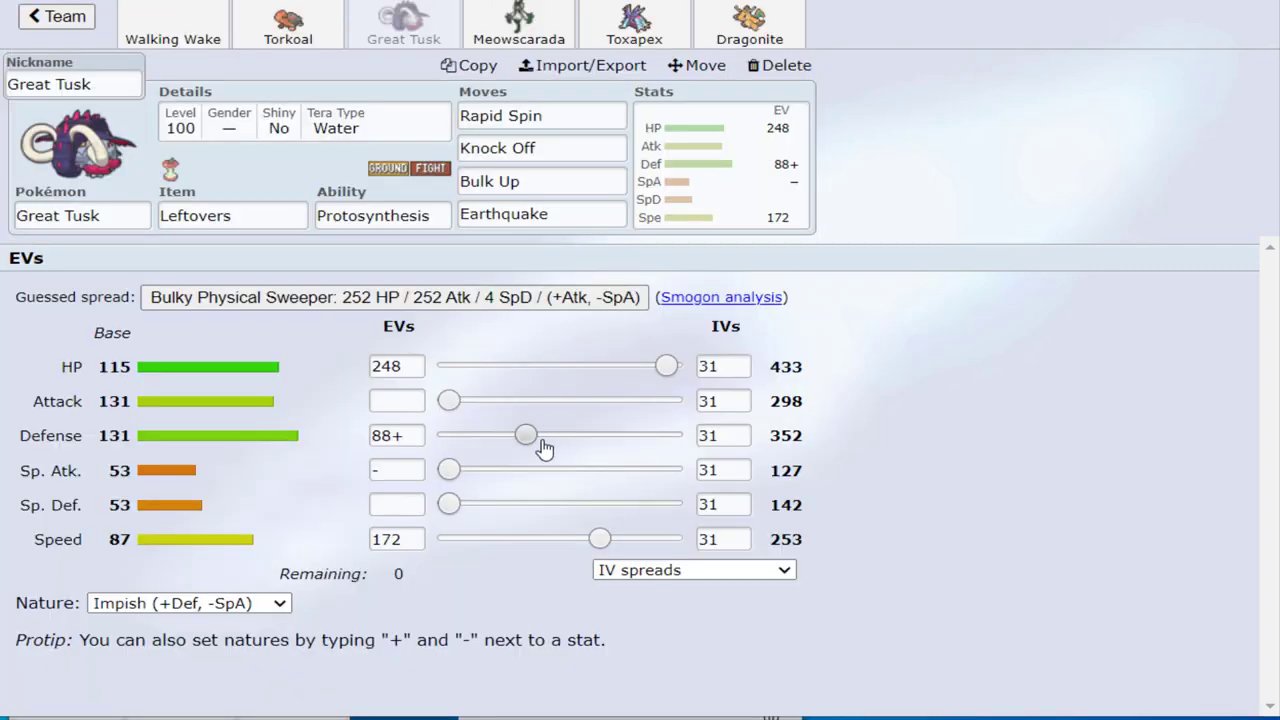
Fine-tune Great Tusk's spread to 84 Defense EVs and 176 Speed EVs
drag(524, 435, 525, 437)
drag(524, 437, 521, 436)
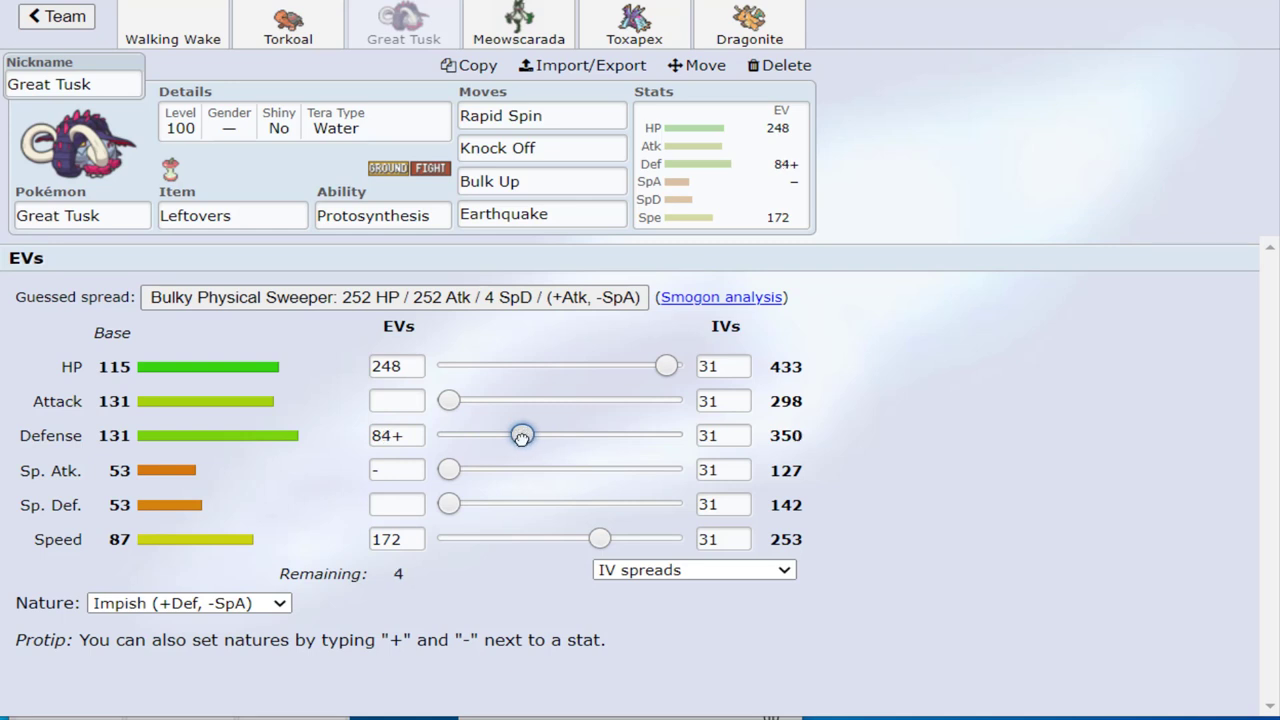
click(658, 540)
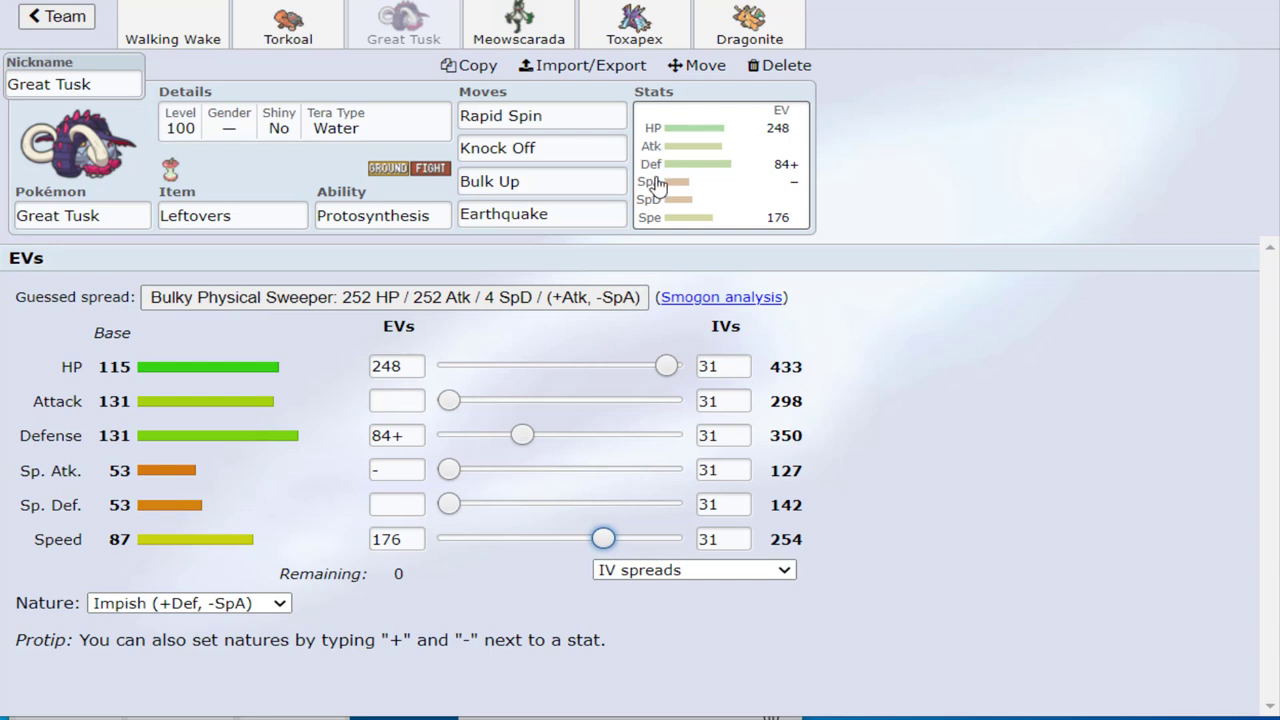
Look through Great Tusk's available Tera Types and check the effect of its Leftovers item, keeping Water selected
click(320, 114)
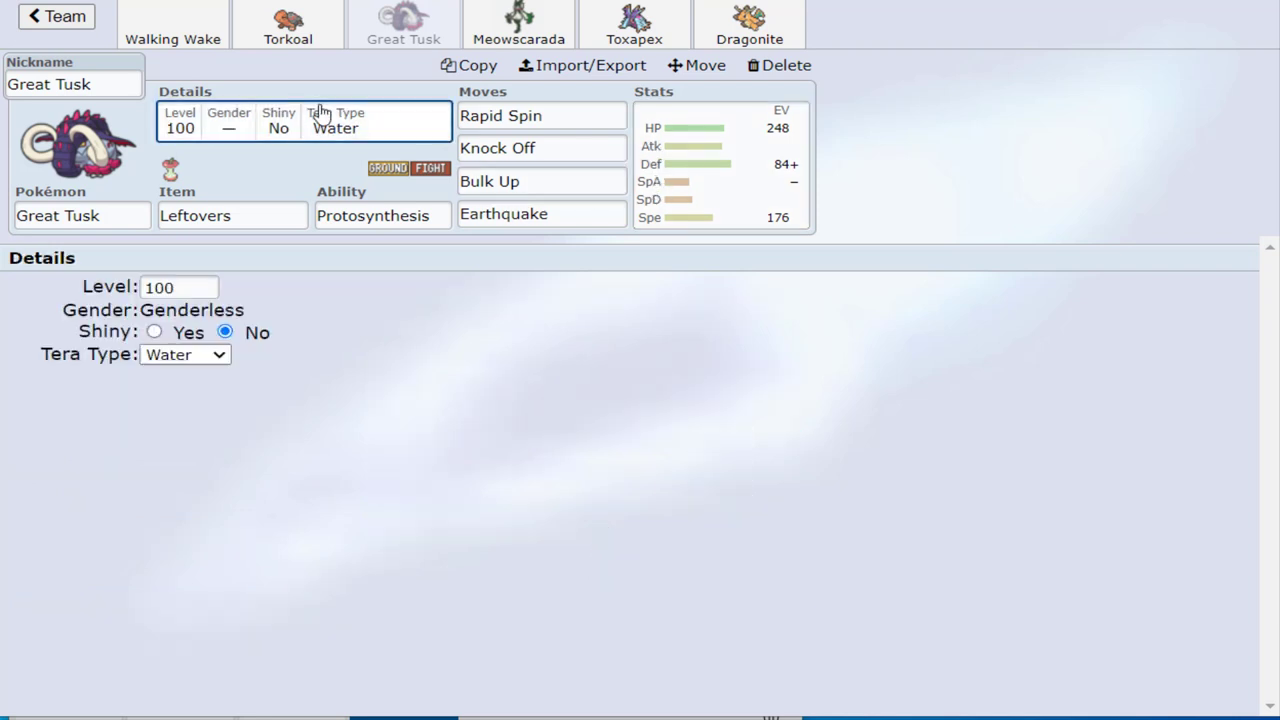
click(205, 356)
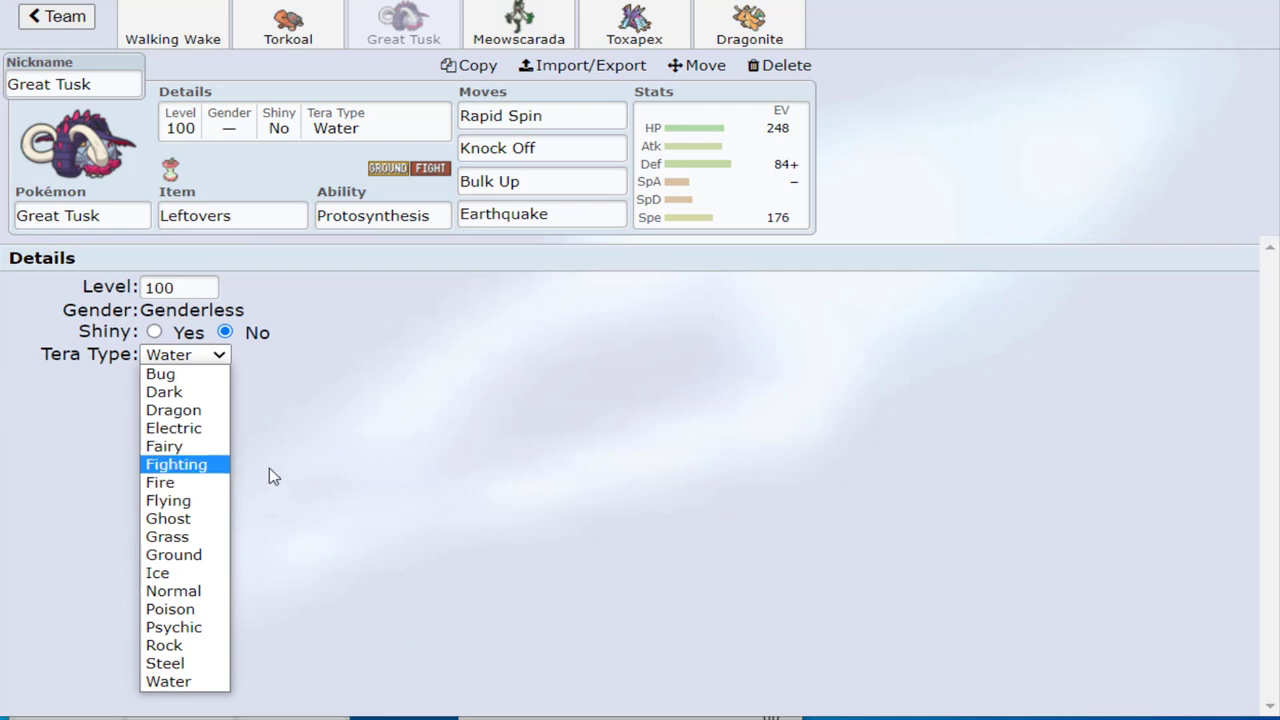
click(282, 494)
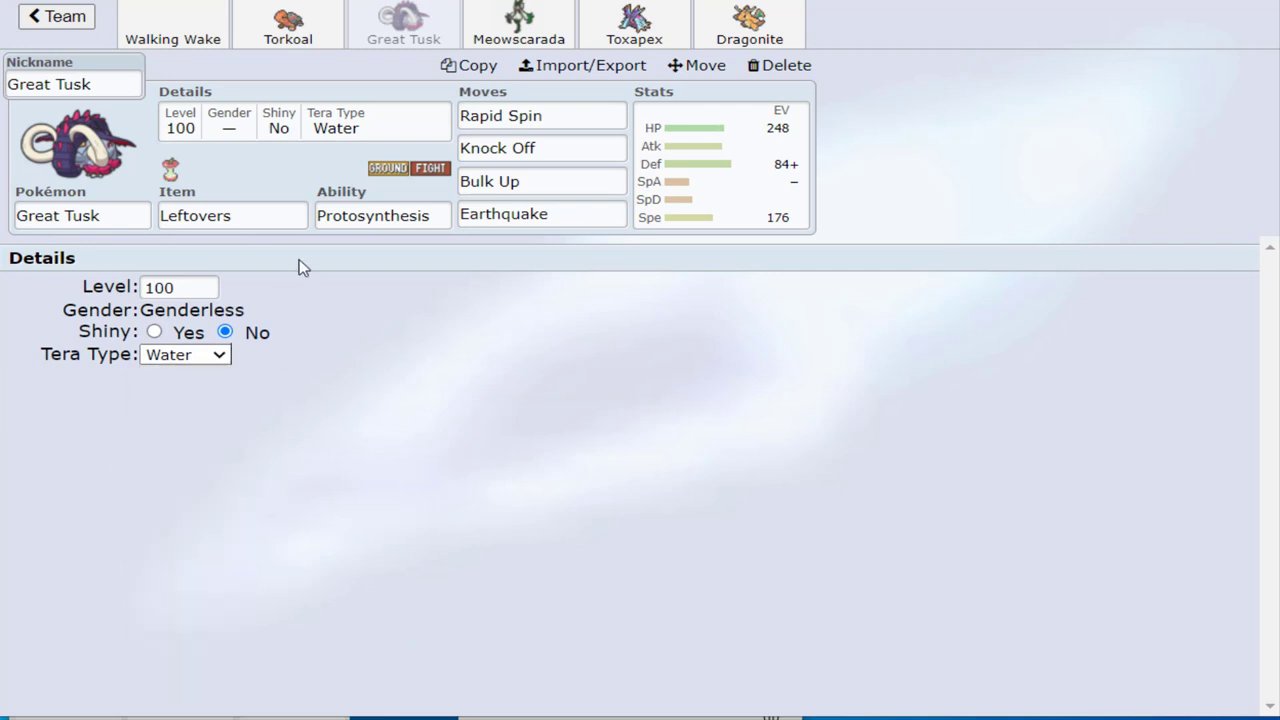
click(228, 216)
click(300, 140)
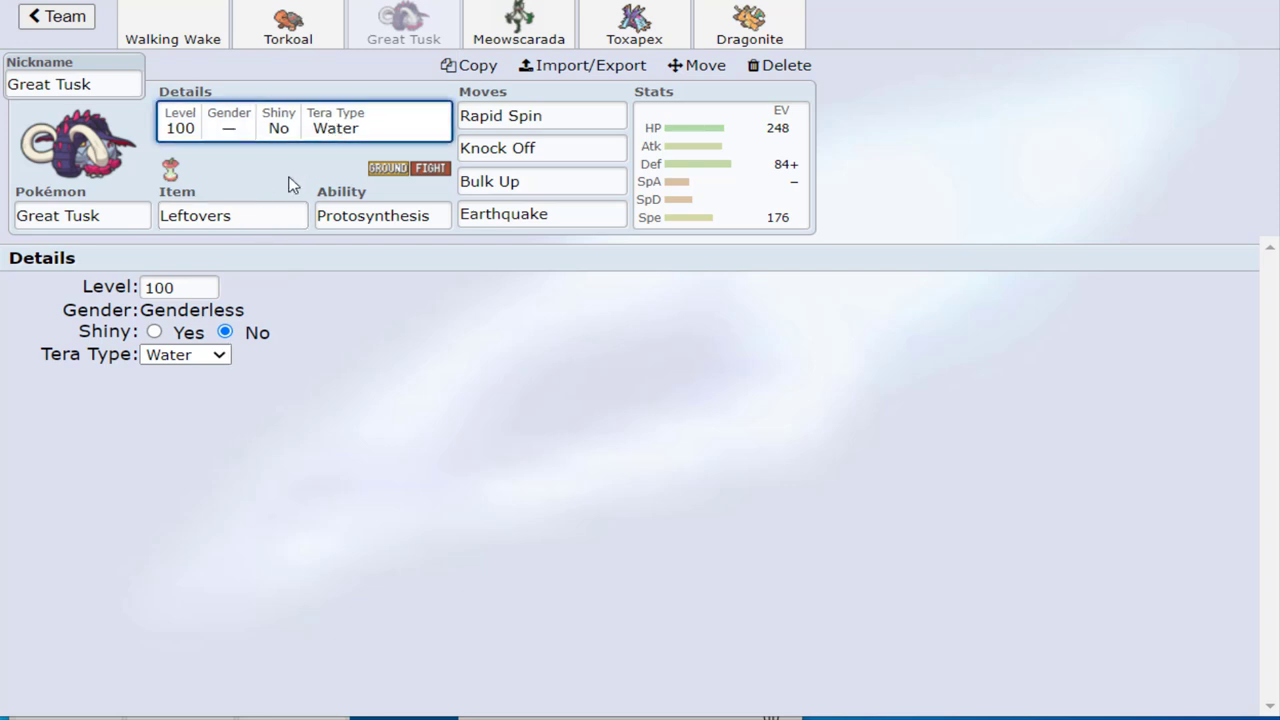
click(266, 215)
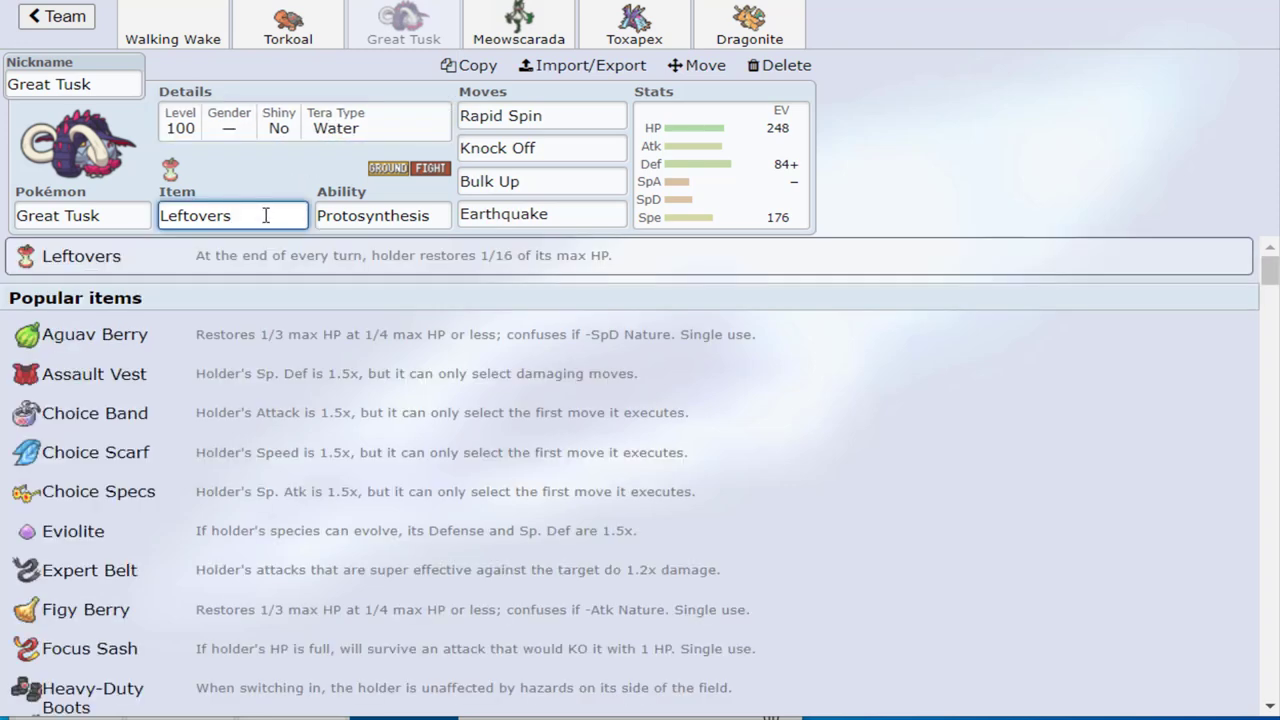
click(316, 138)
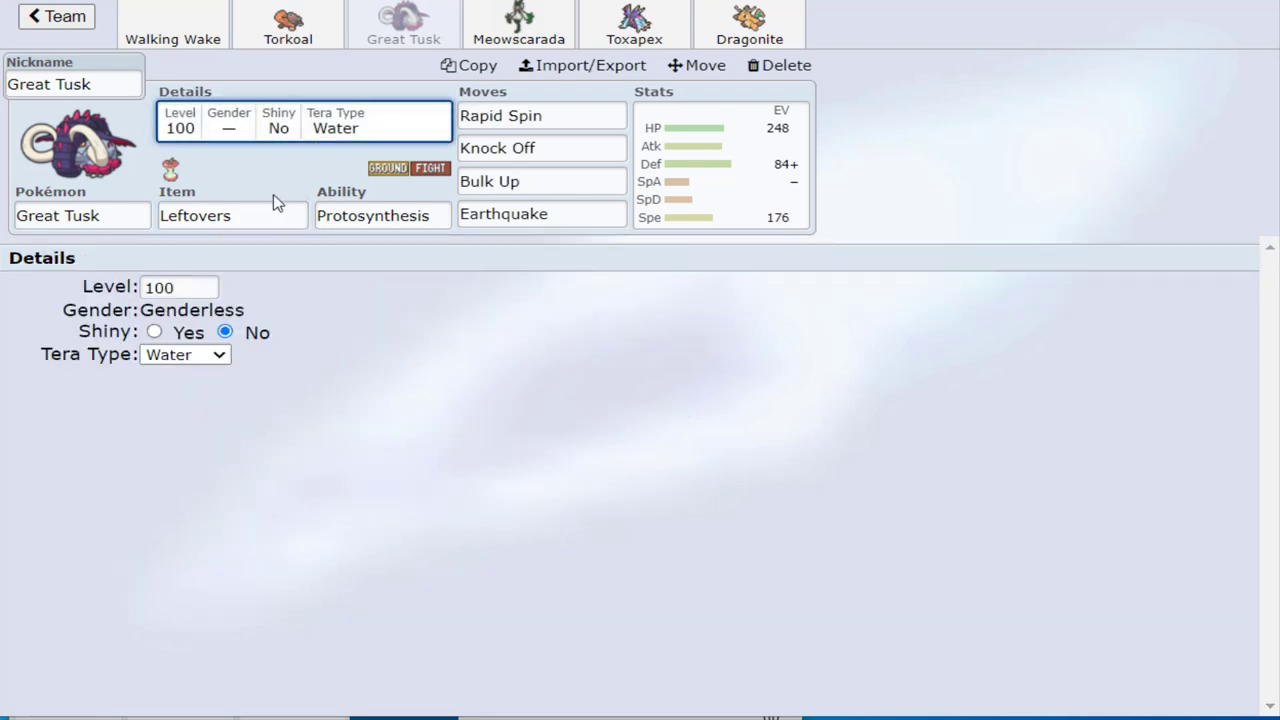
click(185, 355)
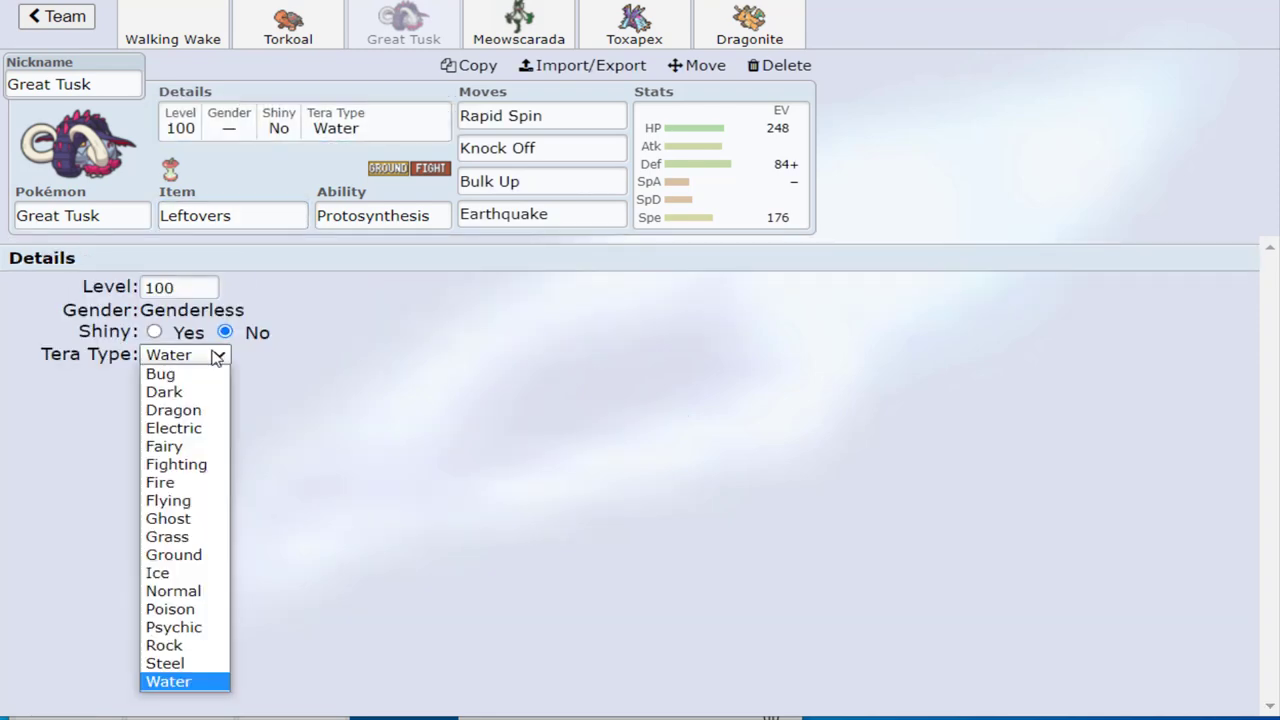
click(386, 467)
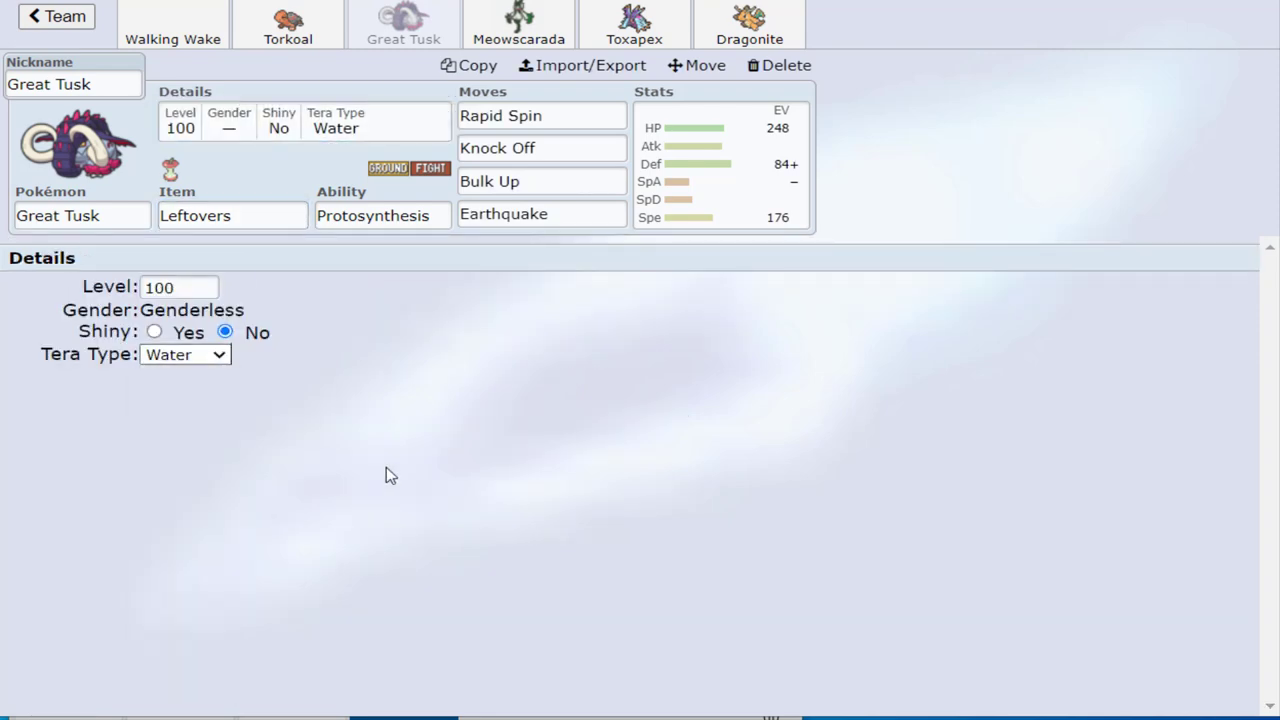
Review Great Tusk's Protosynthesis ability description, EV spread, base stats and held item
click(344, 140)
click(287, 214)
click(343, 215)
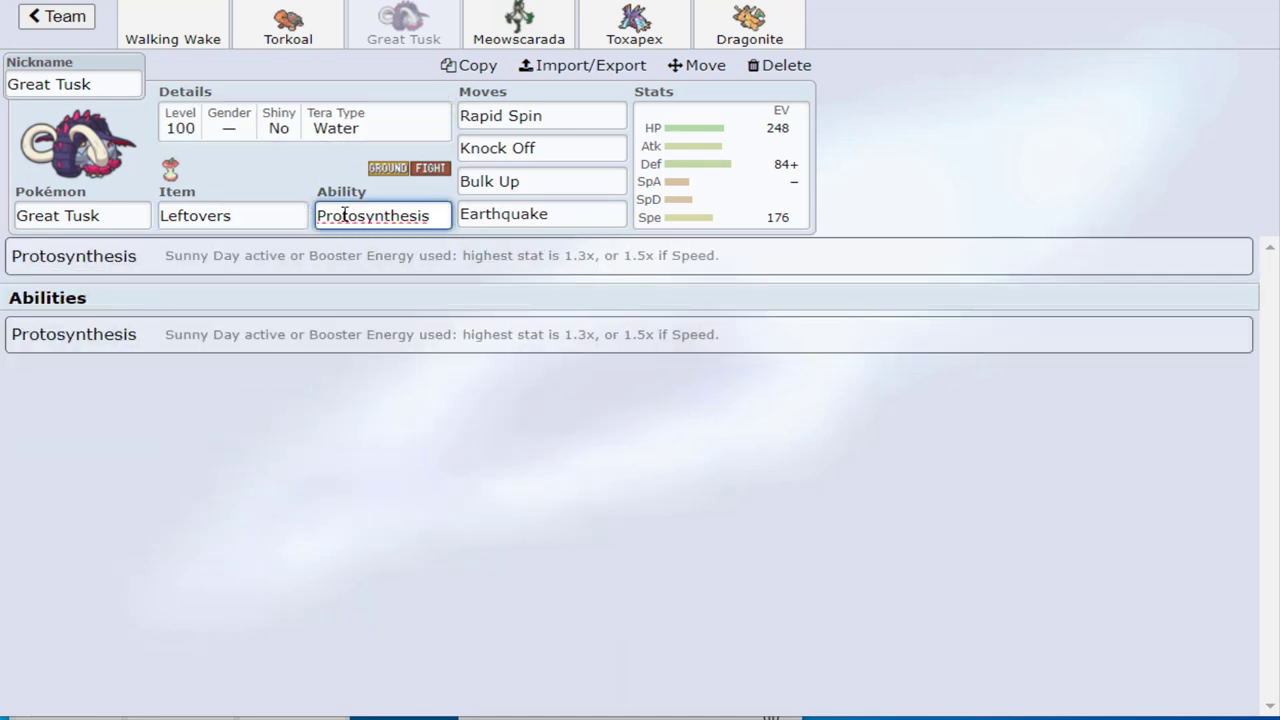
click(695, 218)
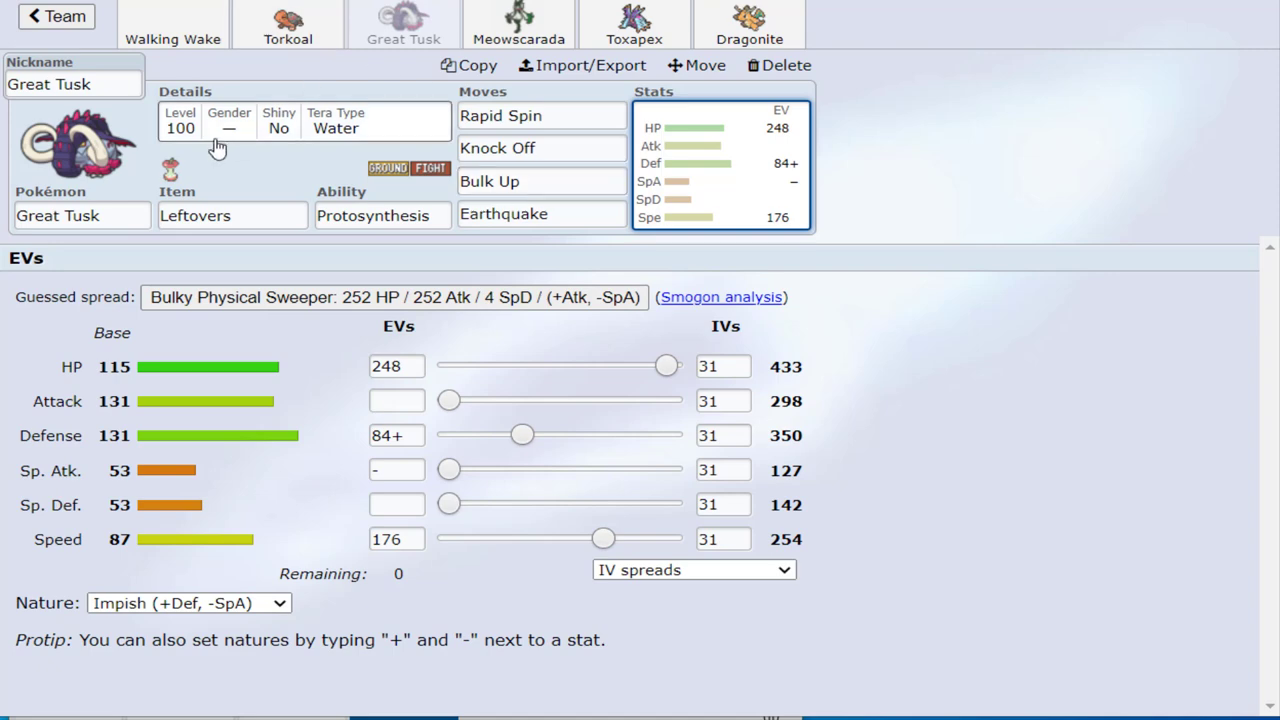
click(125, 219)
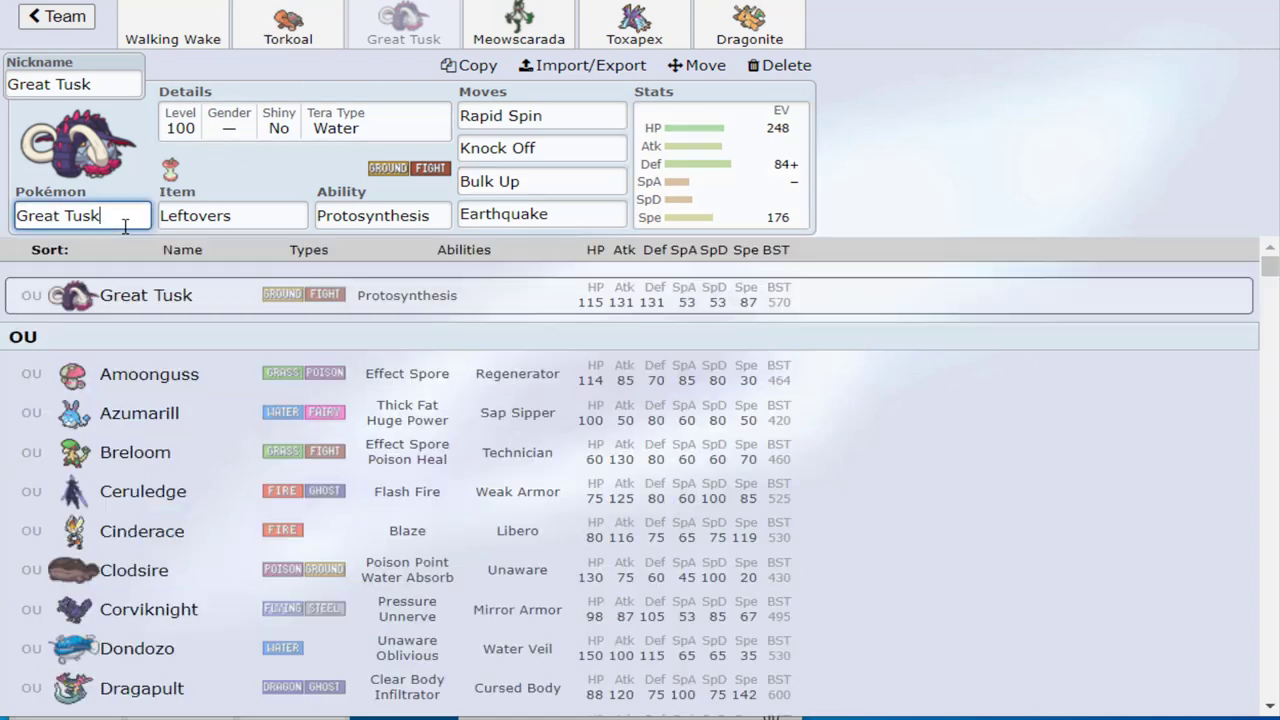
click(243, 214)
Set Great Tusk's Tera Type to Fire
click(352, 135)
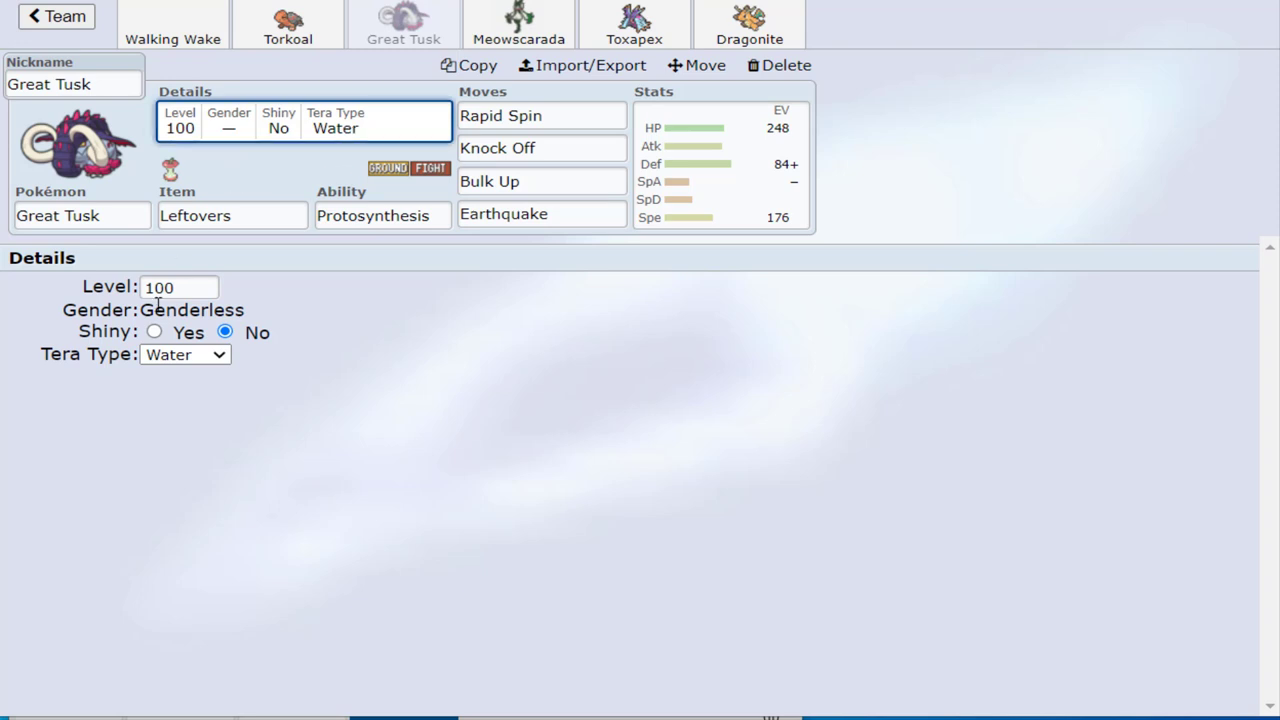
click(160, 356)
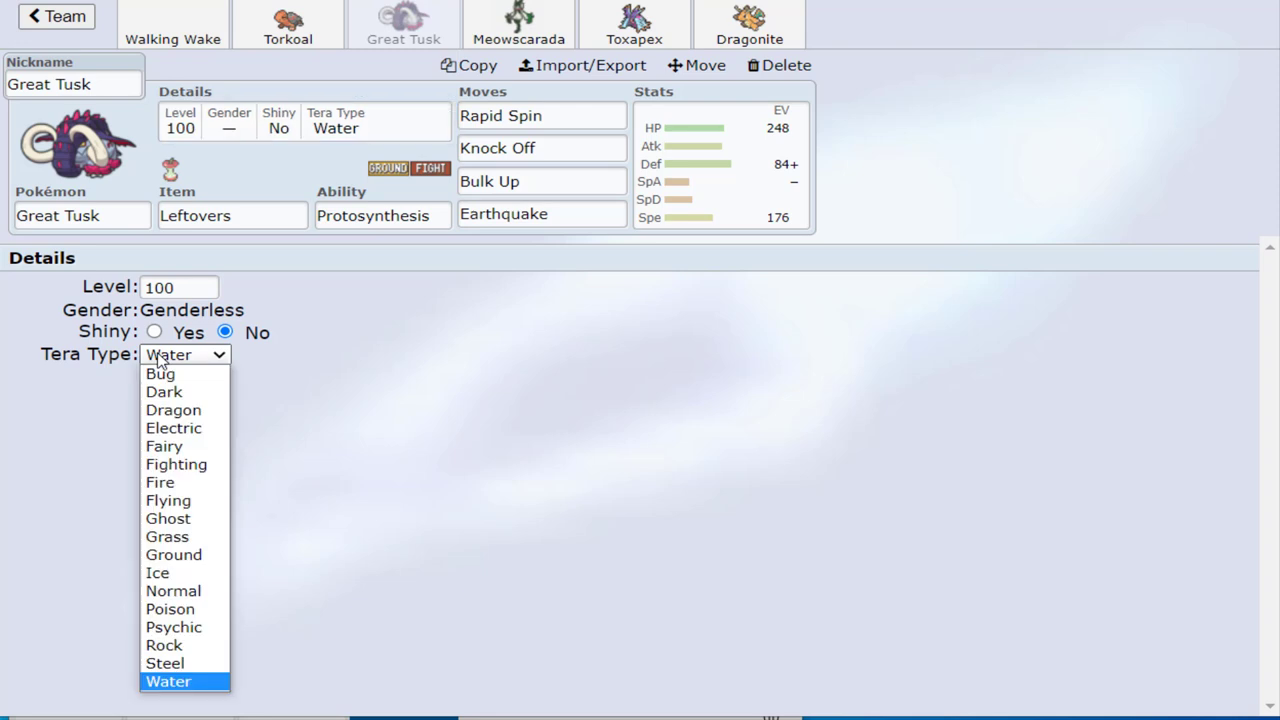
click(180, 483)
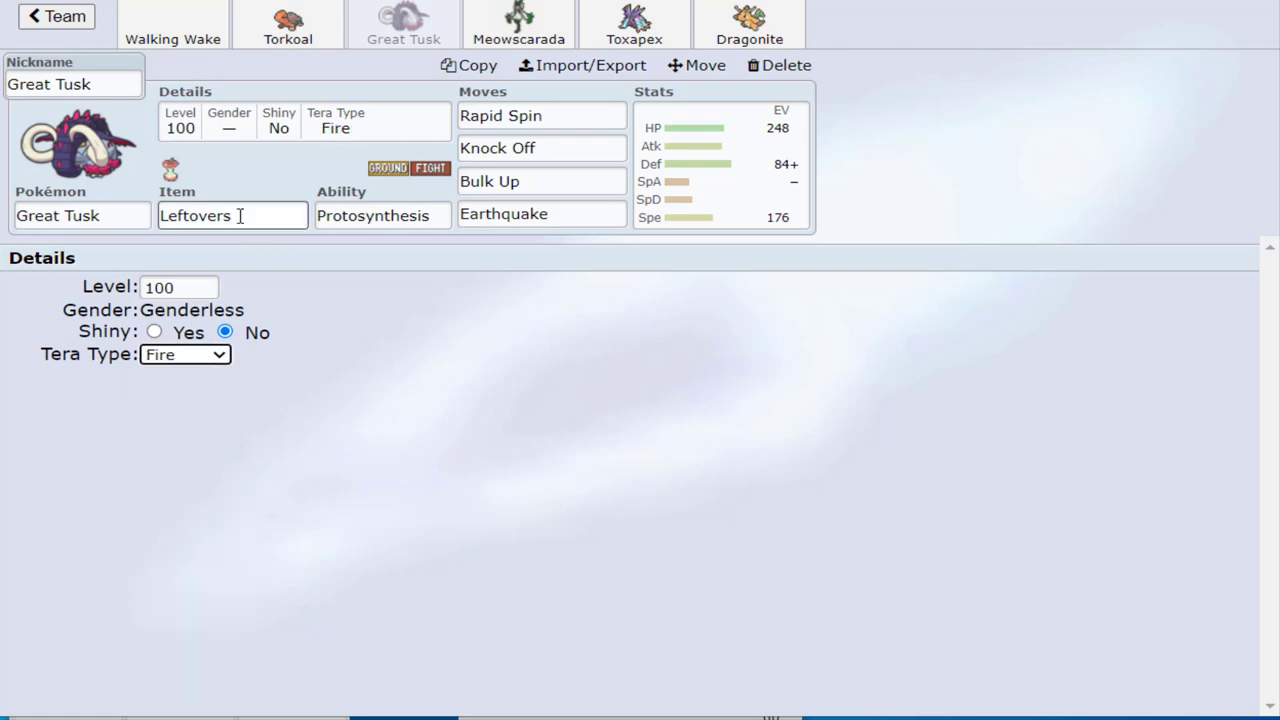
Look through the whole OU species list from Great Tusk's species entry, down to the start of the UUBL tier
click(240, 215)
click(134, 216)
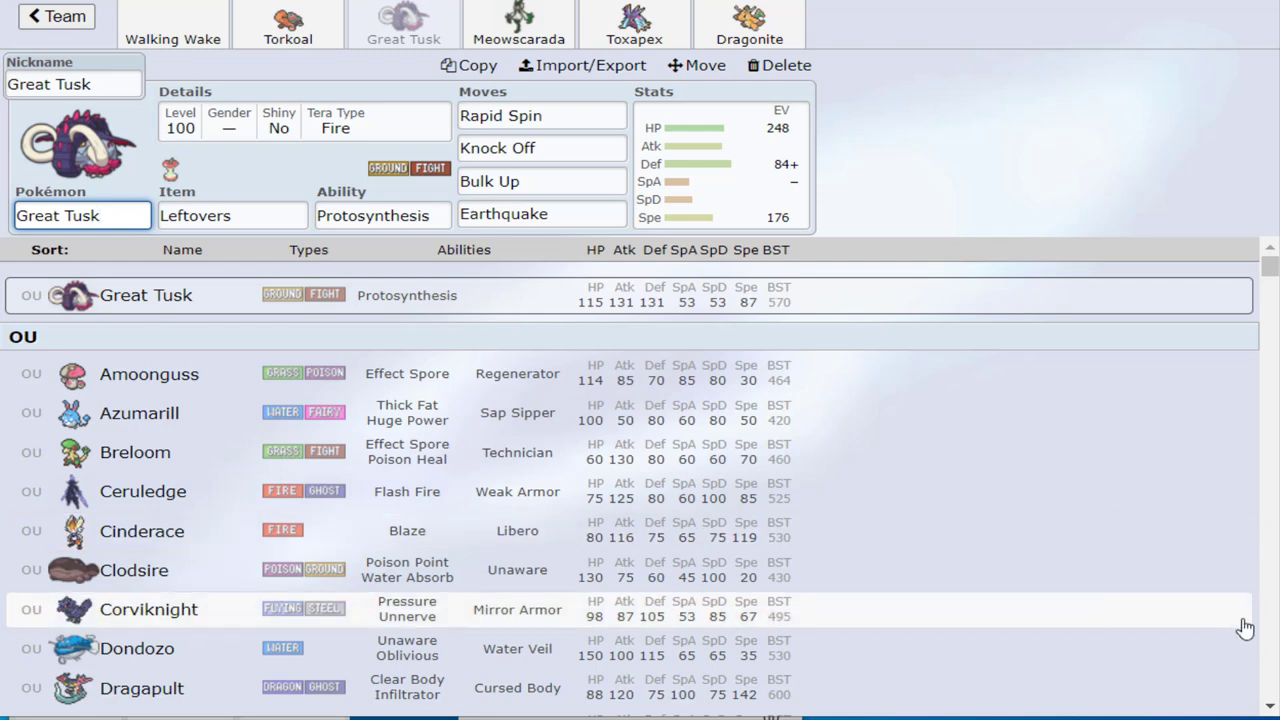
click(1268, 707)
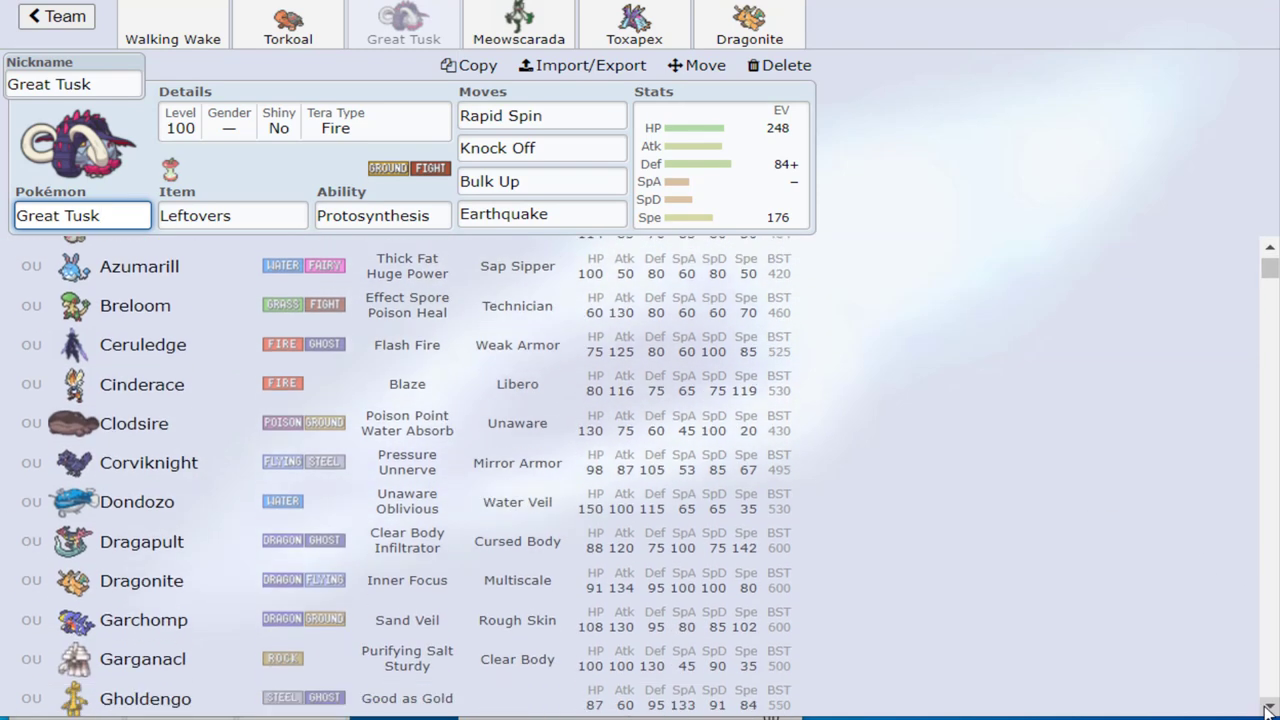
click(1268, 707)
click(1268, 707)
click(1268, 707)
click(1268, 707)
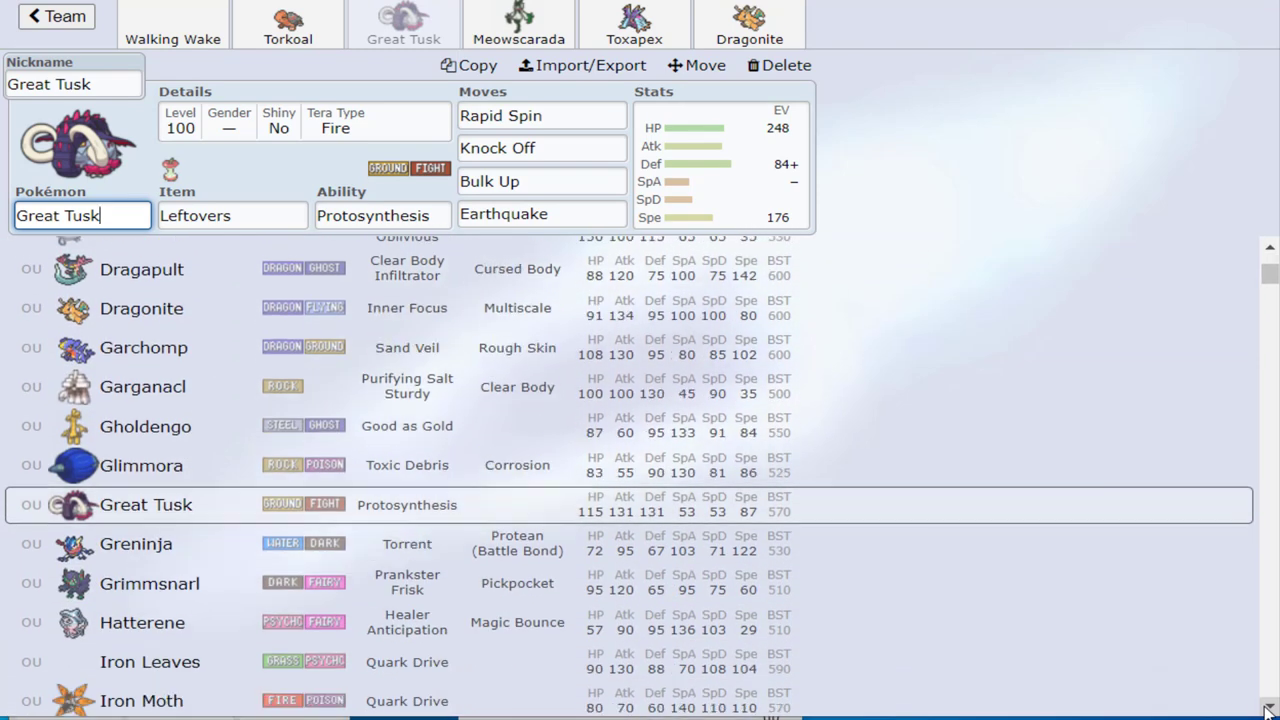
click(1268, 707)
click(1268, 707)
click(1268, 707)
click(1268, 707)
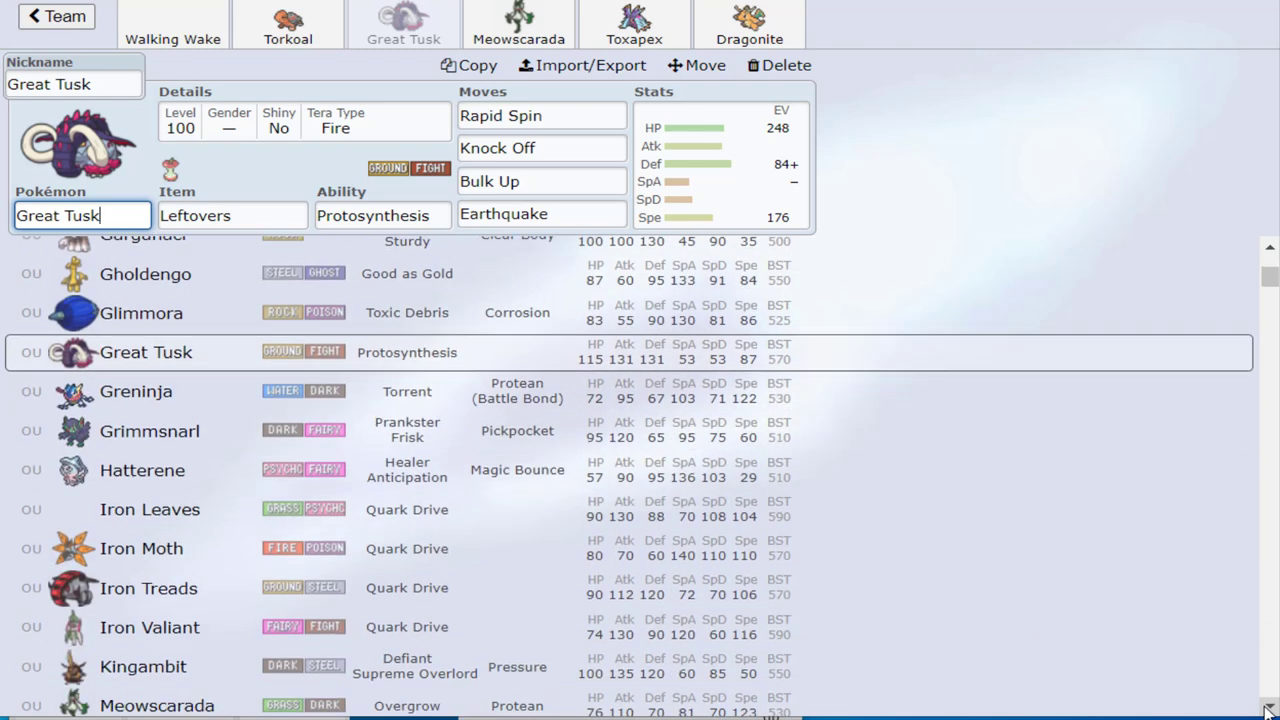
click(1268, 707)
click(1268, 707)
click(1268, 707)
click(1268, 707)
click(1268, 707)
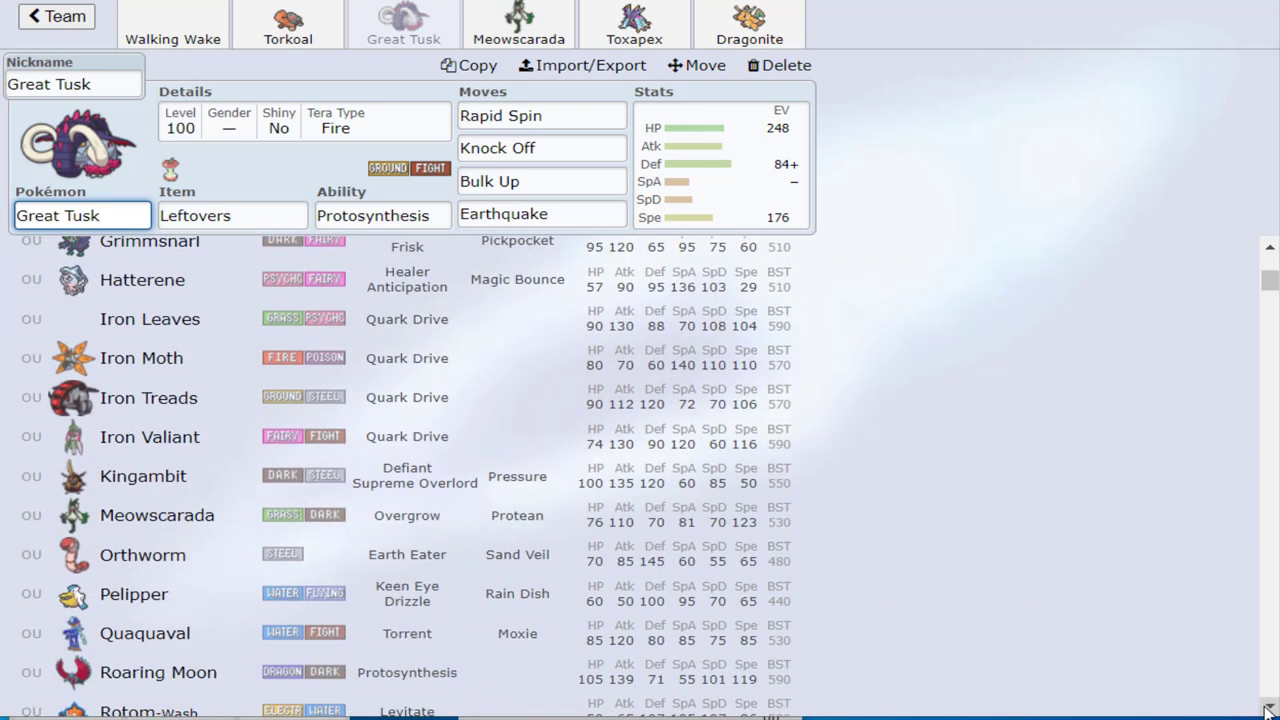
click(1268, 707)
click(1268, 707)
click(1268, 707)
click(1268, 707)
click(1268, 707)
click(1268, 707)
click(1268, 707)
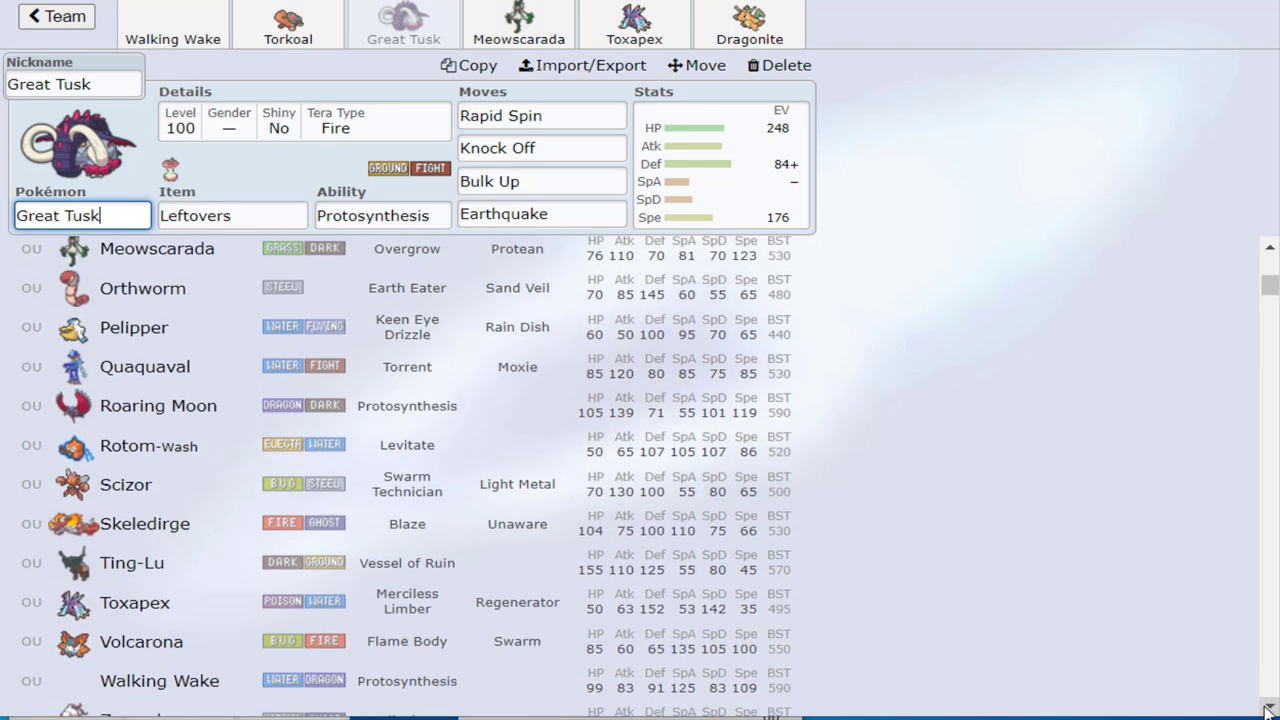
click(1268, 707)
click(1268, 707)
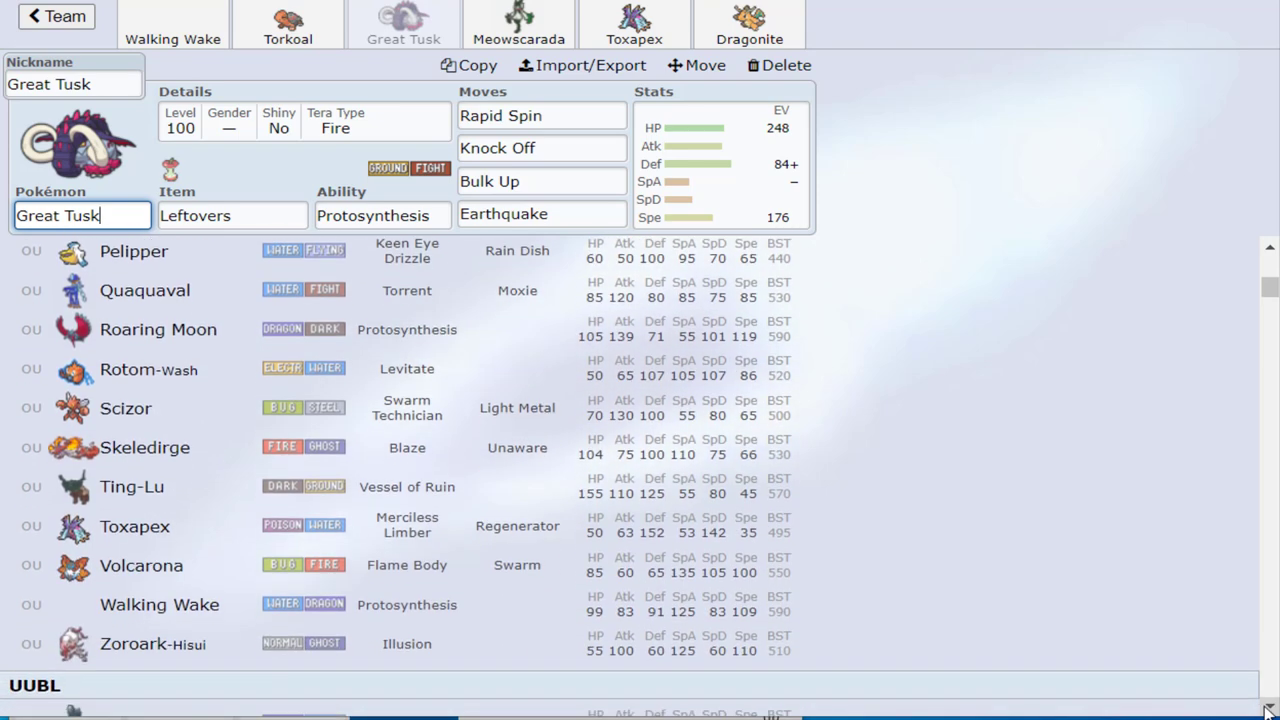
Set Great Tusk's Tera Type to Water
click(385, 132)
click(213, 358)
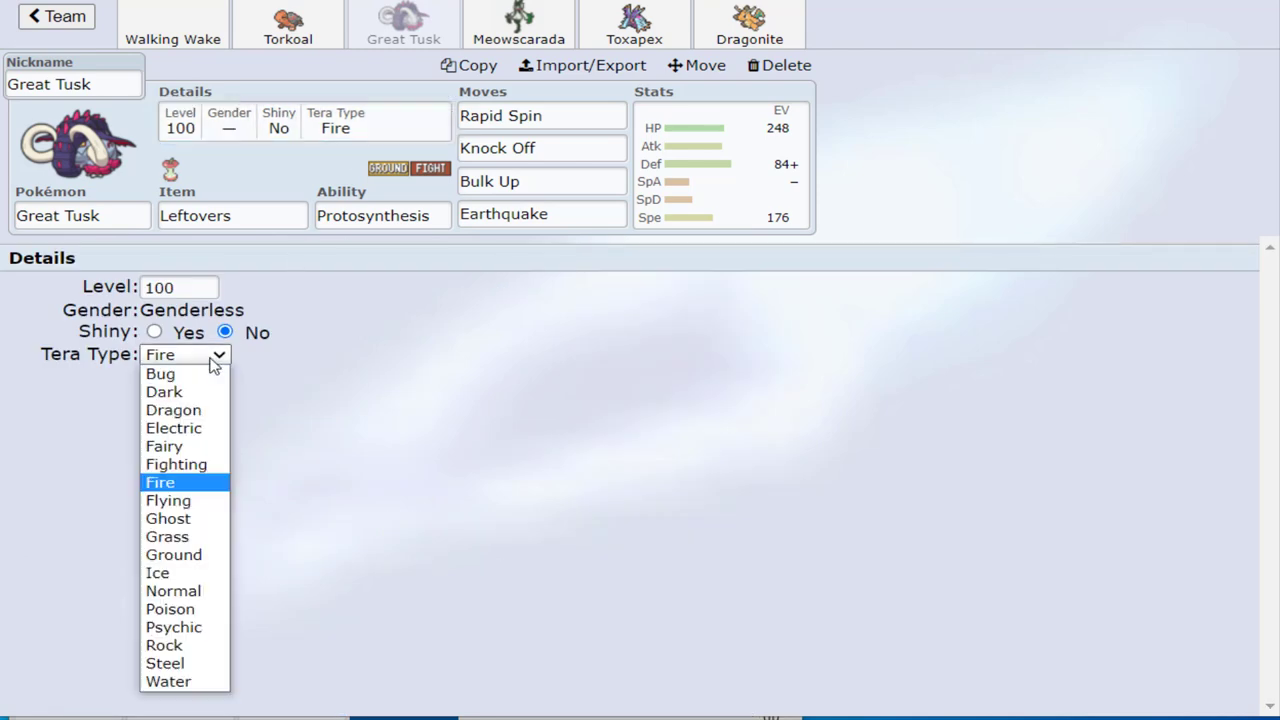
key(w)
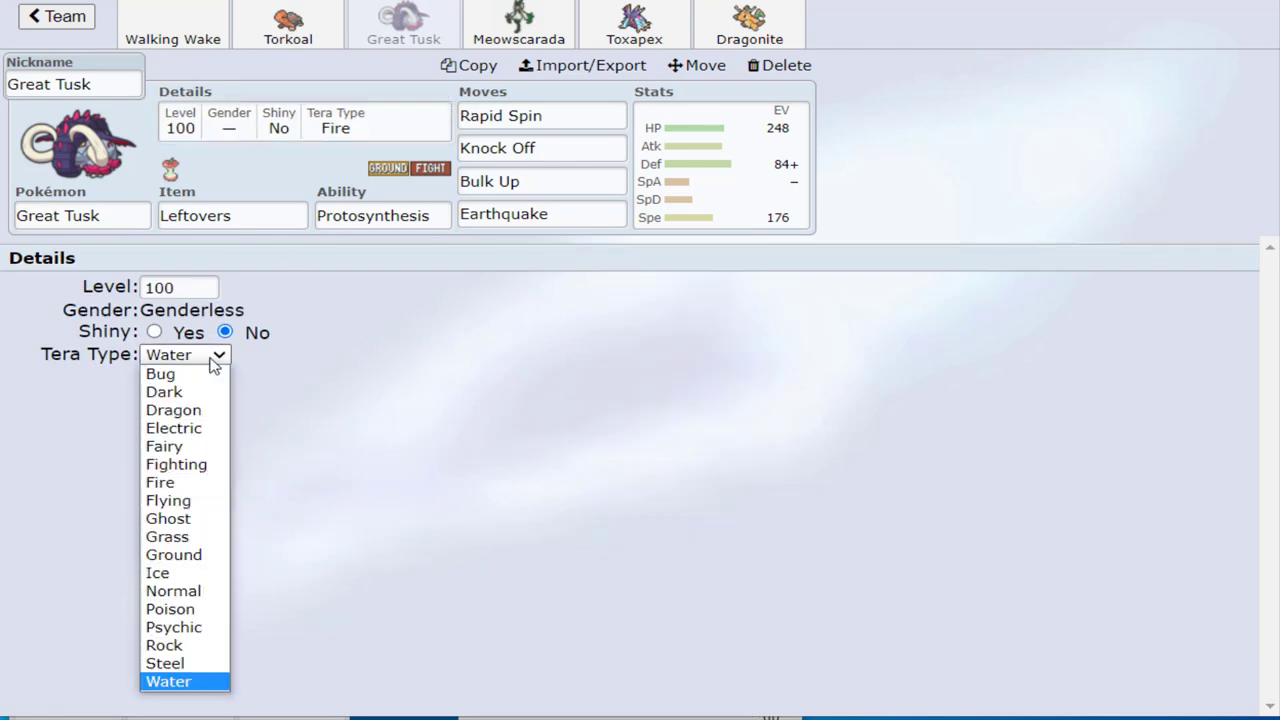
click(213, 358)
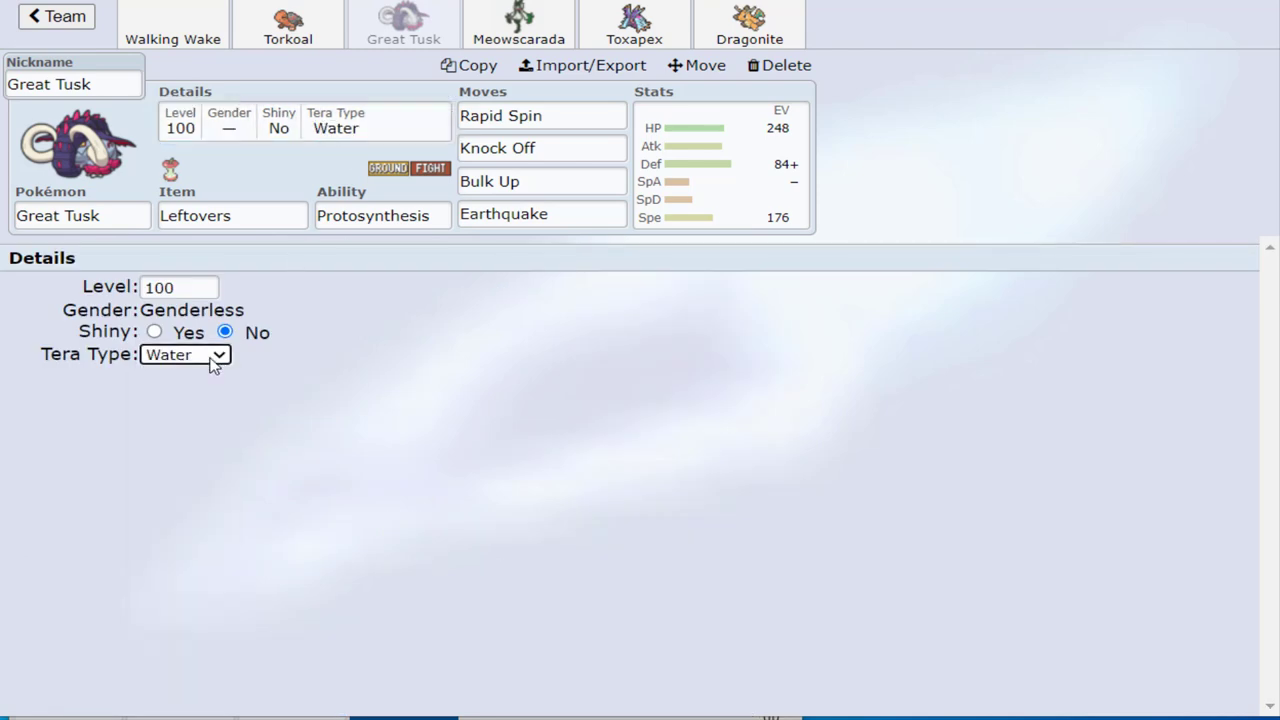
Compare the sets of Meowscarada, Great Tusk and Torkoal, including their moves, items, abilities and EV spreads
click(519, 28)
click(388, 34)
click(506, 207)
click(489, 22)
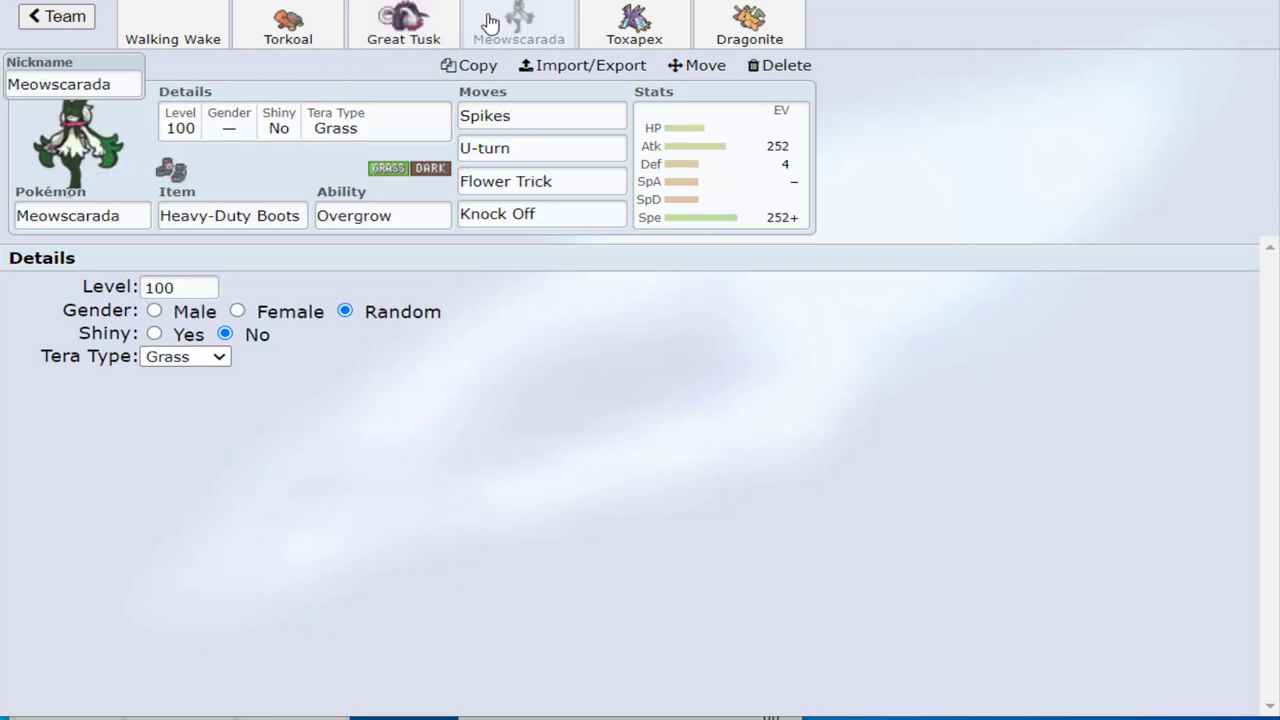
click(391, 225)
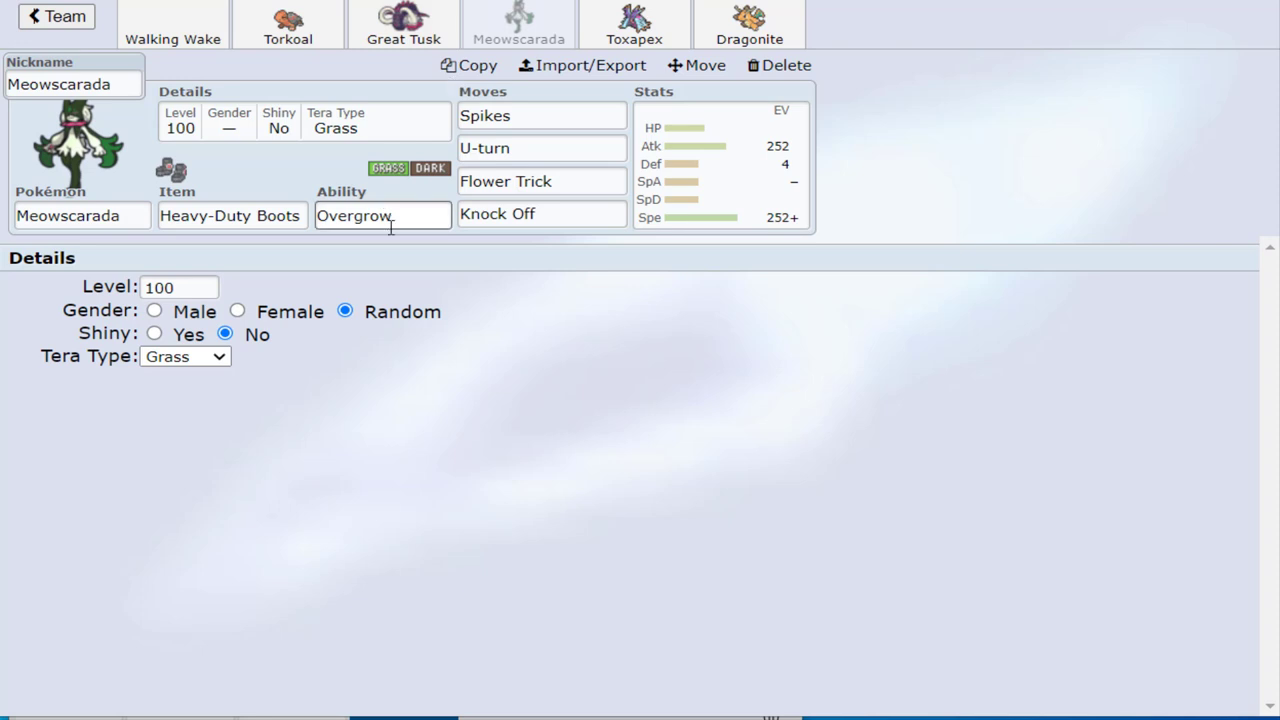
click(393, 42)
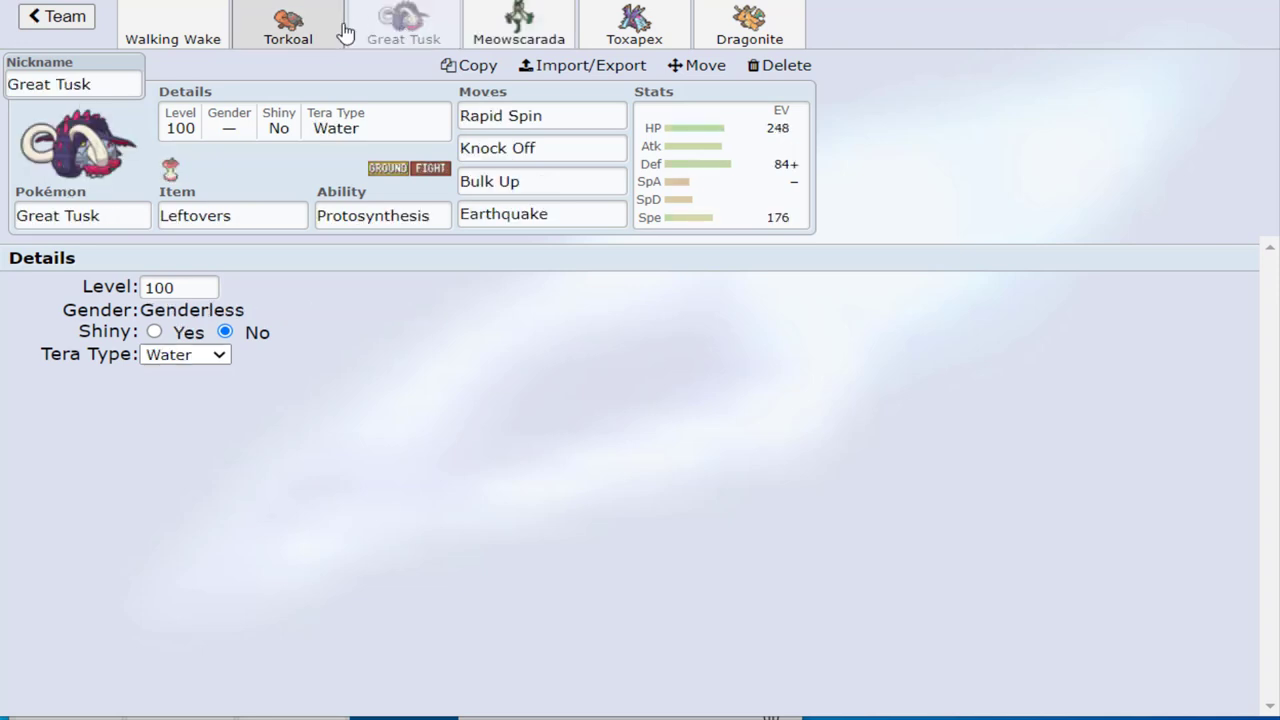
click(343, 32)
click(389, 33)
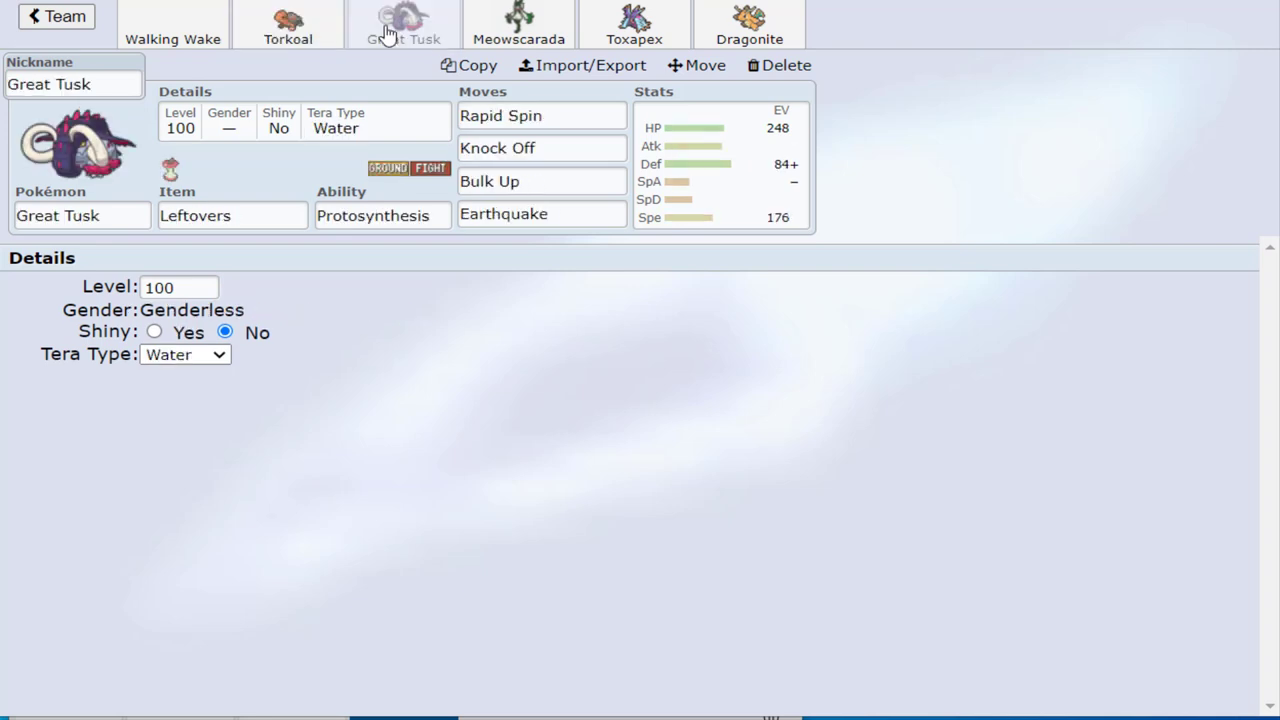
click(332, 32)
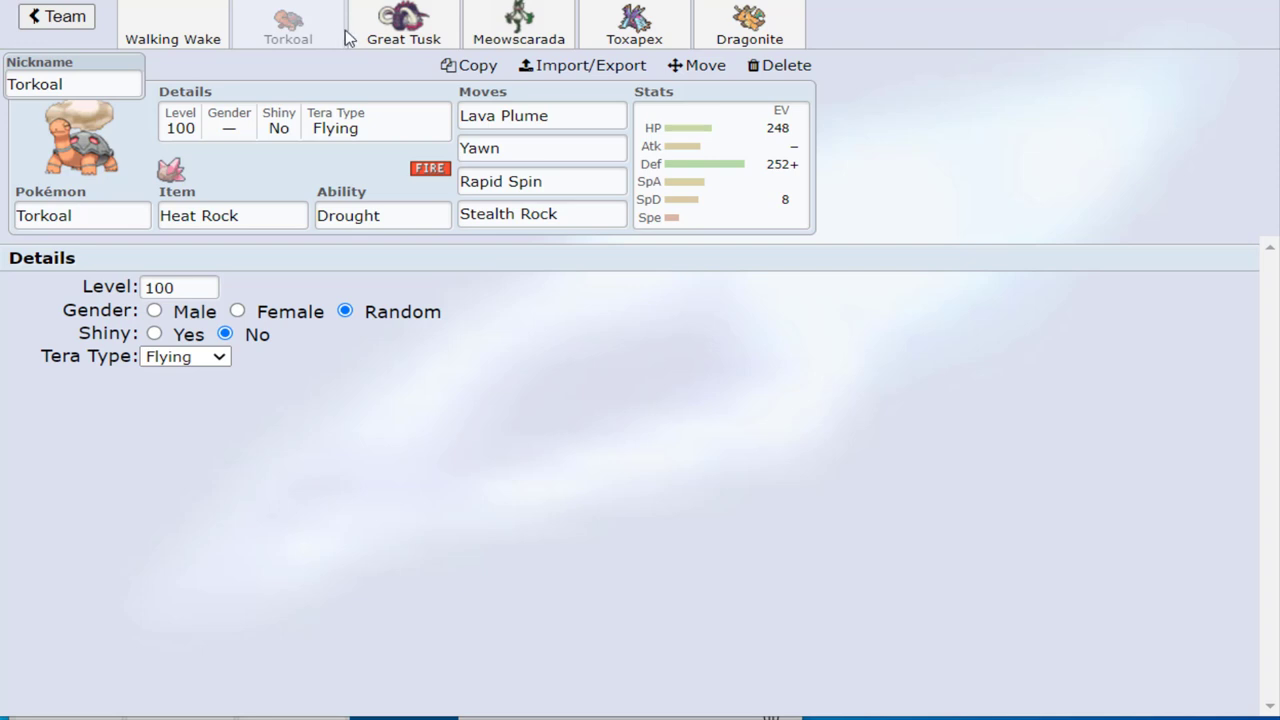
click(370, 45)
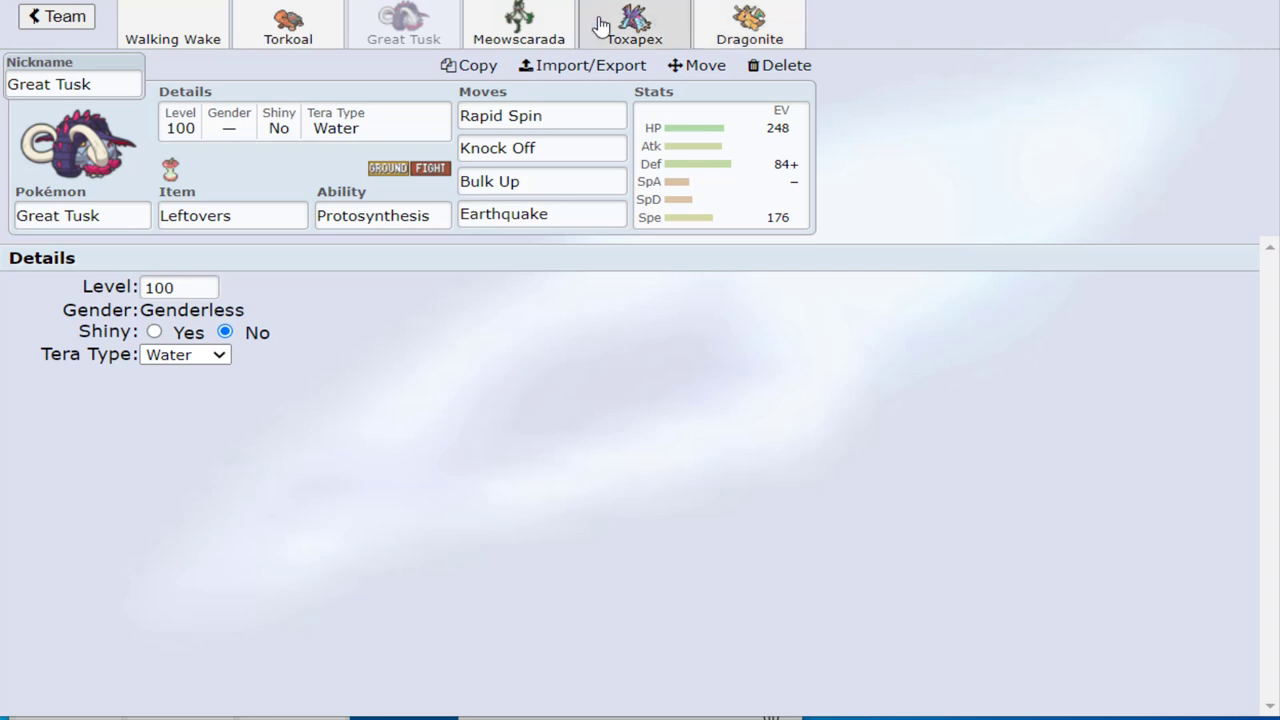
click(528, 26)
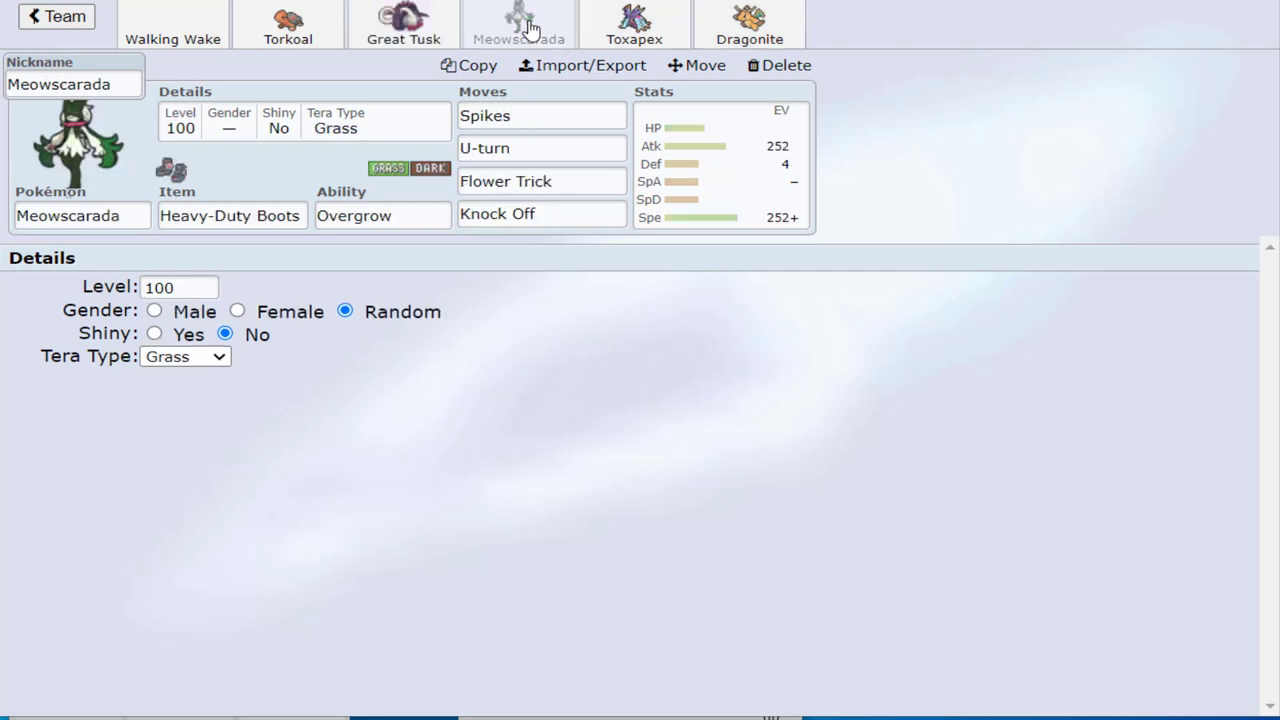
Look through the OU species list from Meowscarada's species entry, down to the first UUBL species and back up to the start
click(58, 222)
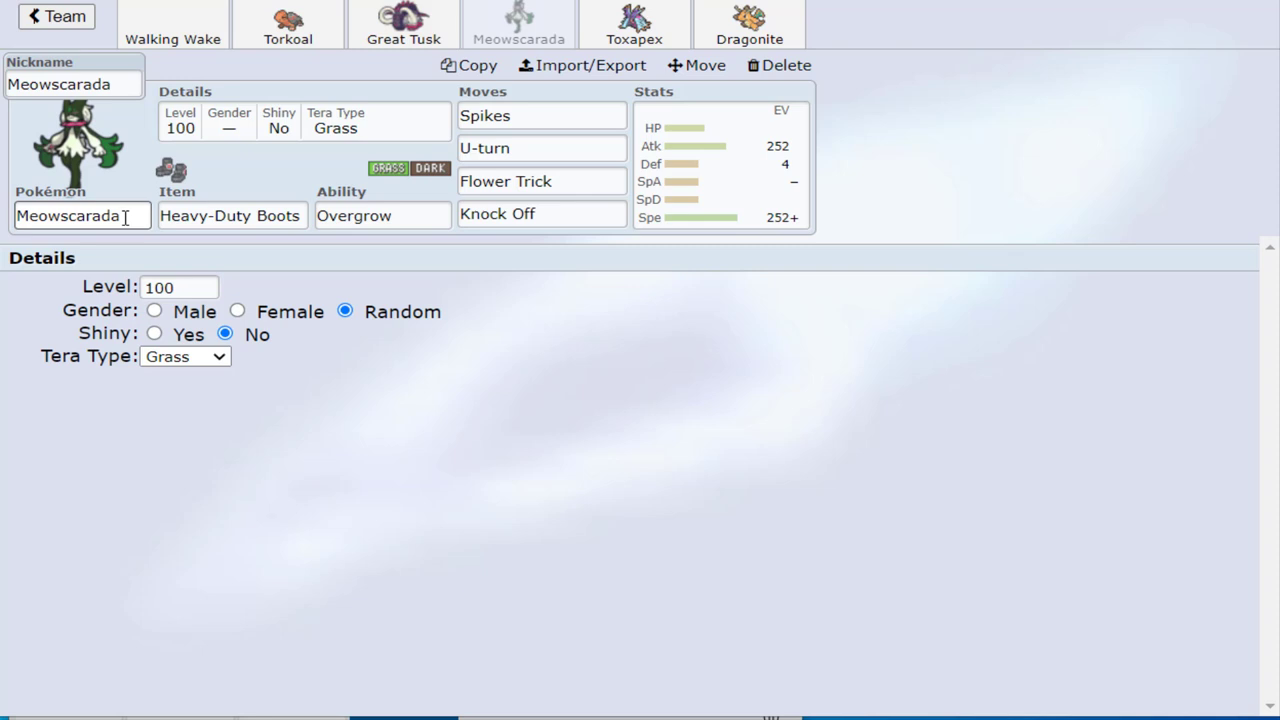
click(125, 217)
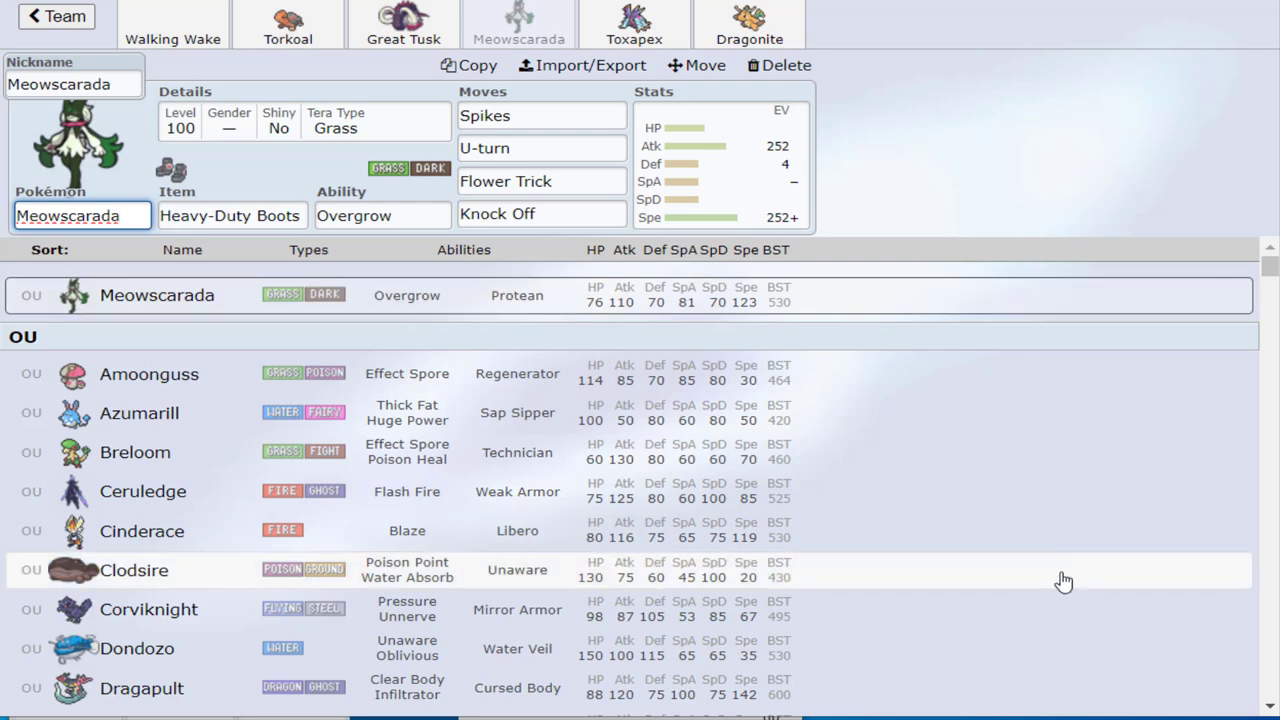
click(1269, 706)
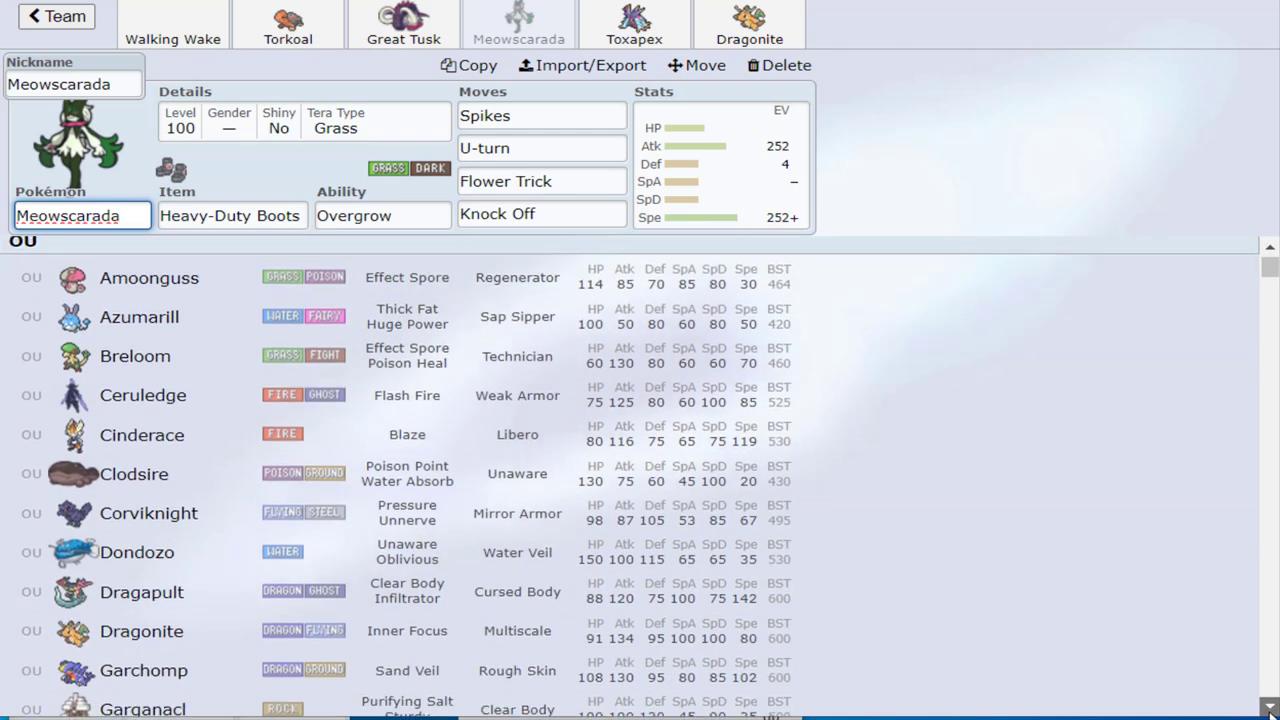
click(1269, 706)
click(1269, 706)
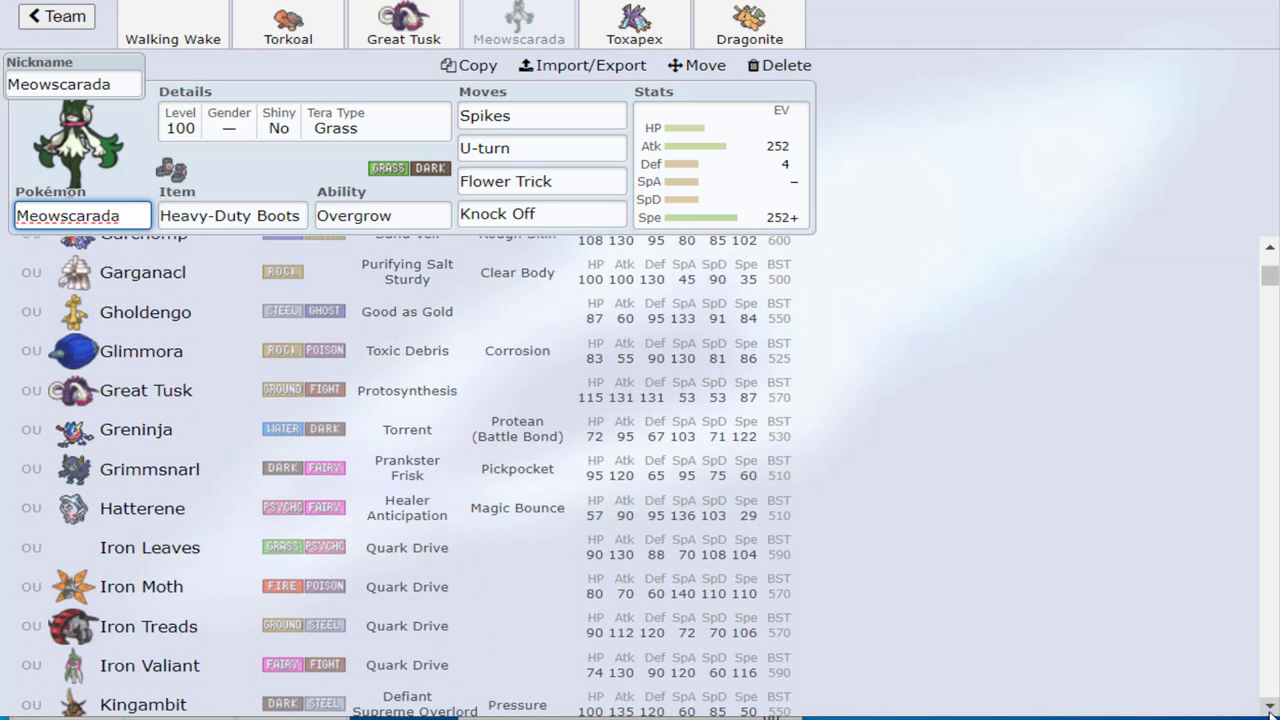
click(1269, 706)
click(1269, 706)
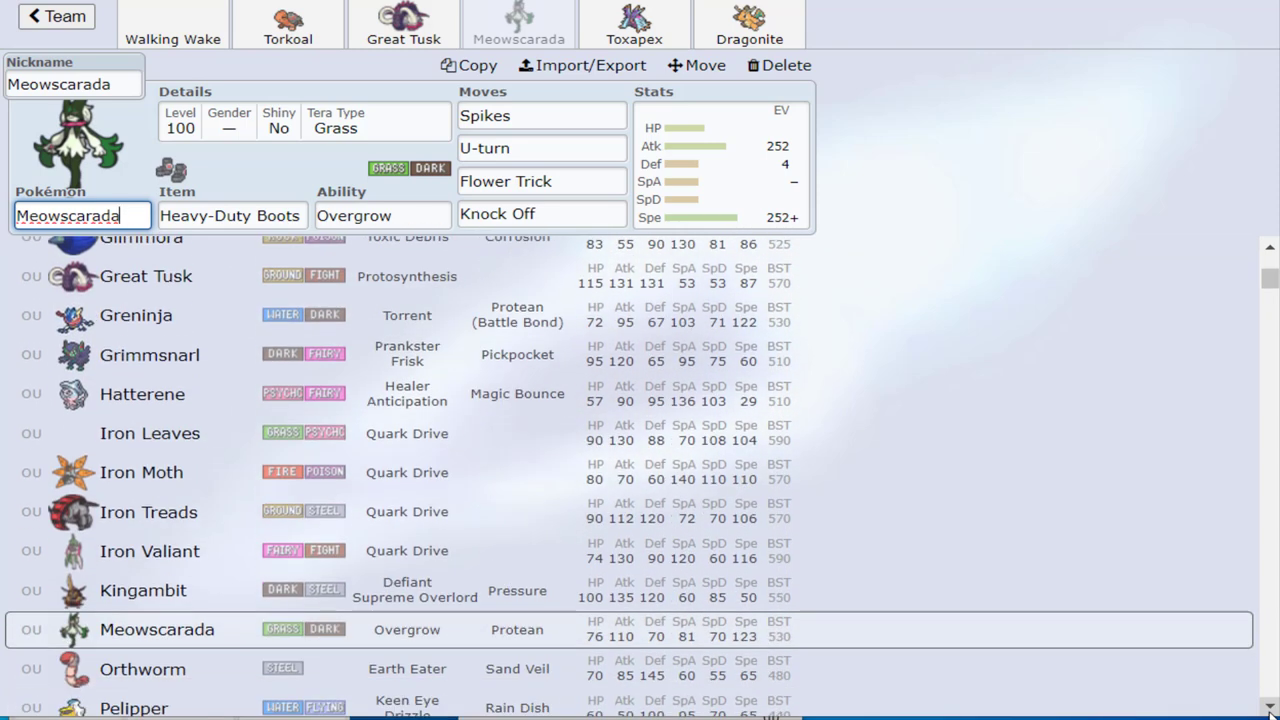
click(1269, 706)
click(1269, 706)
click(1269, 706)
click(1269, 706)
click(1269, 706)
click(1269, 706)
click(1269, 706)
click(1269, 706)
click(1269, 706)
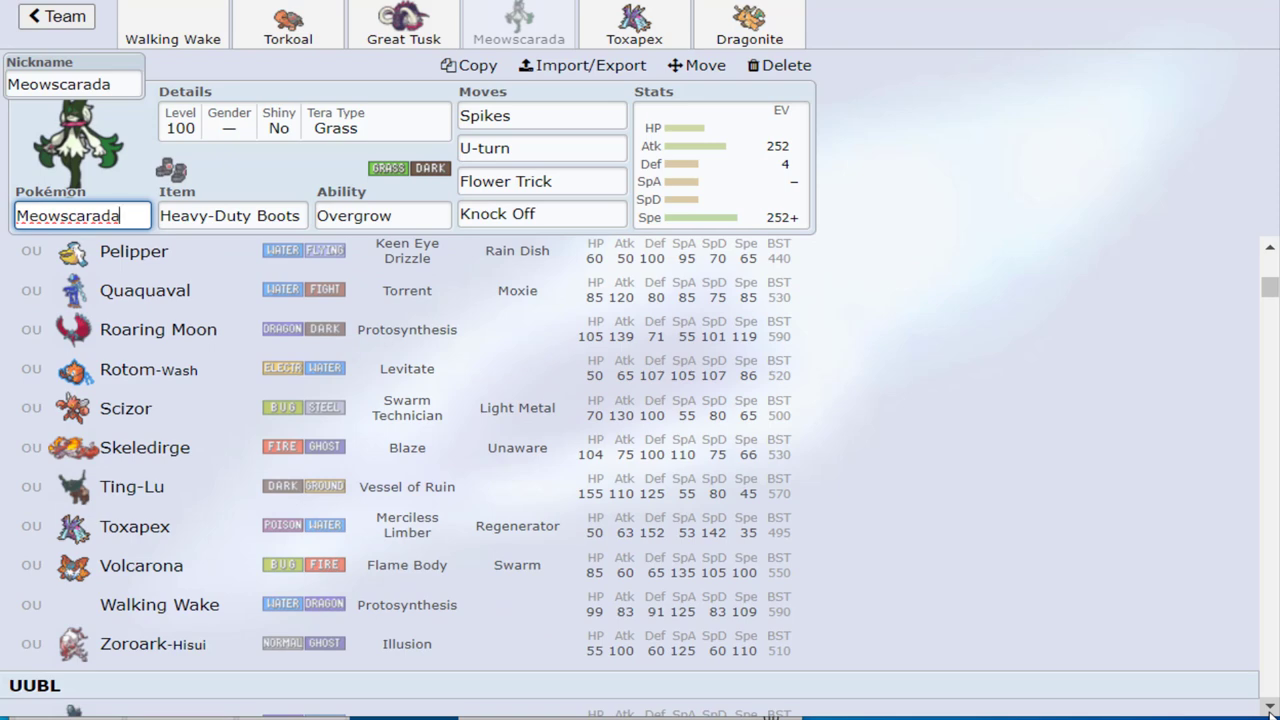
click(1269, 706)
click(1269, 706)
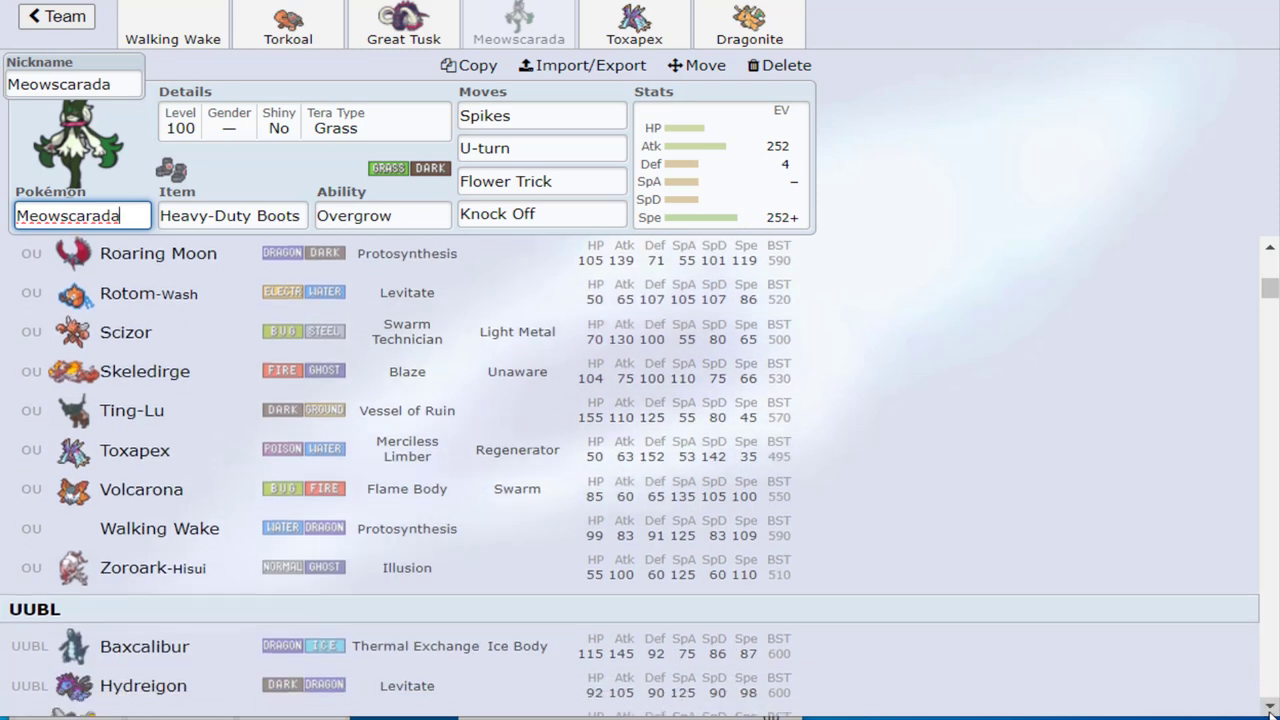
click(1269, 248)
click(1269, 248)
click(1269, 248)
click(1269, 248)
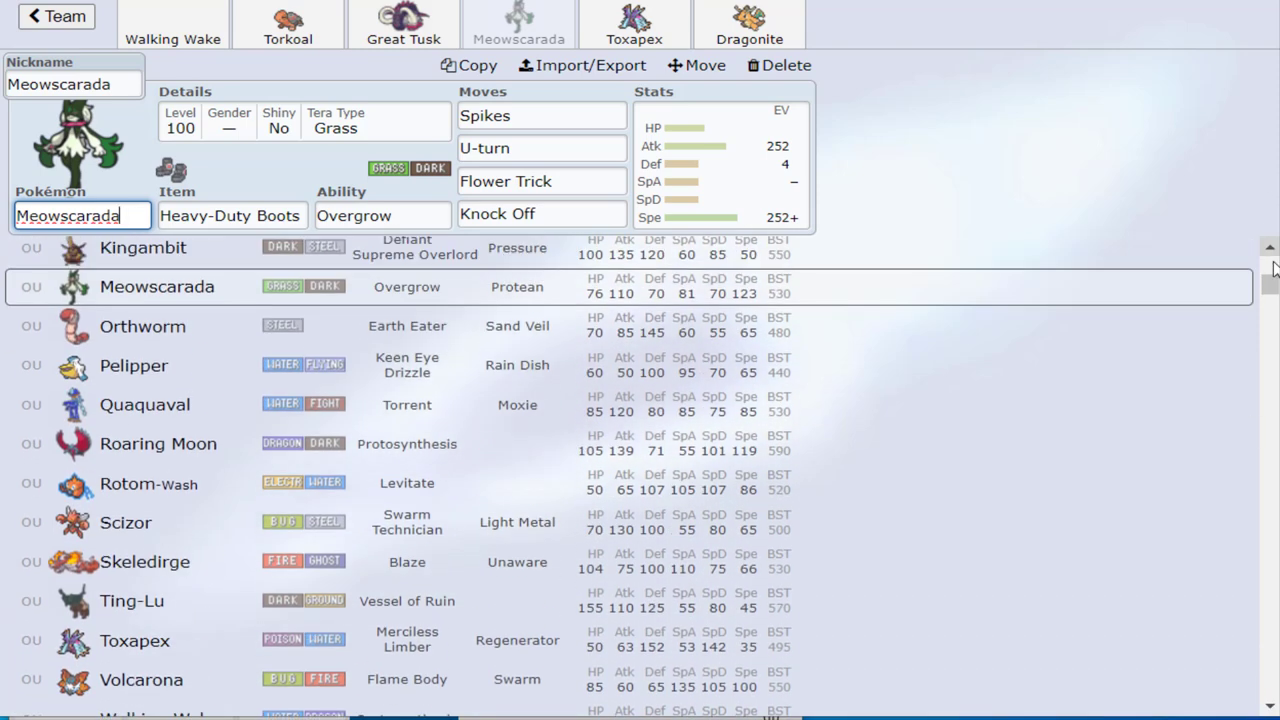
scroll(1272, 253, up, 5)
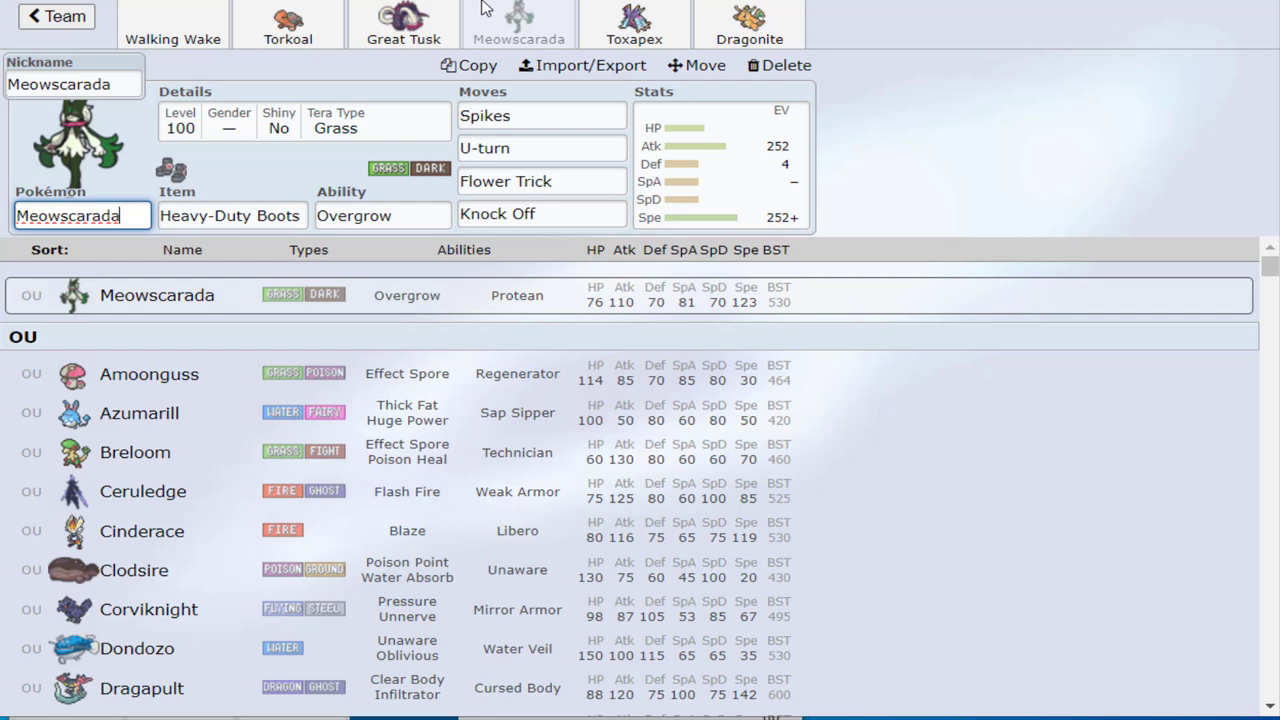
click(1270, 705)
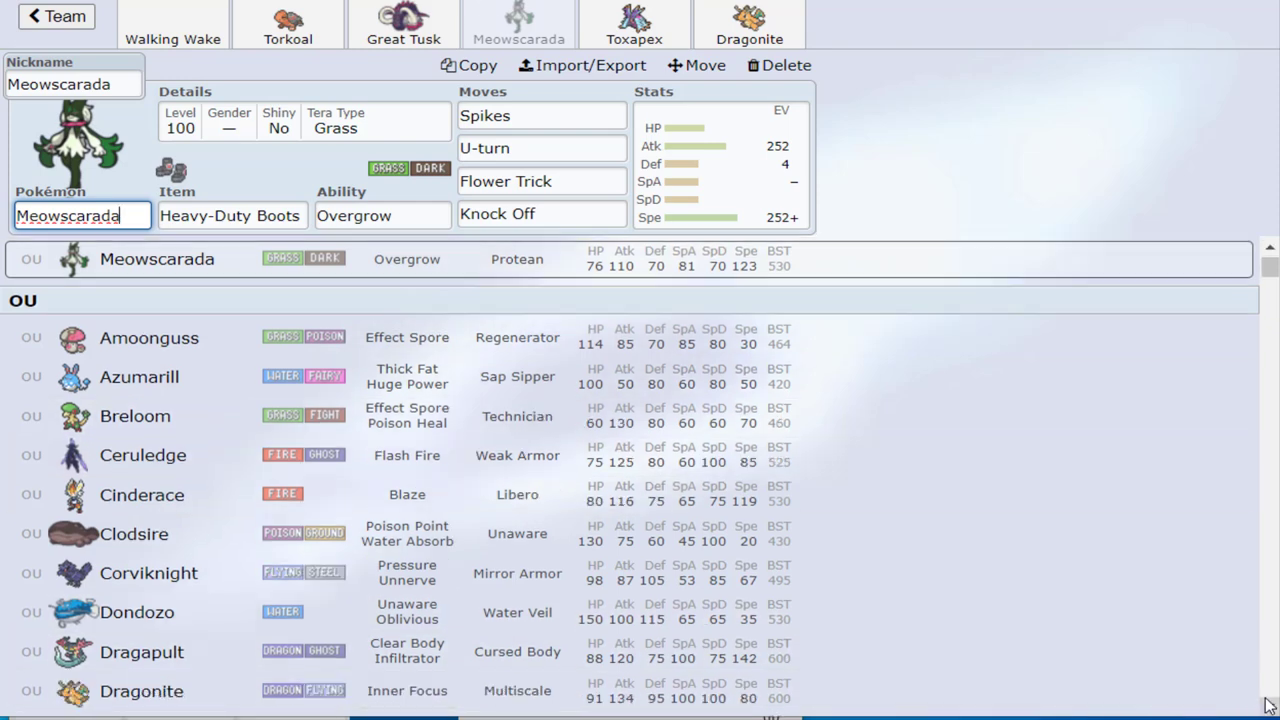
drag(1270, 705, 1270, 705)
drag(1275, 270, 1275, 270)
click(1276, 248)
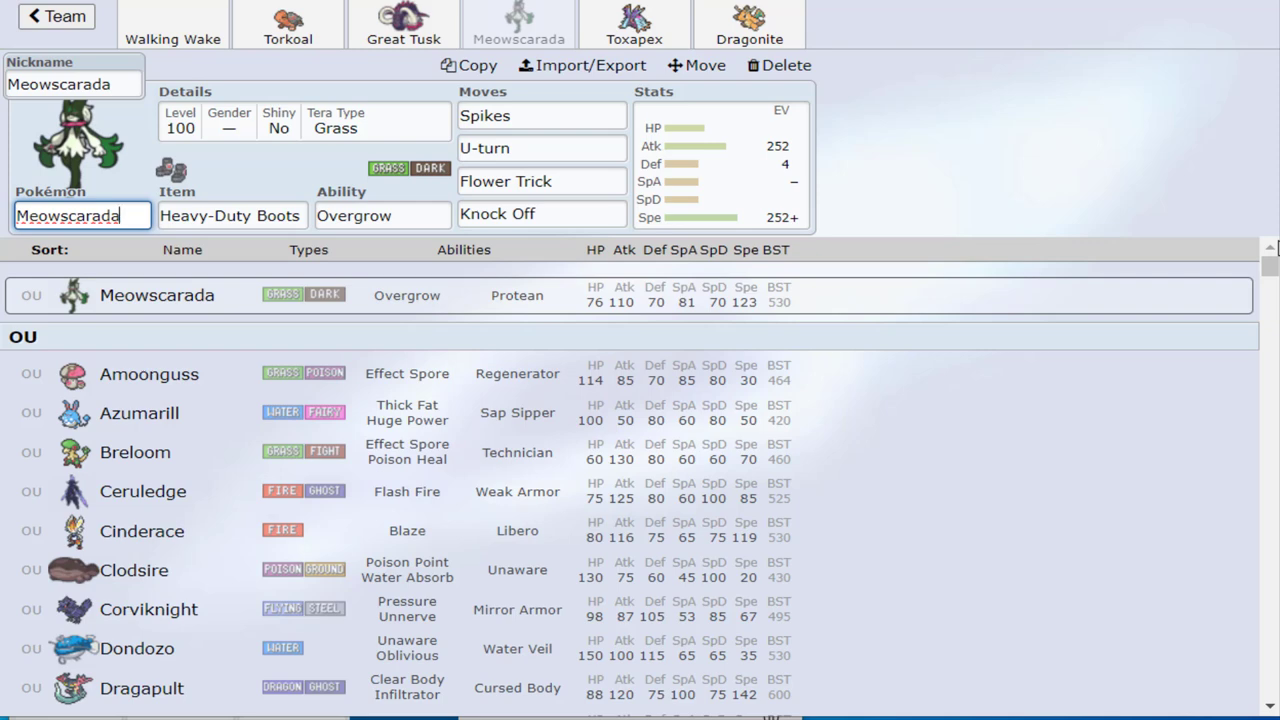
Check Walking Wake's set, and scan the OU species list from Meowscarada's species entry down to Skeledirge
click(163, 34)
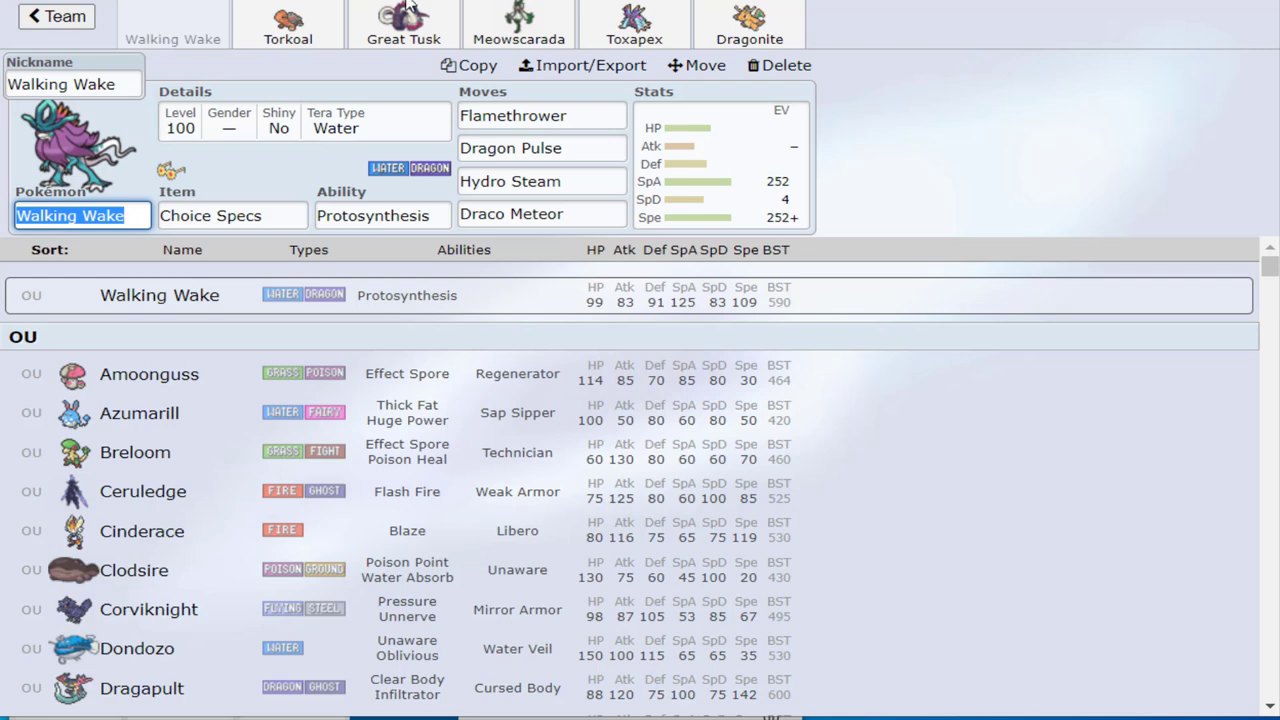
click(487, 25)
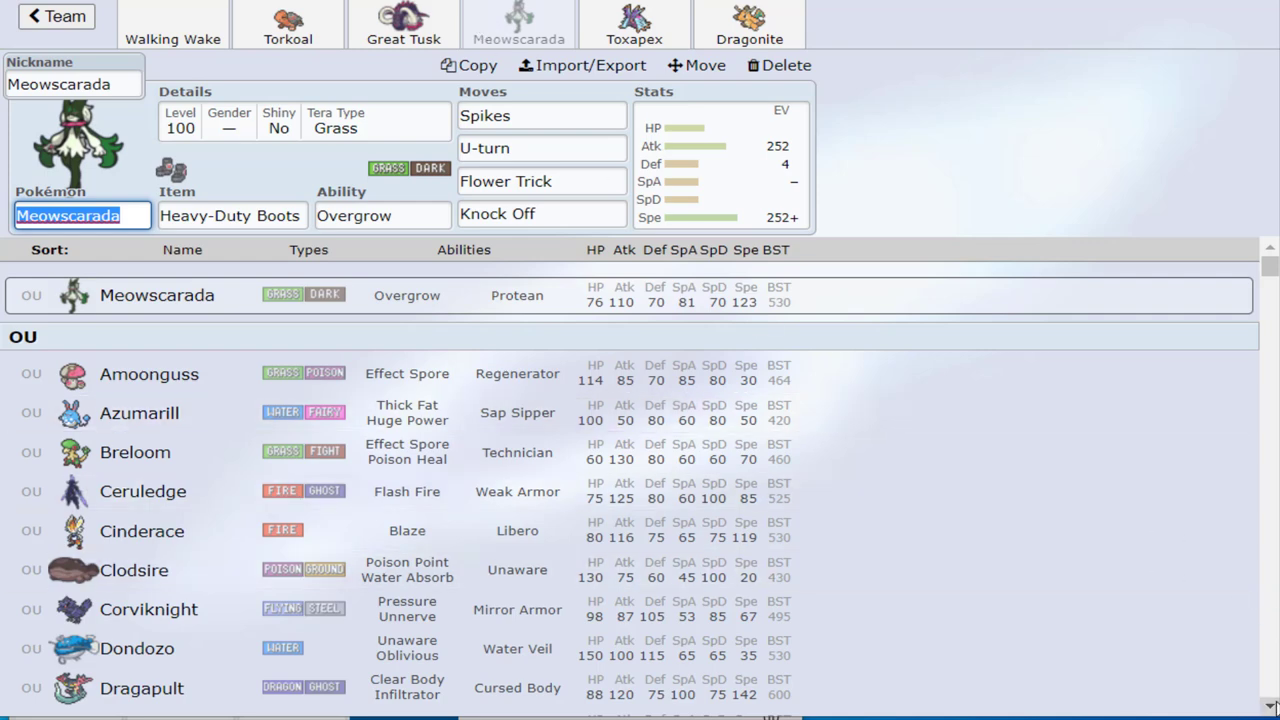
scroll(640, 477, down, 3)
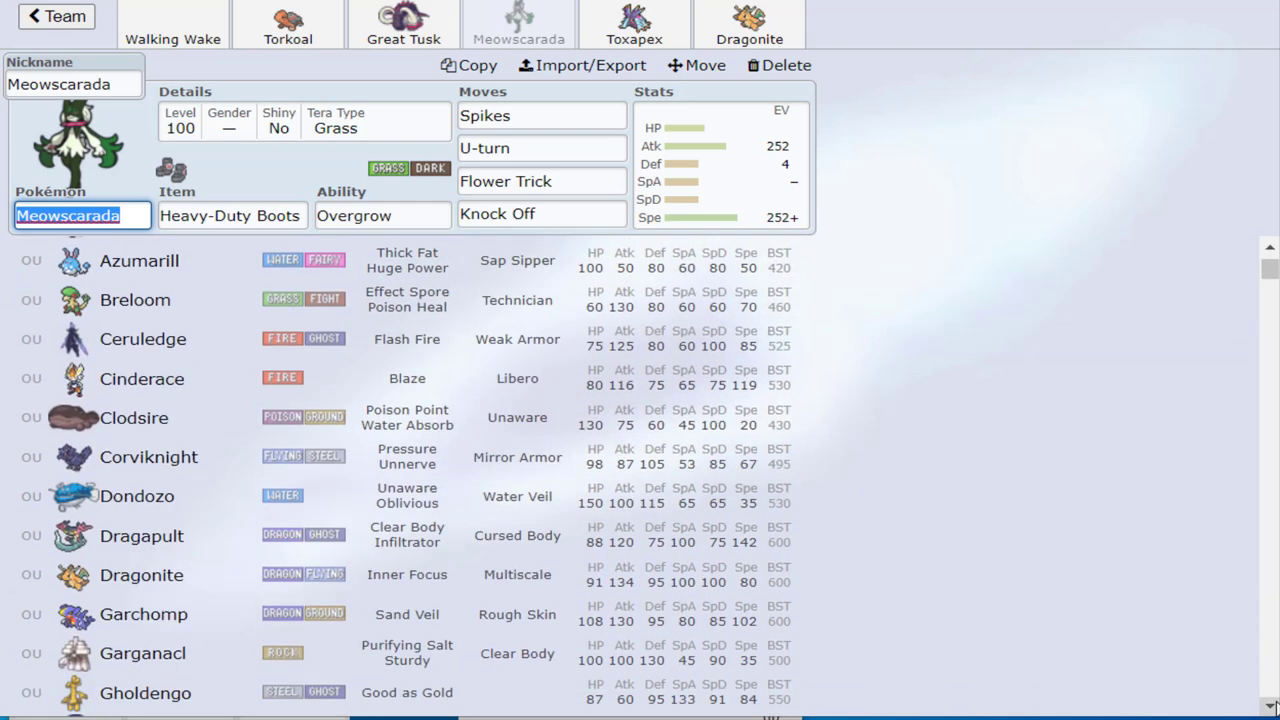
scroll(640, 477, down, 2)
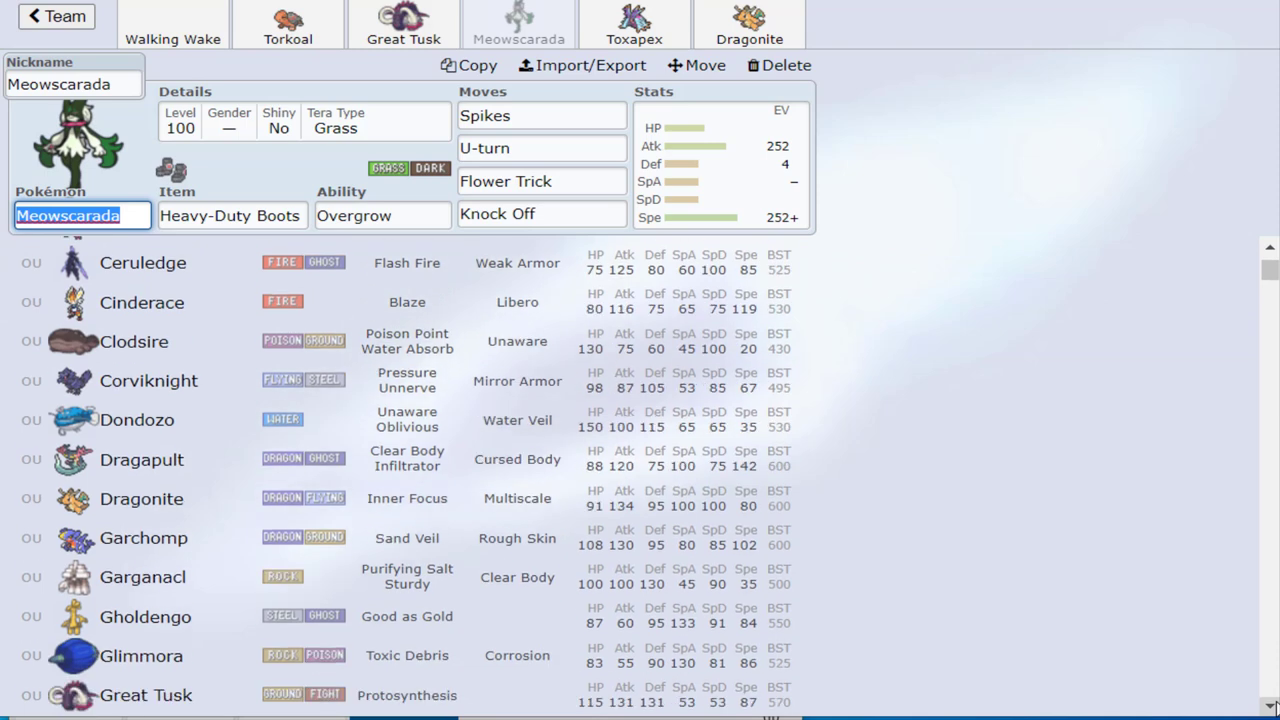
scroll(640, 477, down, 6)
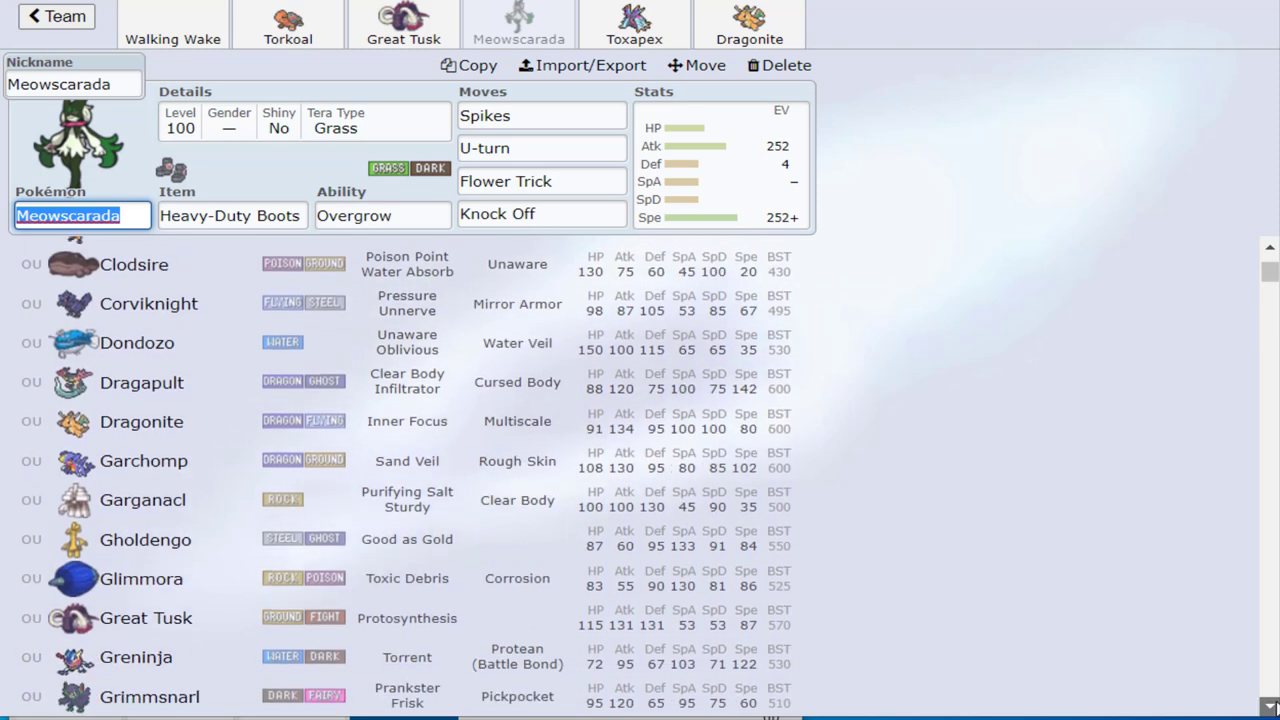
scroll(640, 477, down, 4)
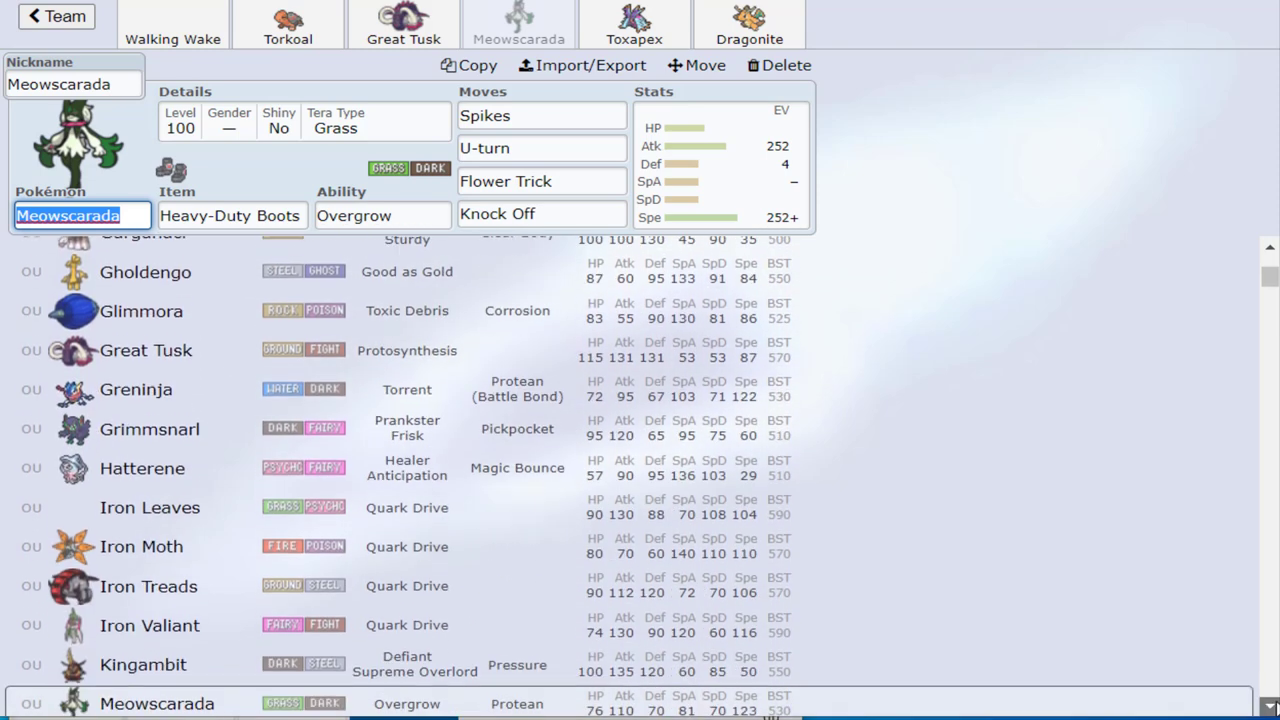
scroll(1181, 305, down, 5)
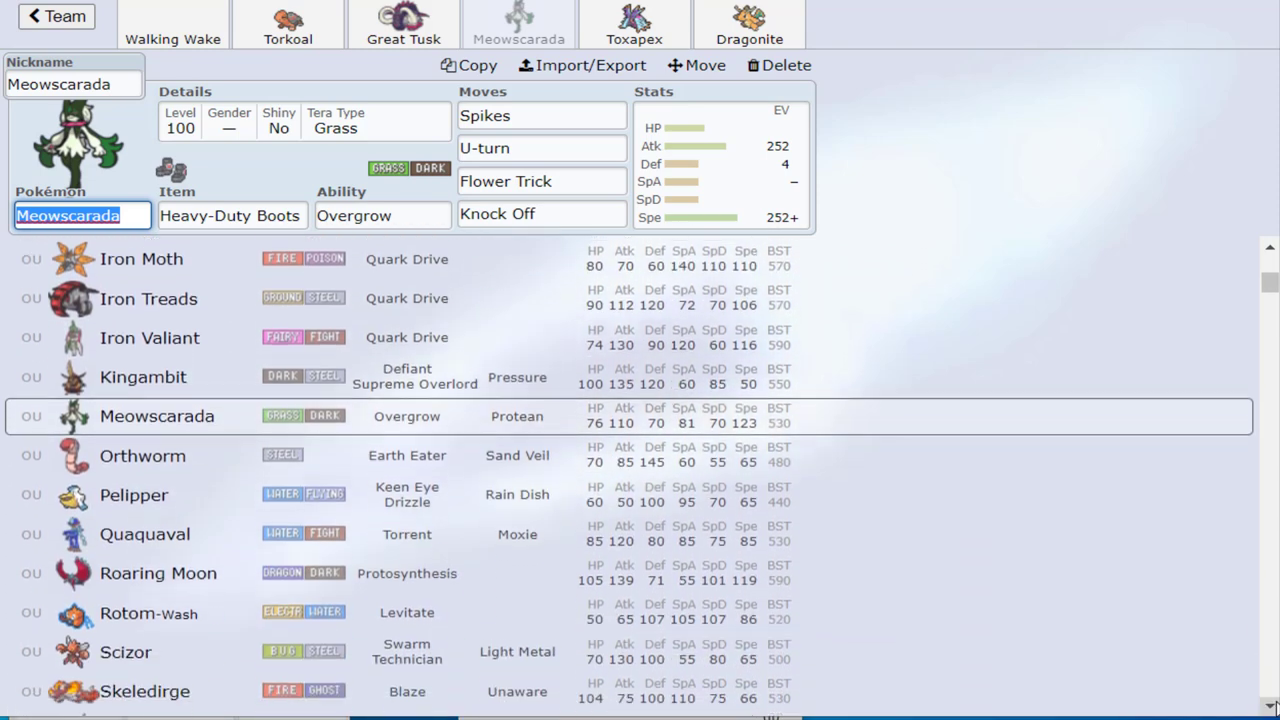
Compare Toxapex's set with Walking Wake's and scan the first part of the OU species list from Toxapex's entry
click(641, 49)
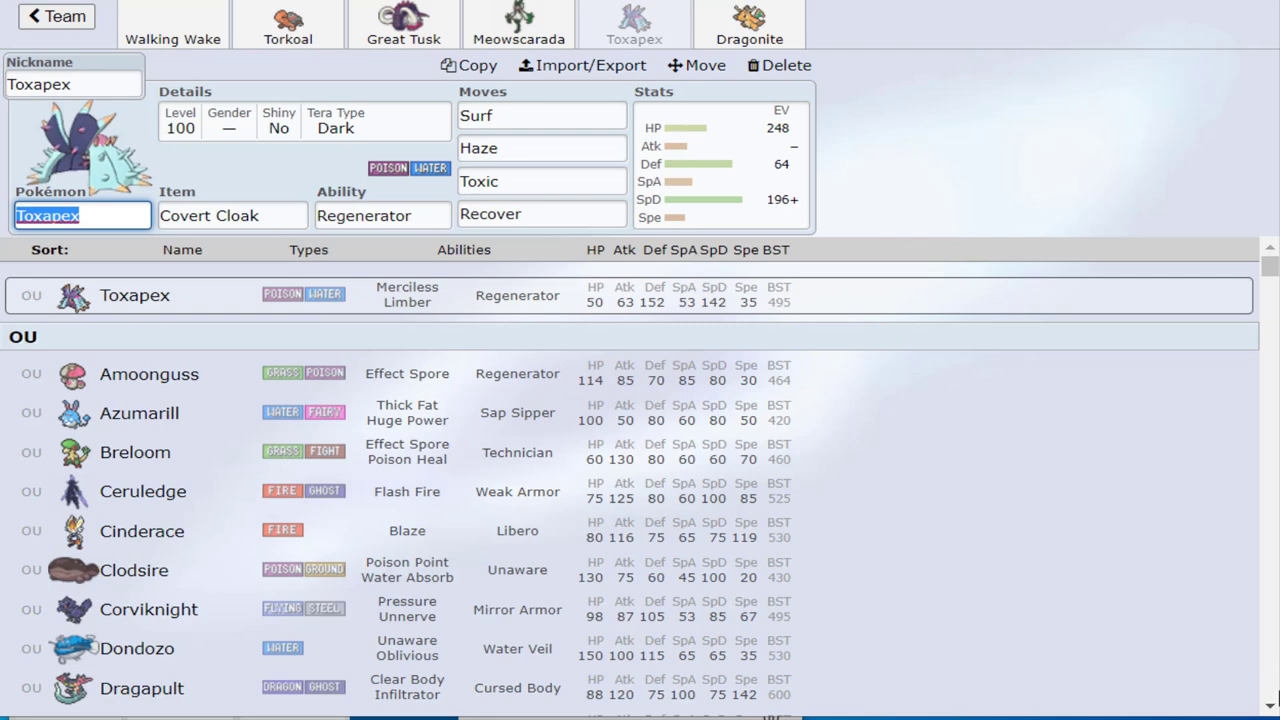
click(1270, 704)
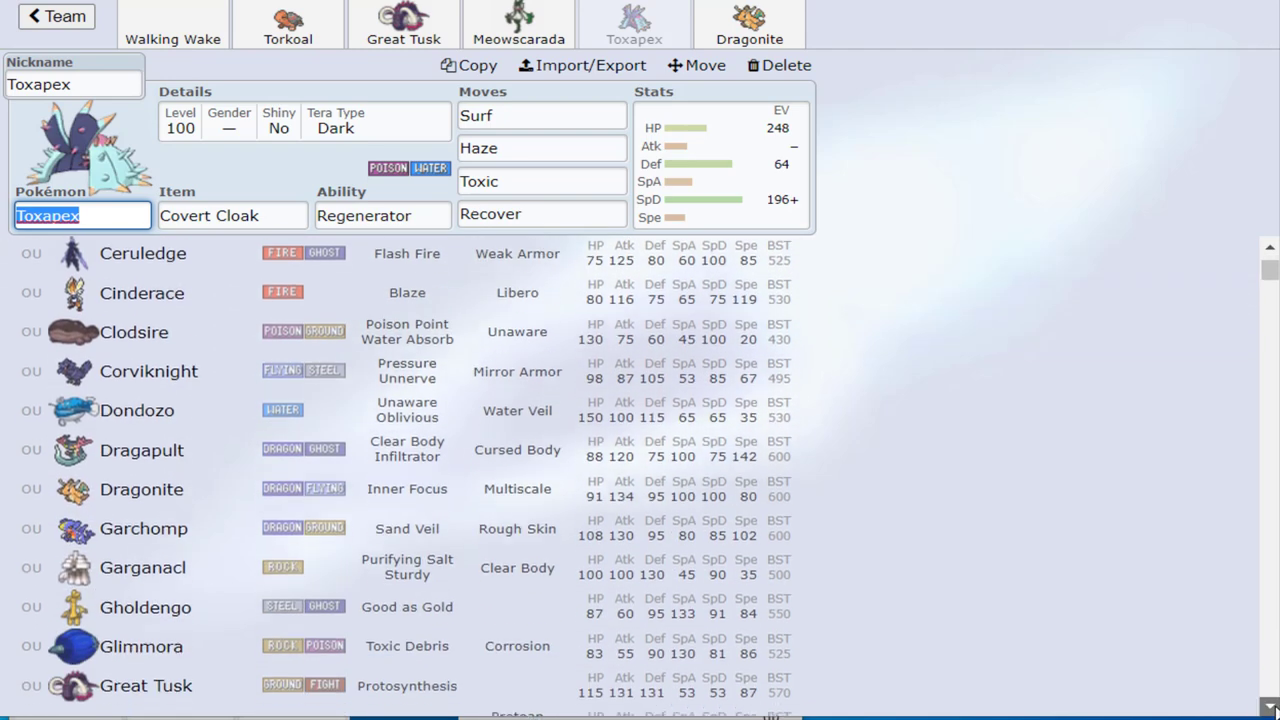
scroll(1270, 704, down, 3)
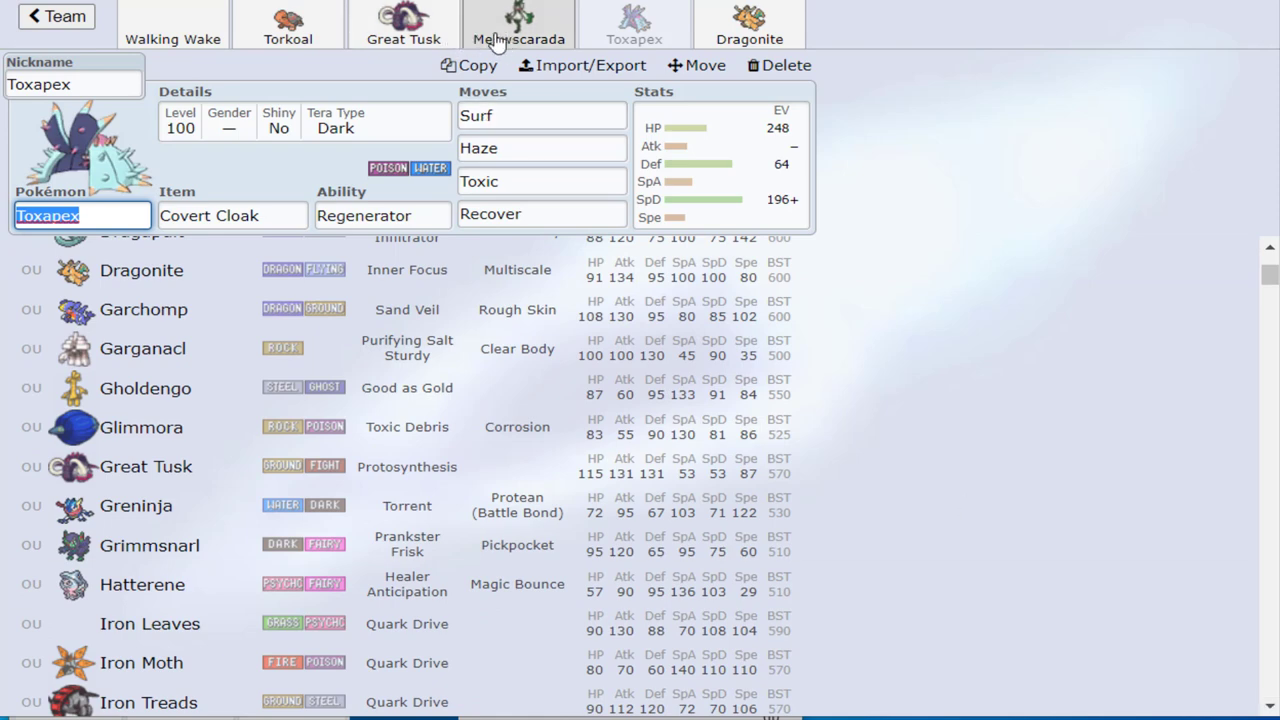
click(205, 32)
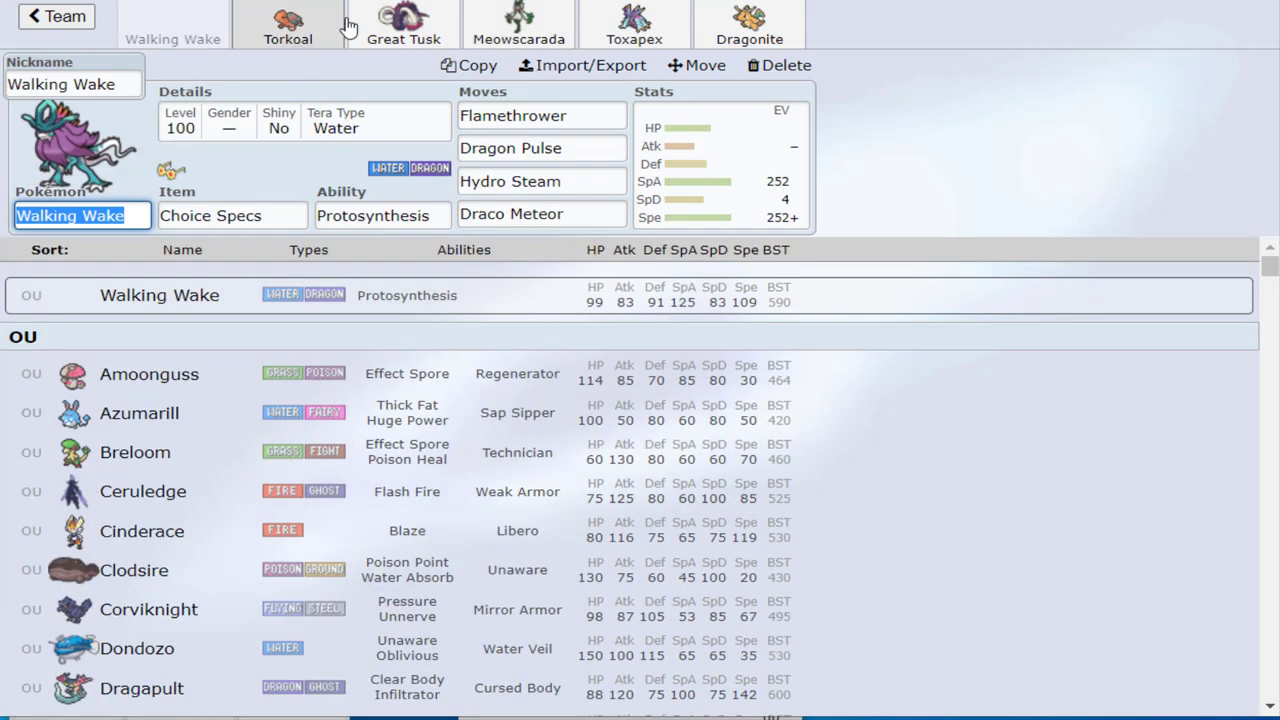
click(634, 24)
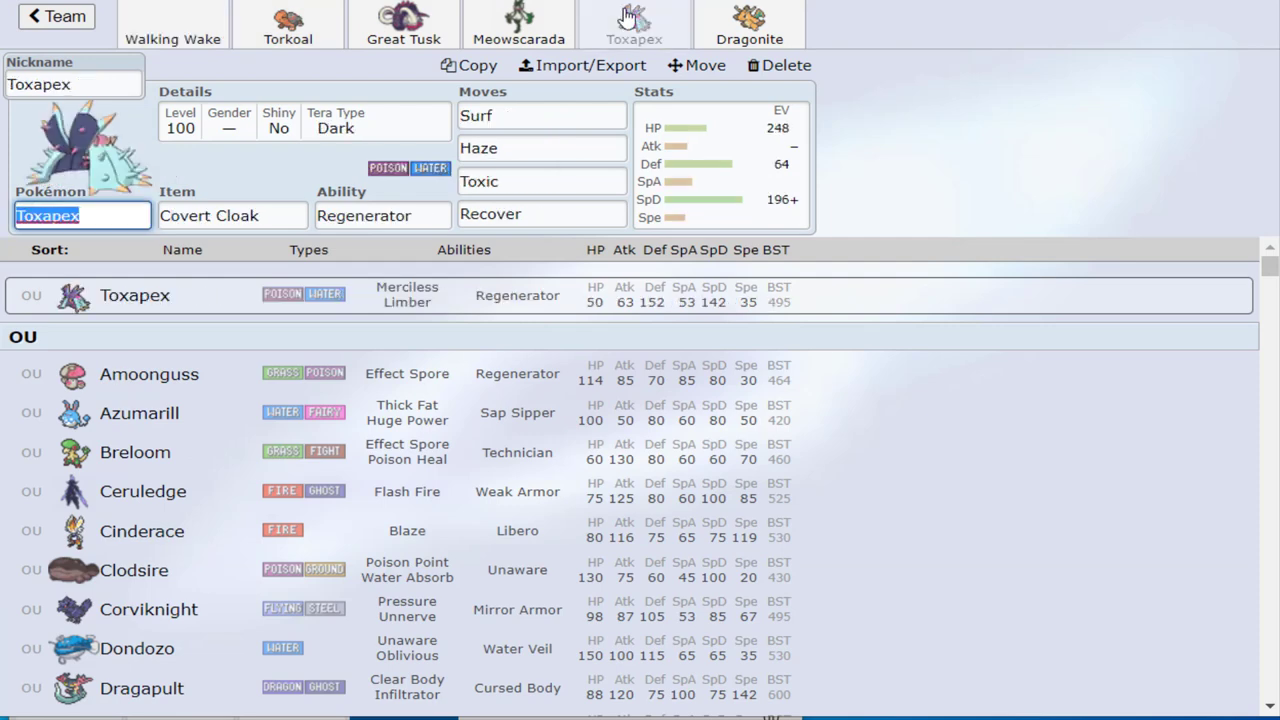
click(213, 24)
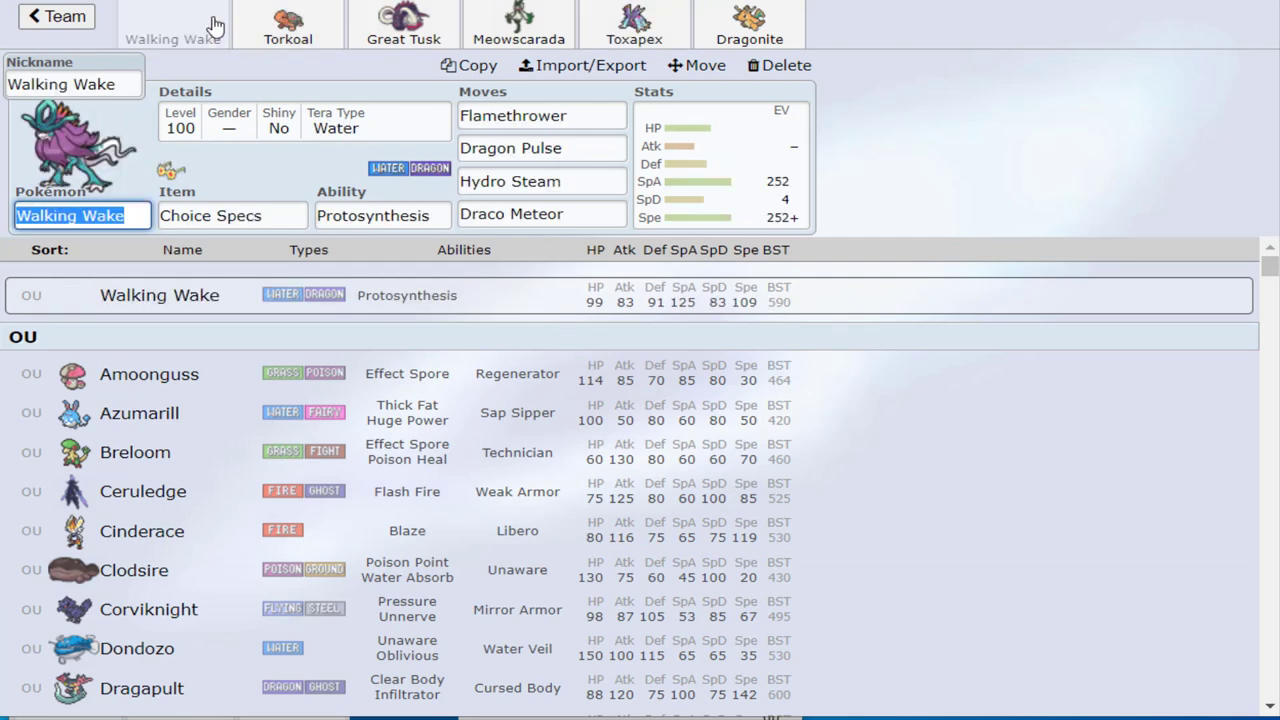
click(596, 38)
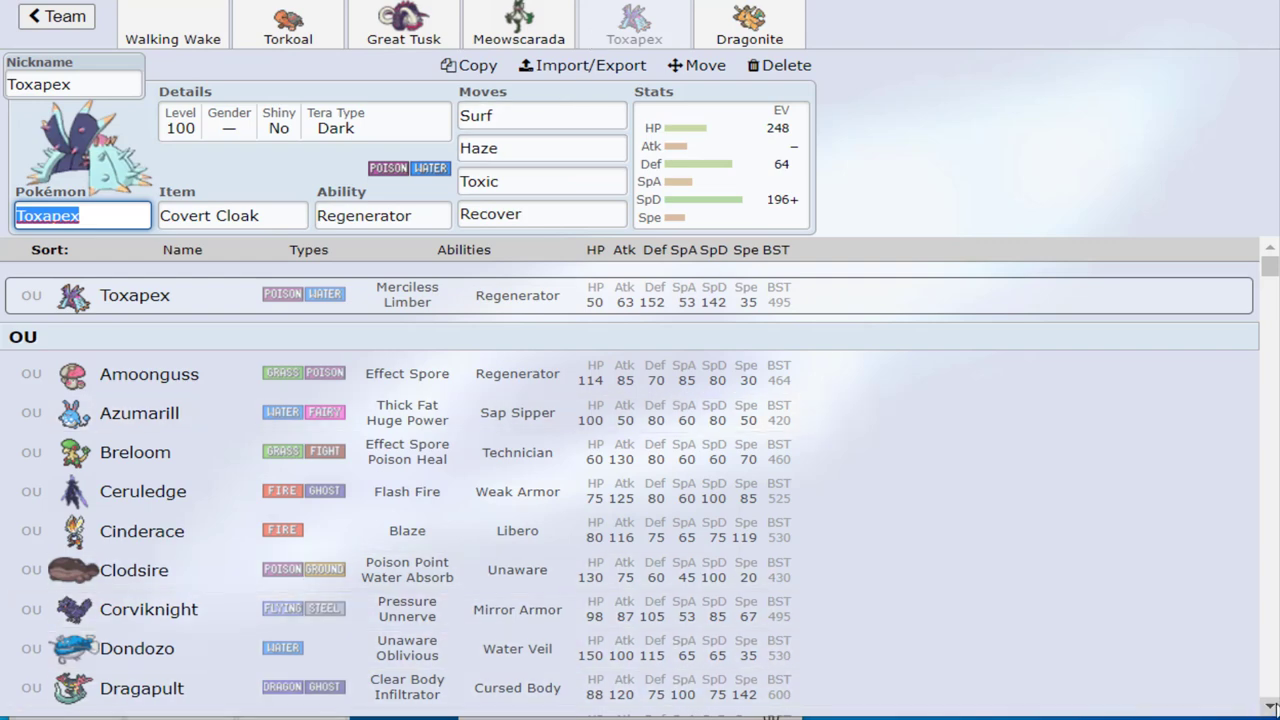
Look through the OU species list from Toxapex's species entry down to the first UUBL species, return to the start and scan it again
scroll(640, 477, down, 5)
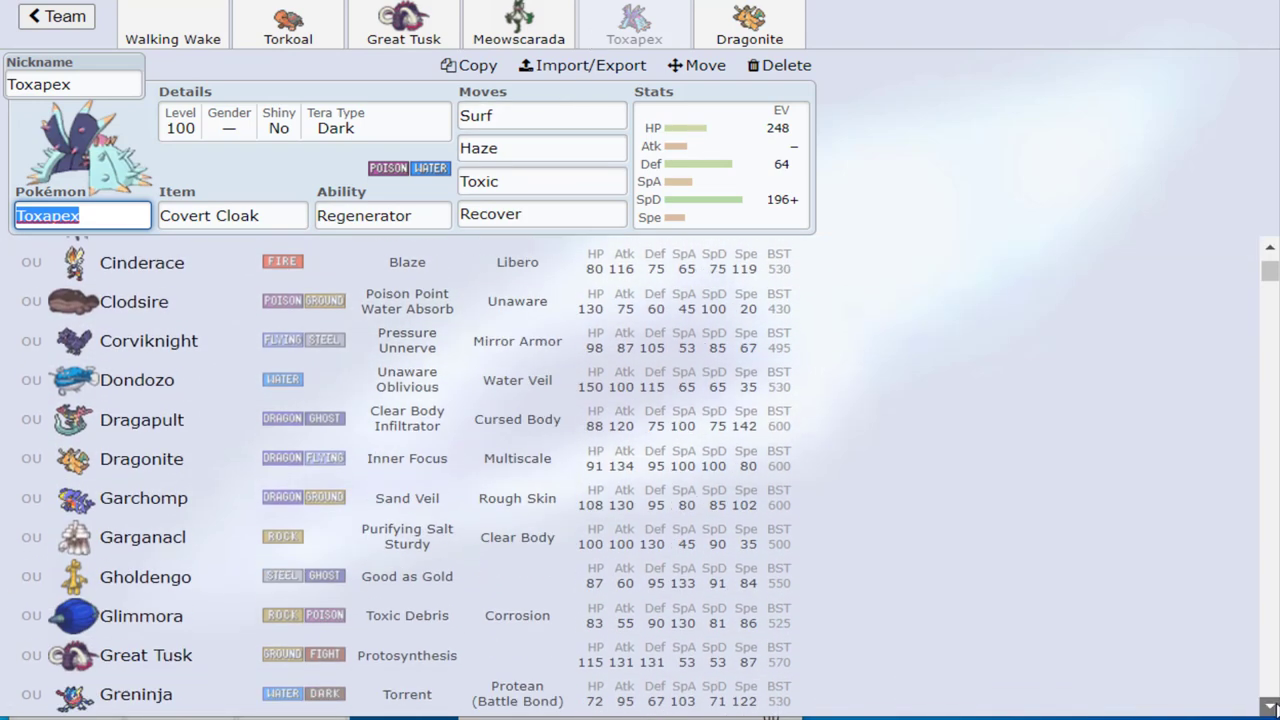
scroll(640, 477, down, 5)
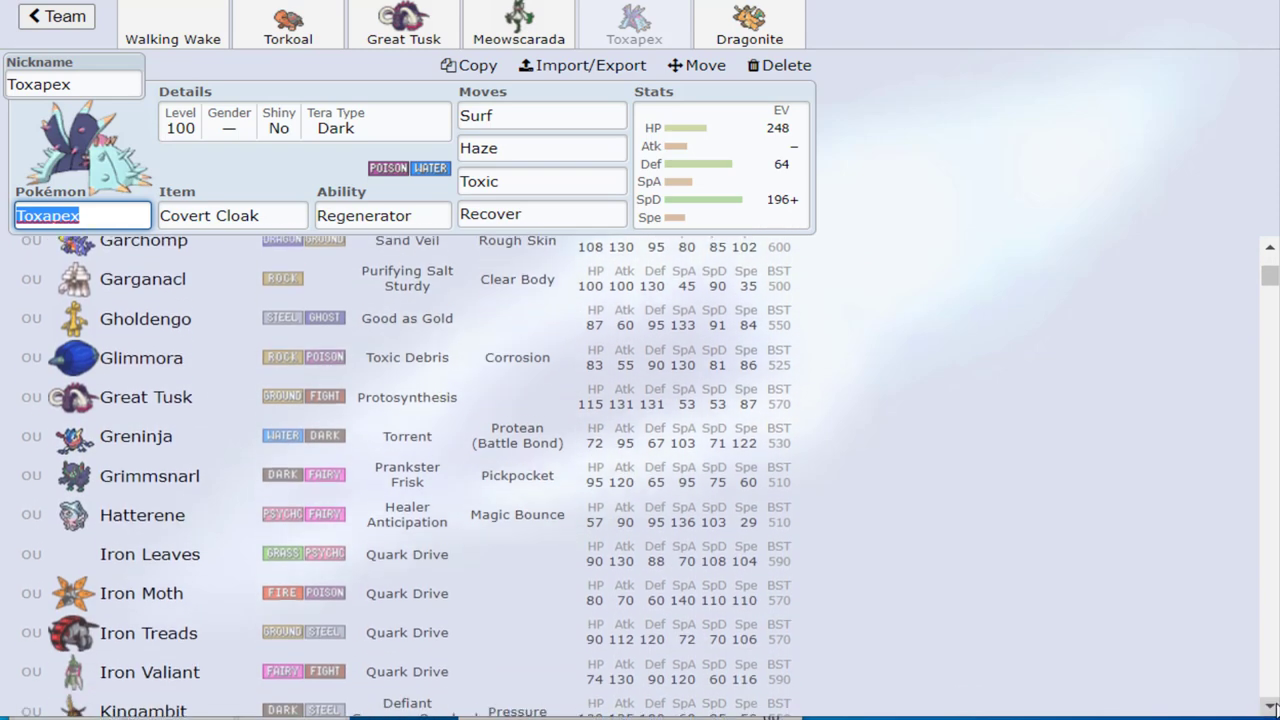
scroll(640, 477, down, 1)
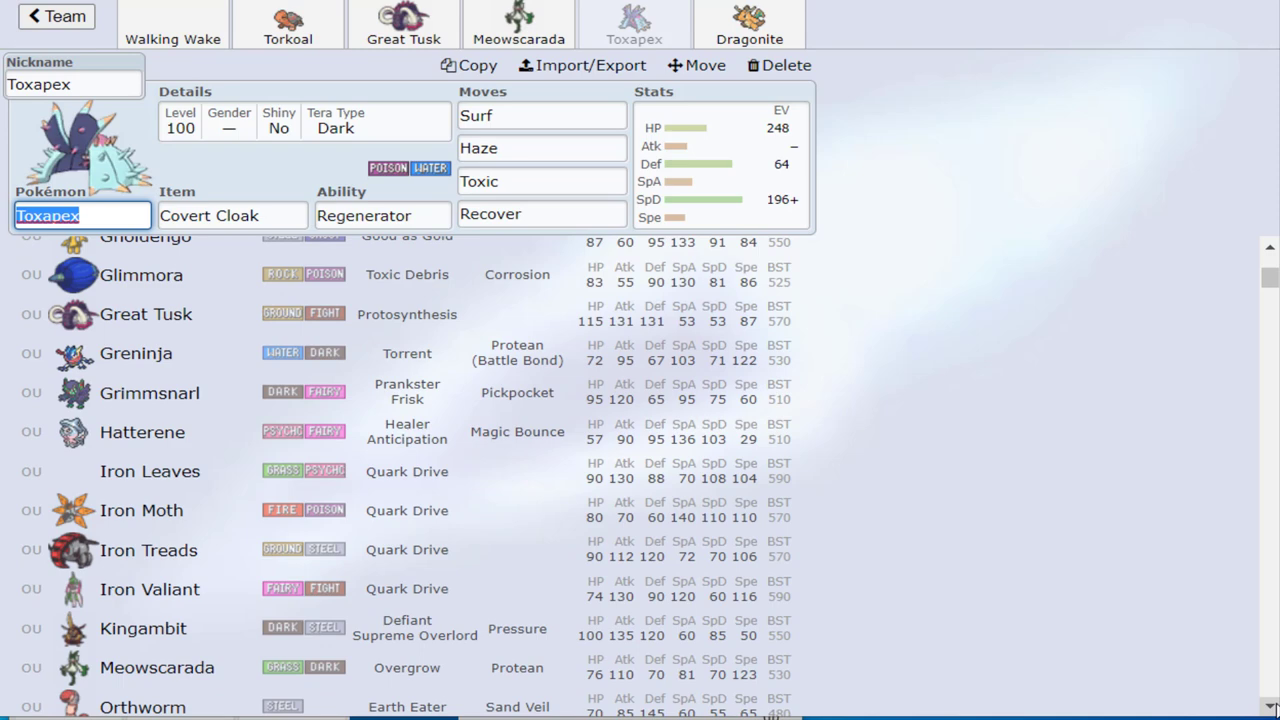
scroll(640, 477, down, 3)
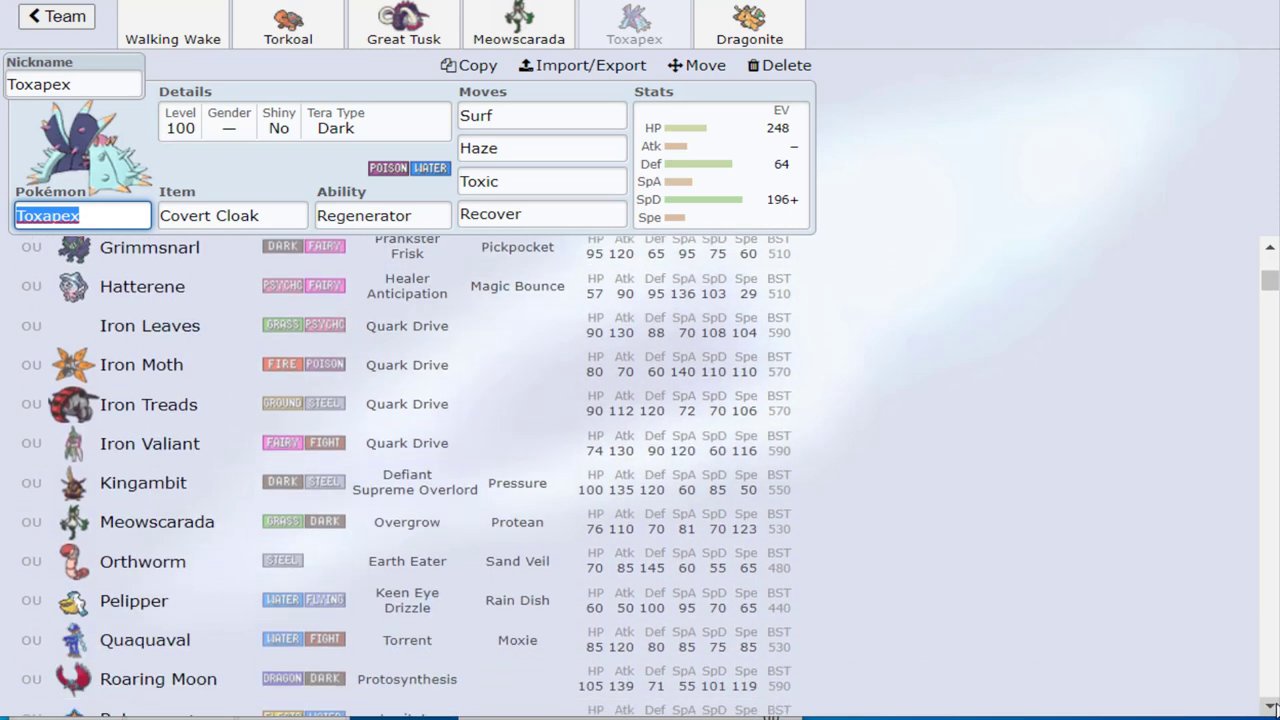
scroll(640, 477, down, 4)
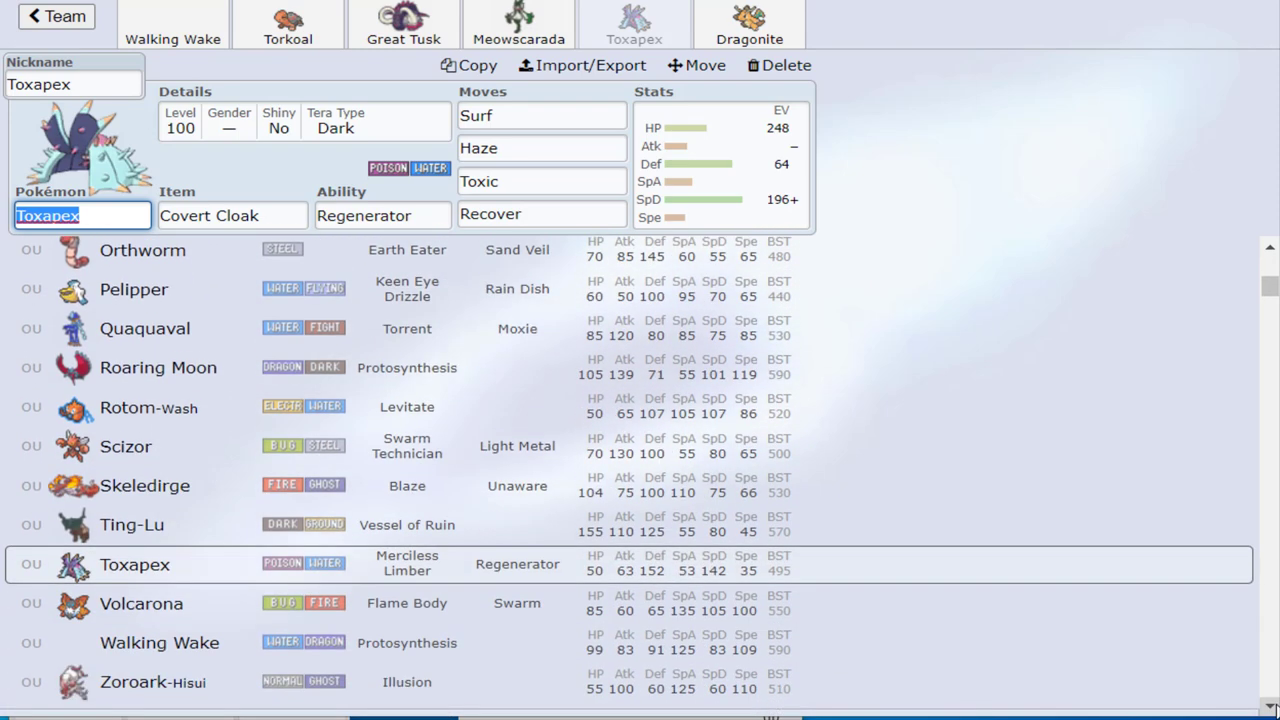
scroll(640, 477, down, 2)
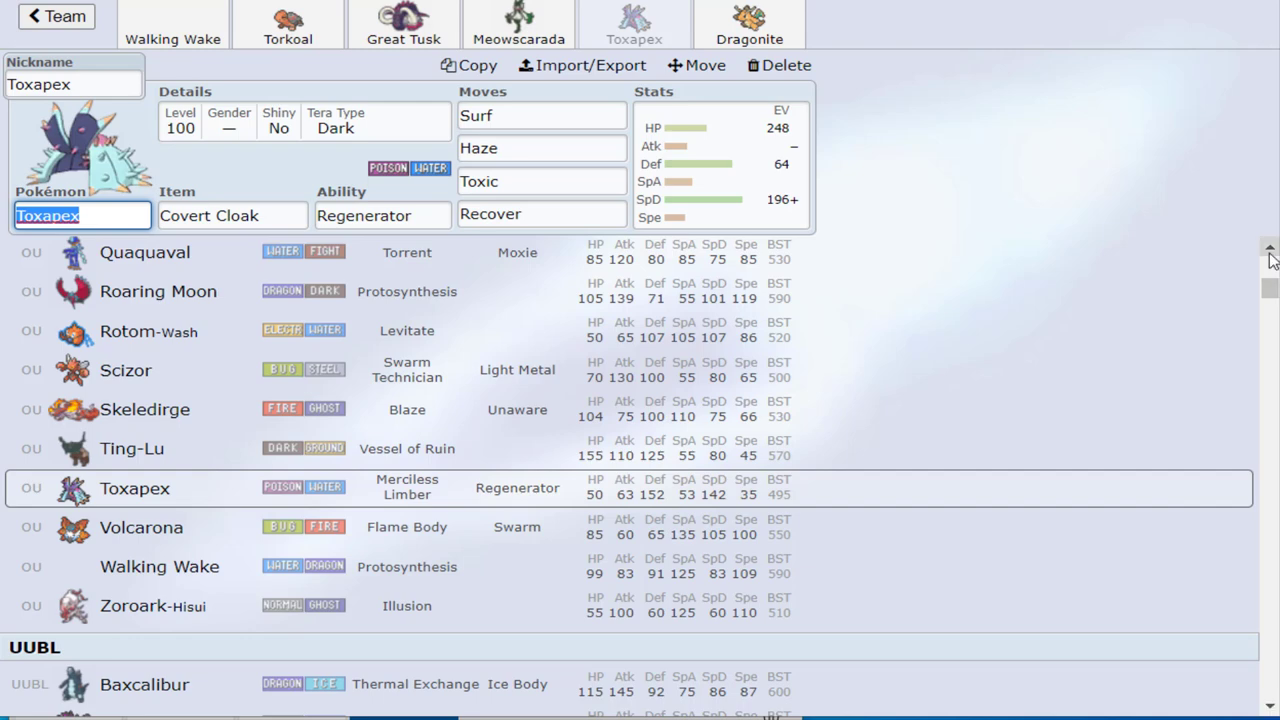
drag(1271, 254, 1271, 254)
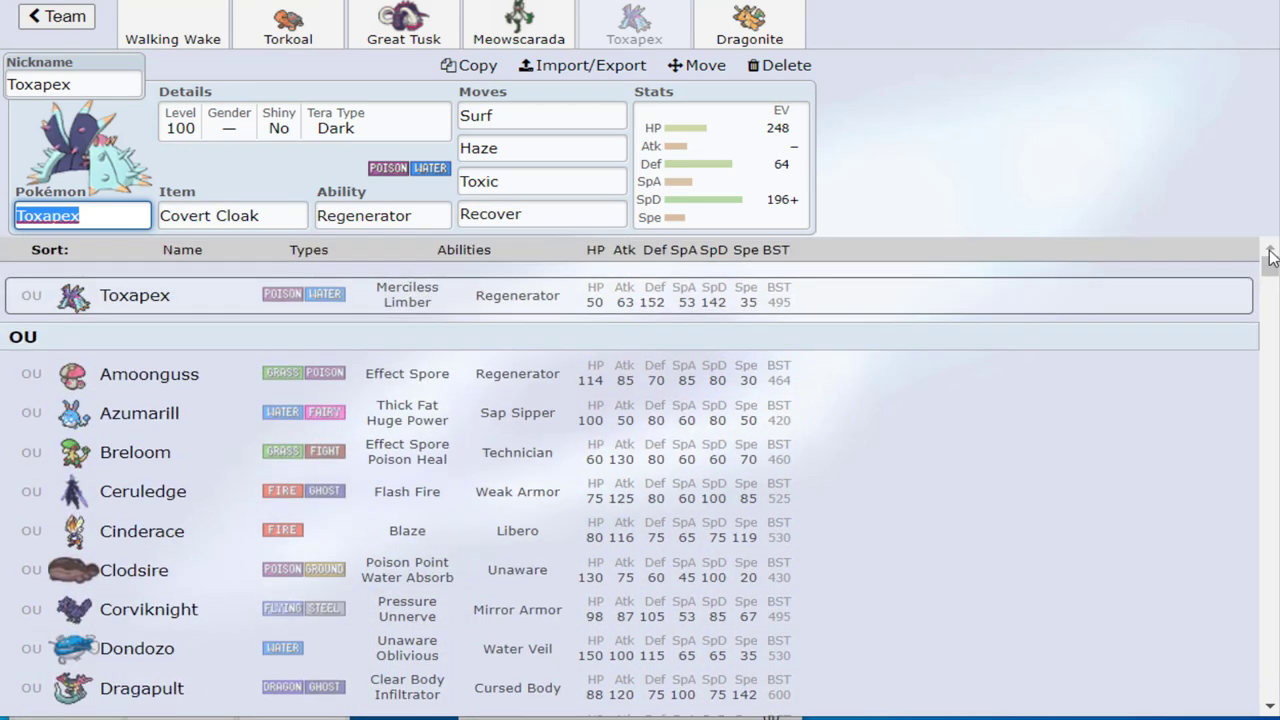
drag(1271, 254, 1271, 254)
scroll(1273, 435, down, 8)
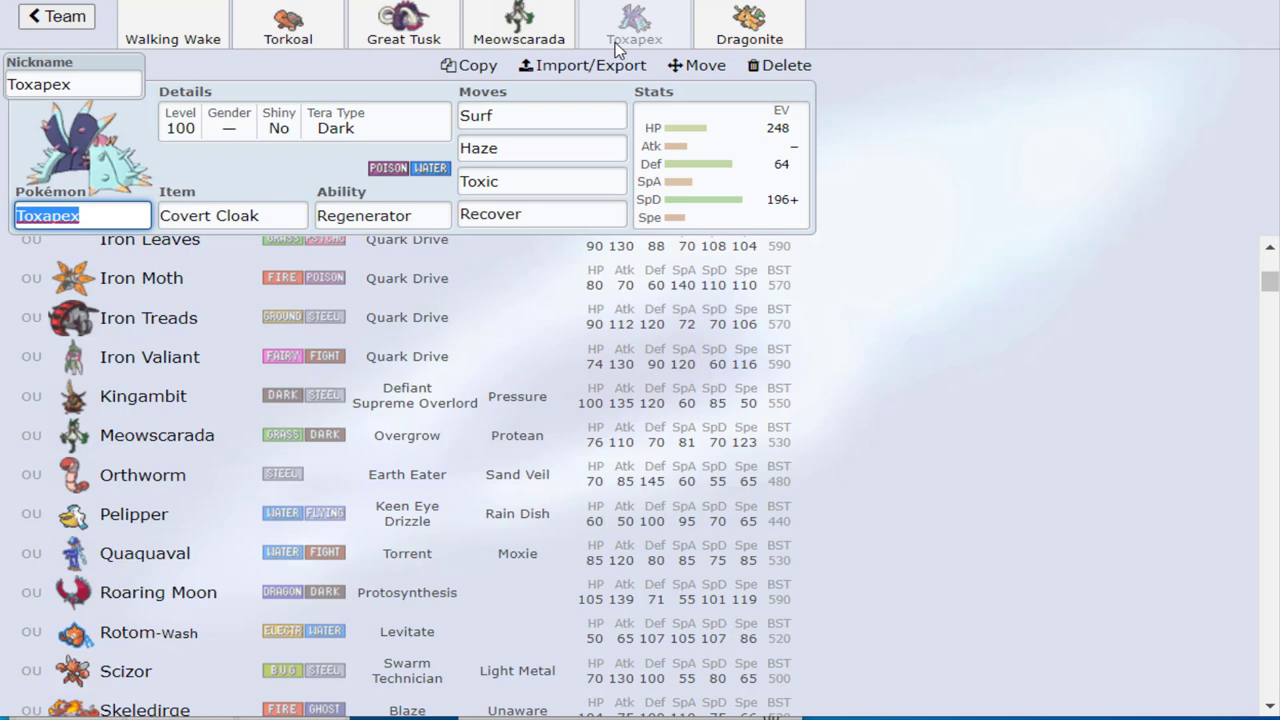
Check Toxapex's EV spread and set its Tera Type to Fairy
click(718, 188)
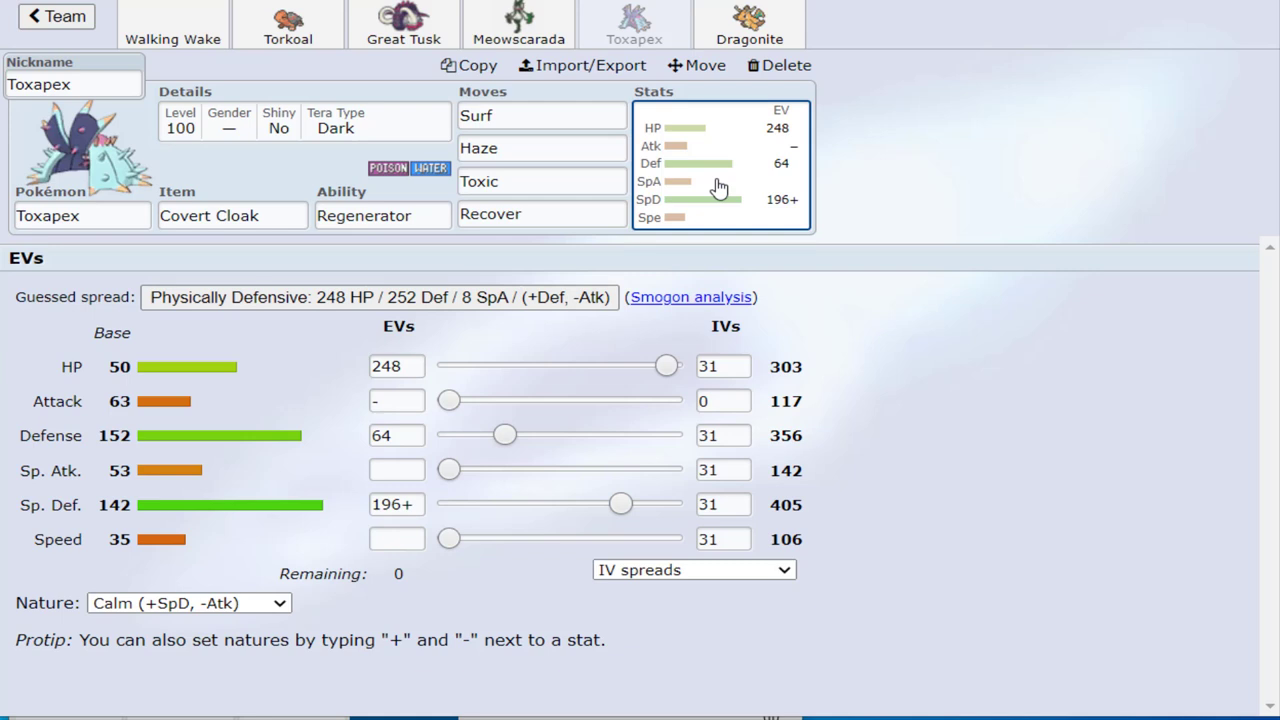
click(120, 216)
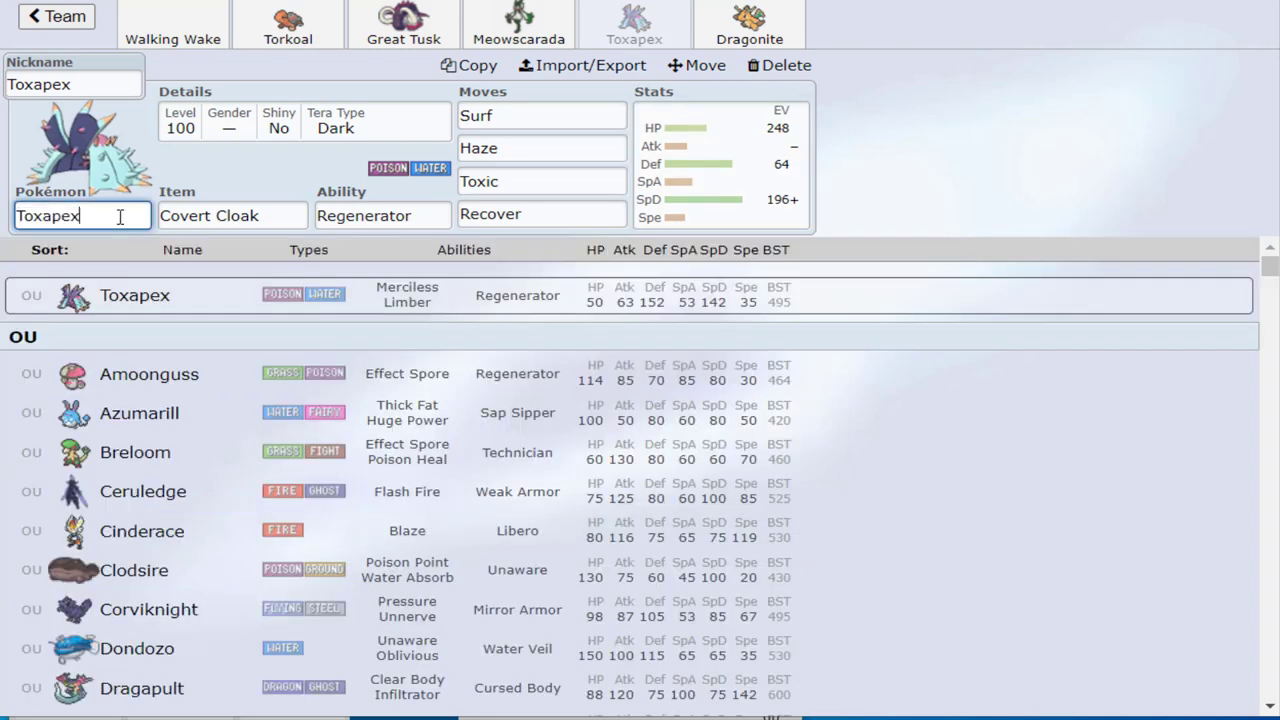
click(373, 137)
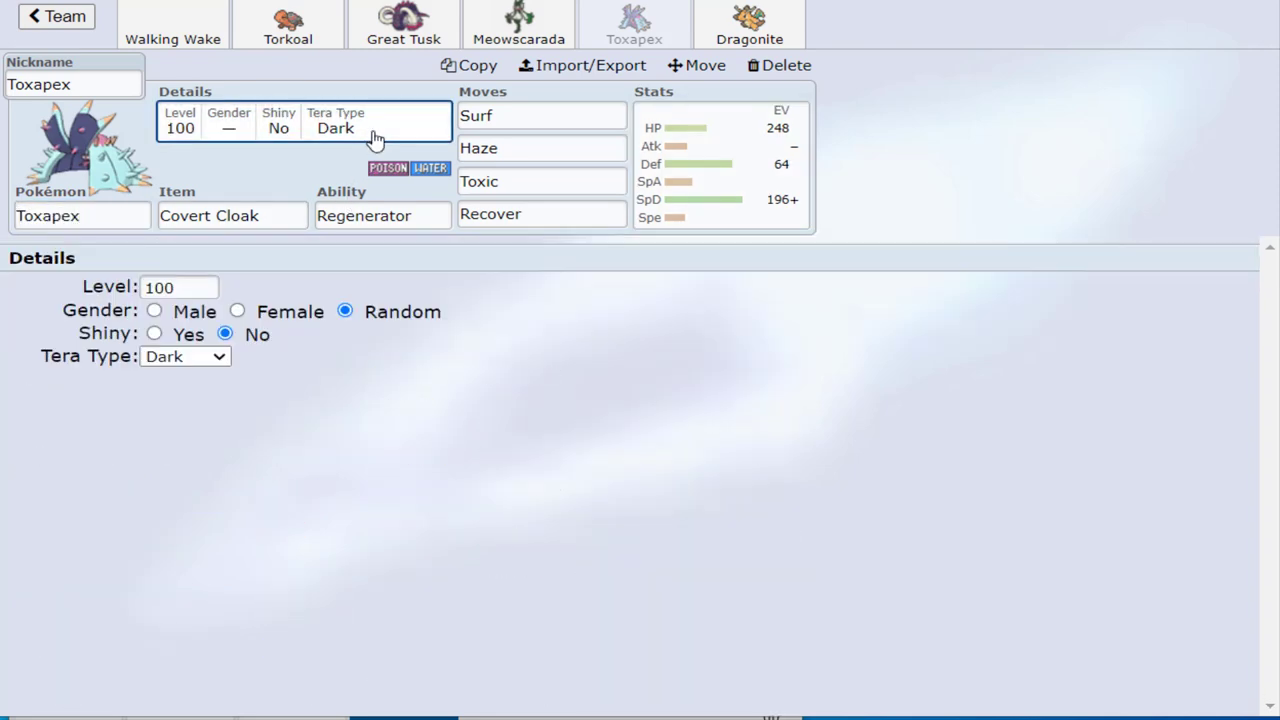
click(684, 176)
click(309, 131)
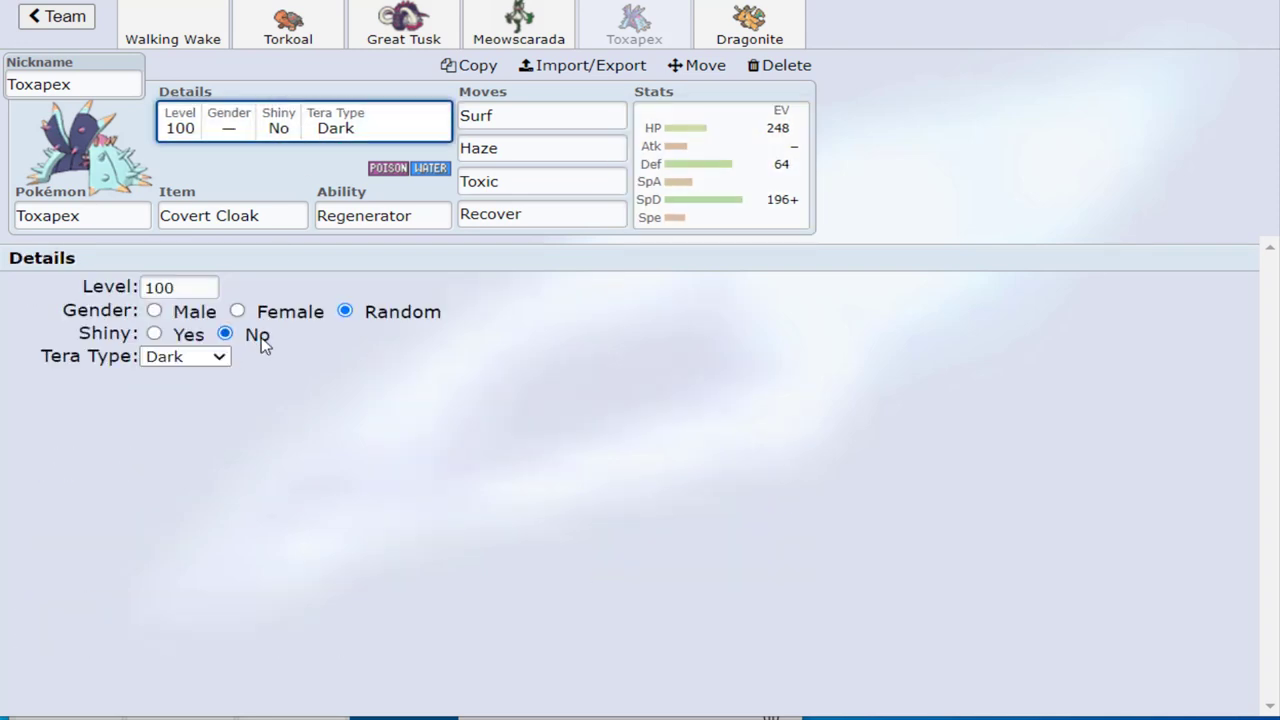
click(211, 365)
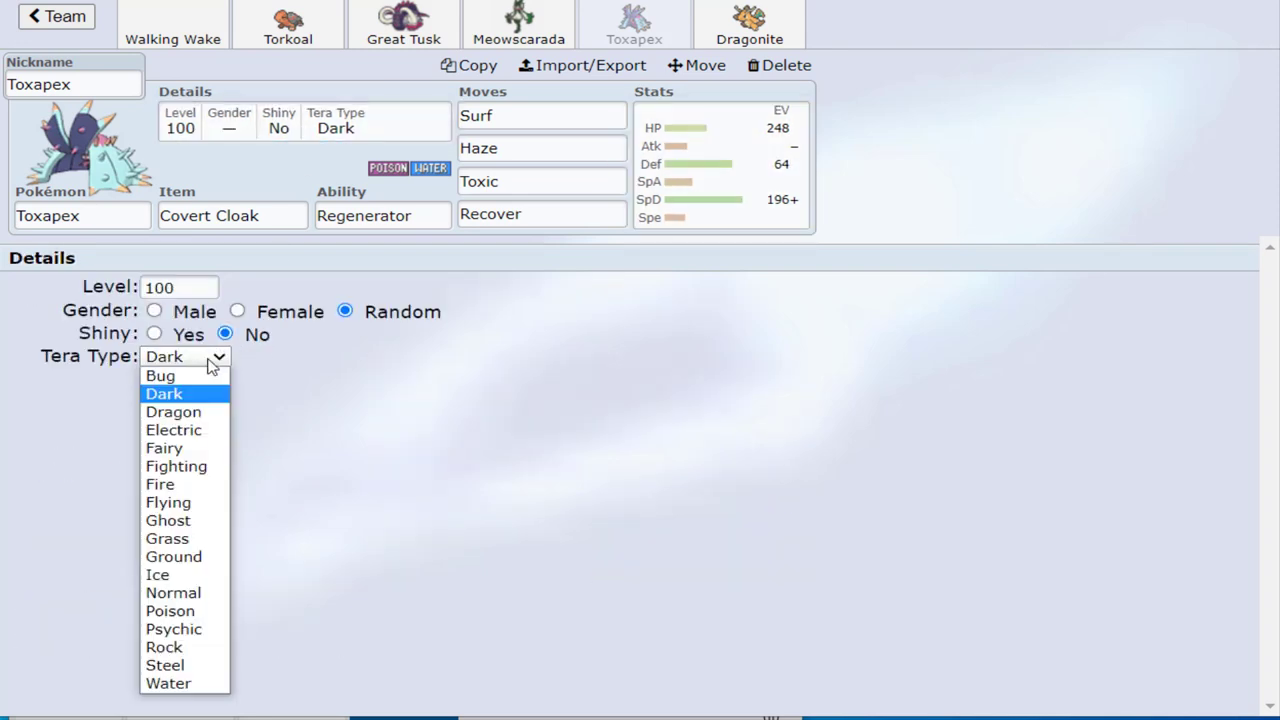
click(200, 449)
Review Toxapex's item, ability and EV spread, and scan the OU species list from its species entry down to Iron Moth
click(228, 215)
click(109, 217)
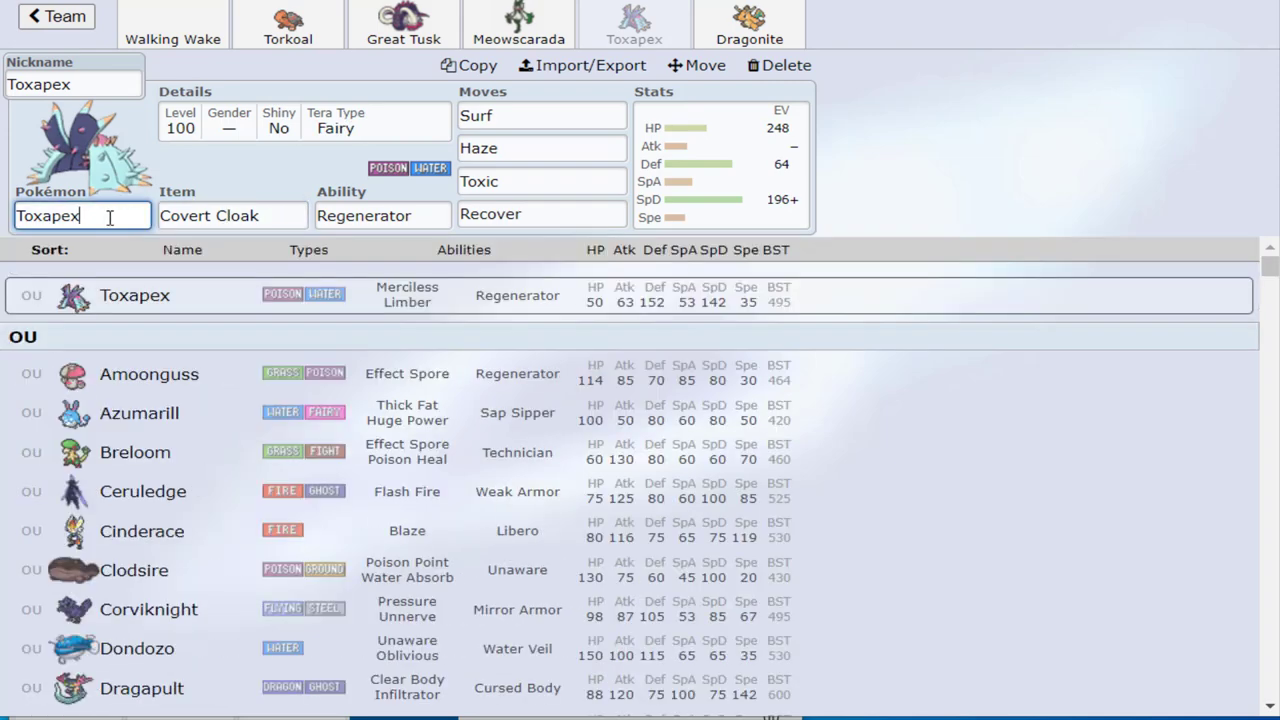
click(670, 205)
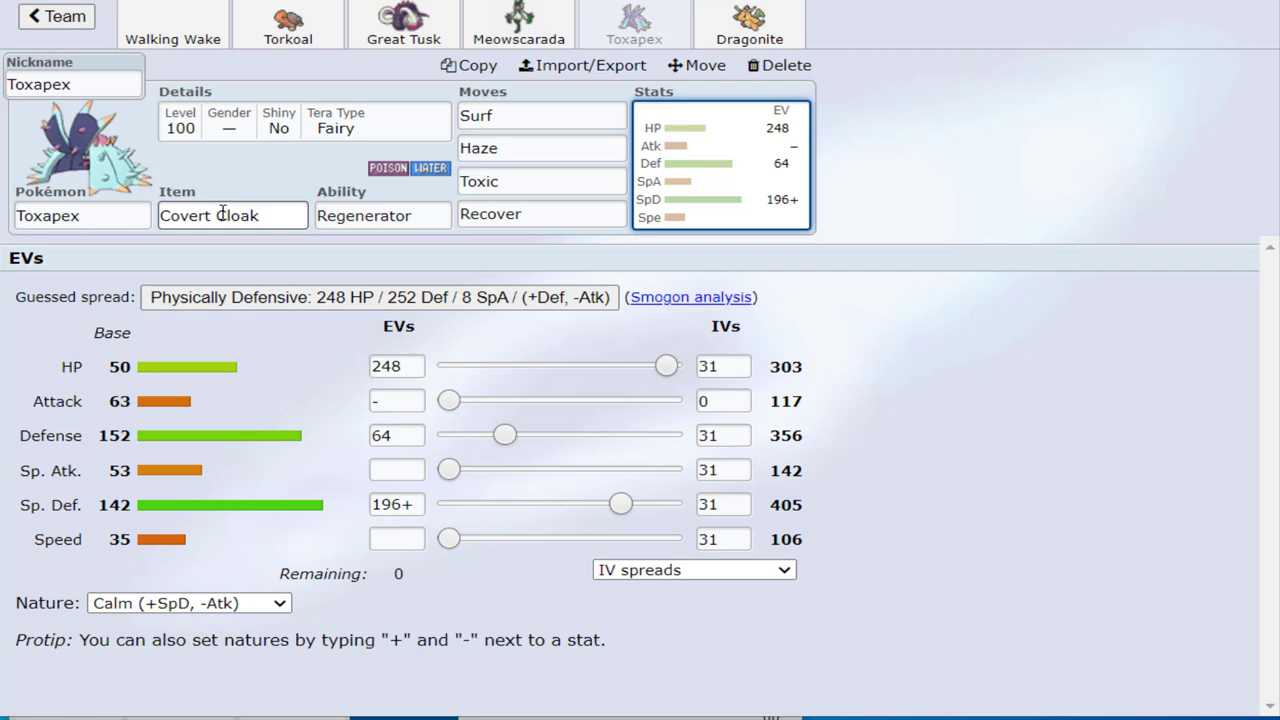
click(135, 200)
click(96, 220)
click(163, 215)
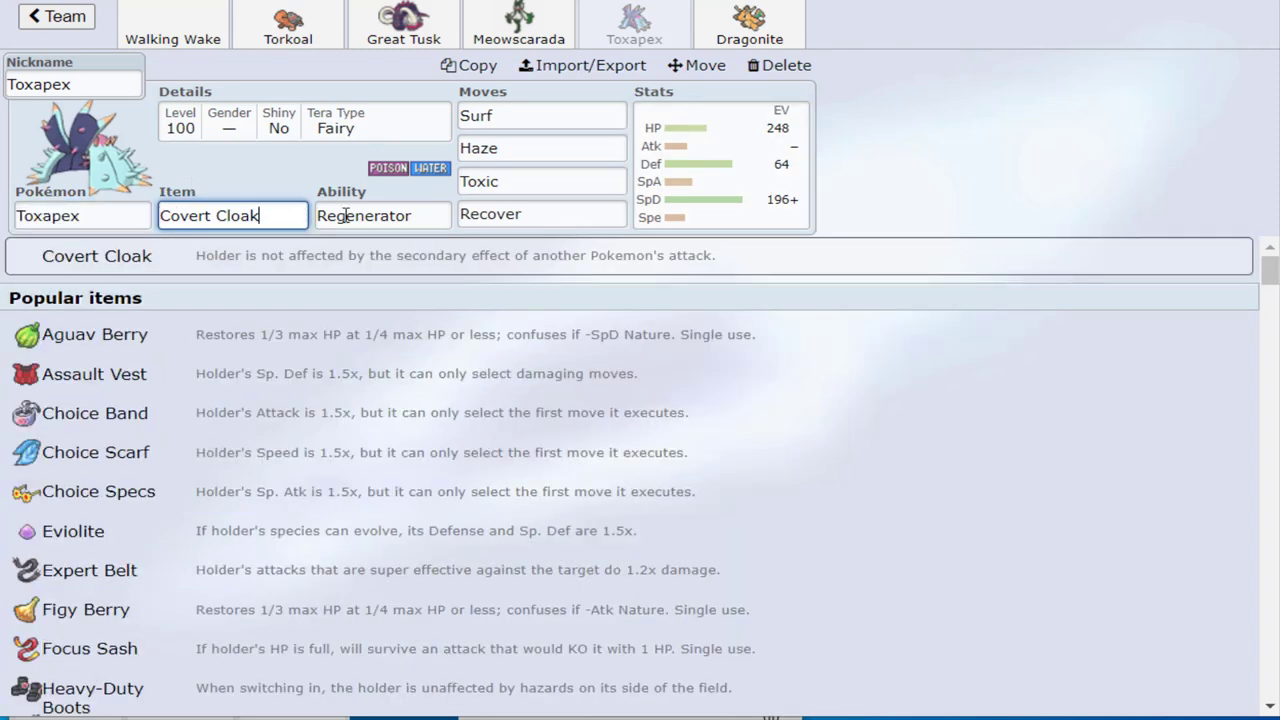
click(427, 212)
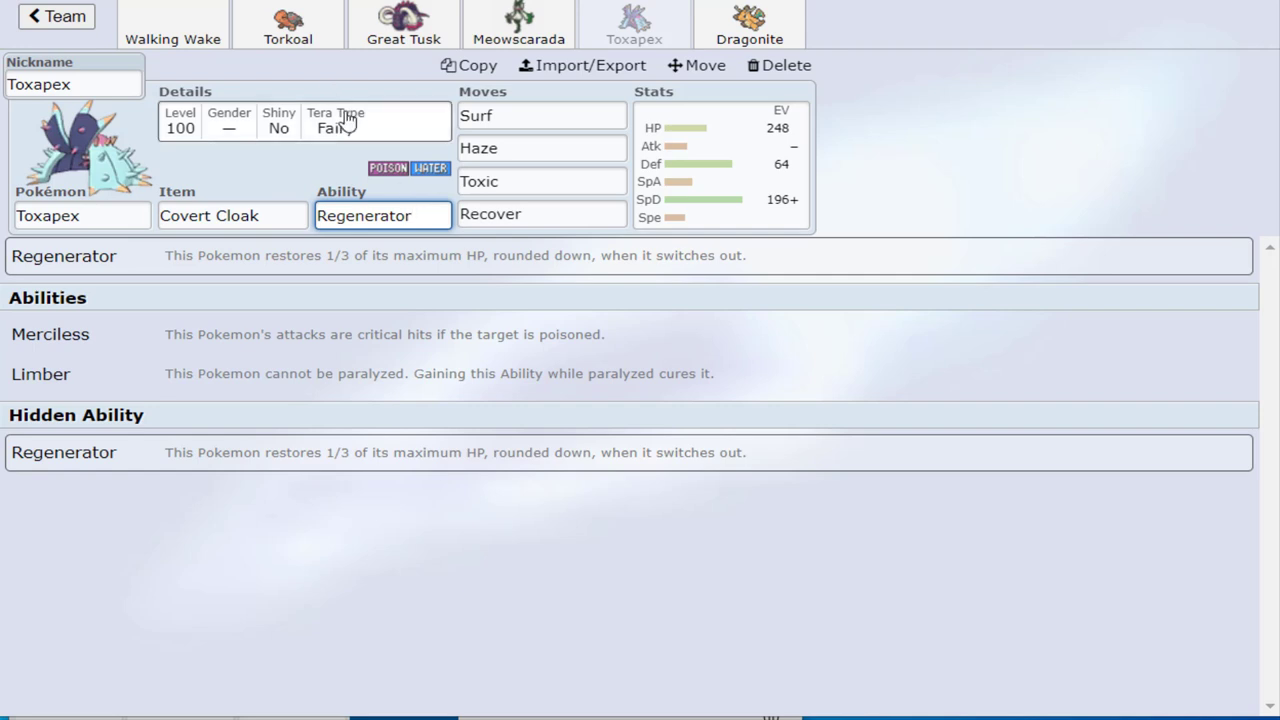
click(760, 145)
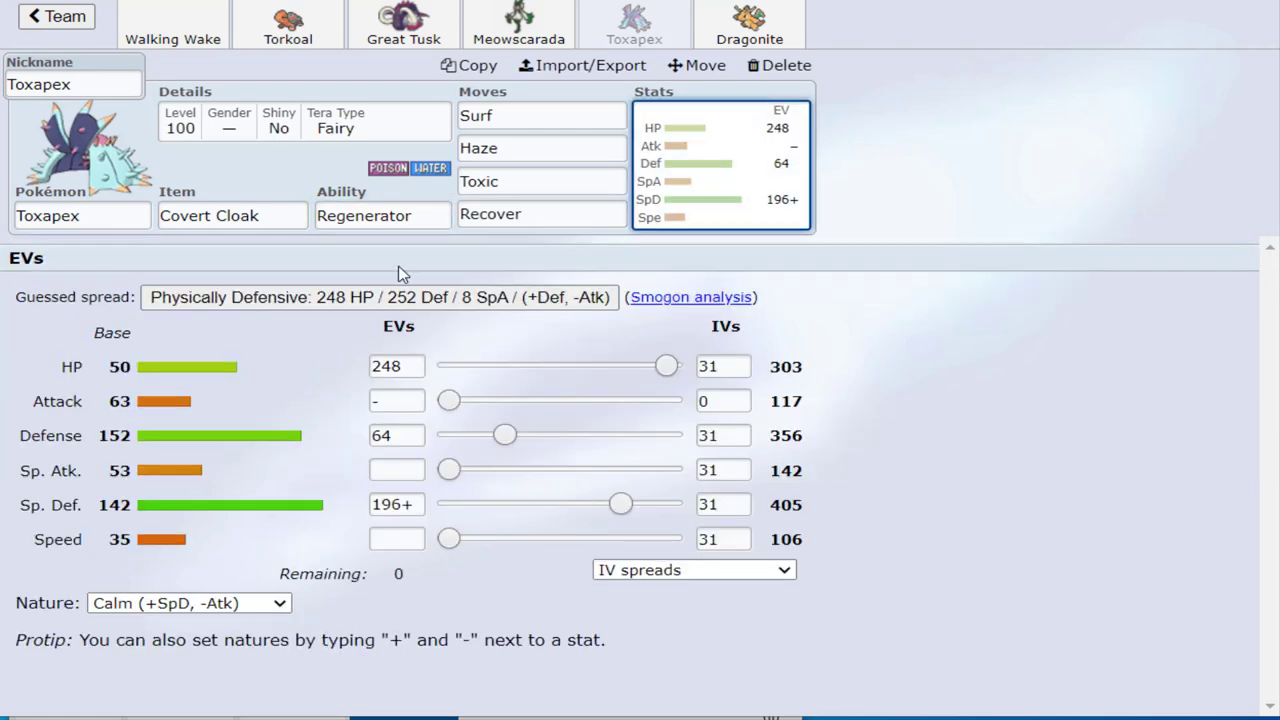
click(120, 220)
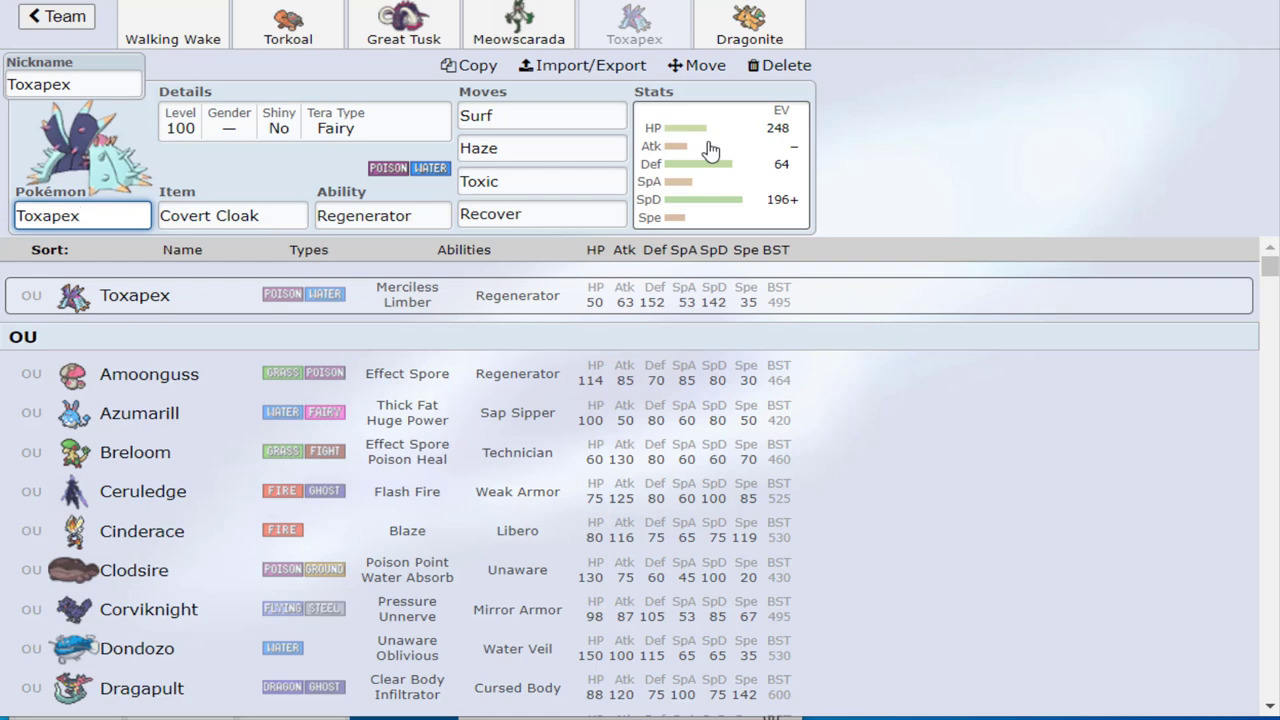
click(1276, 395)
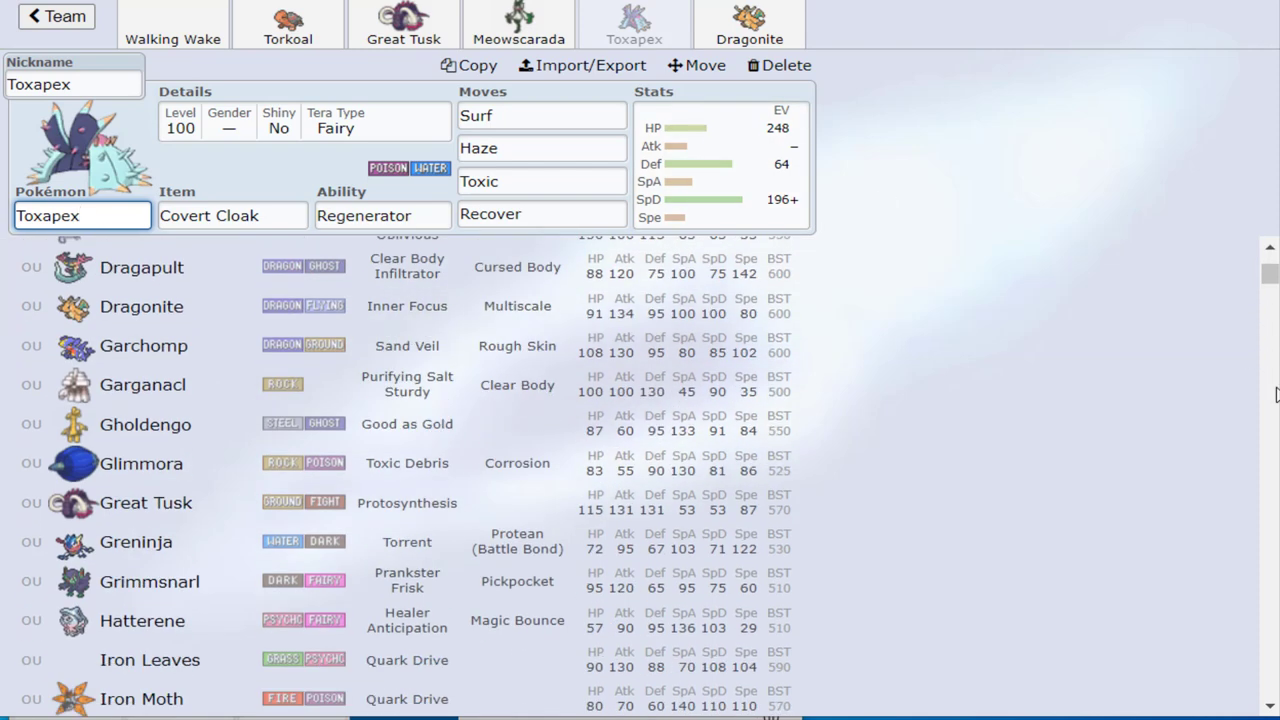
Open Dragonite's set and look through the OU species list down to the UUBL heading and back up
click(718, 44)
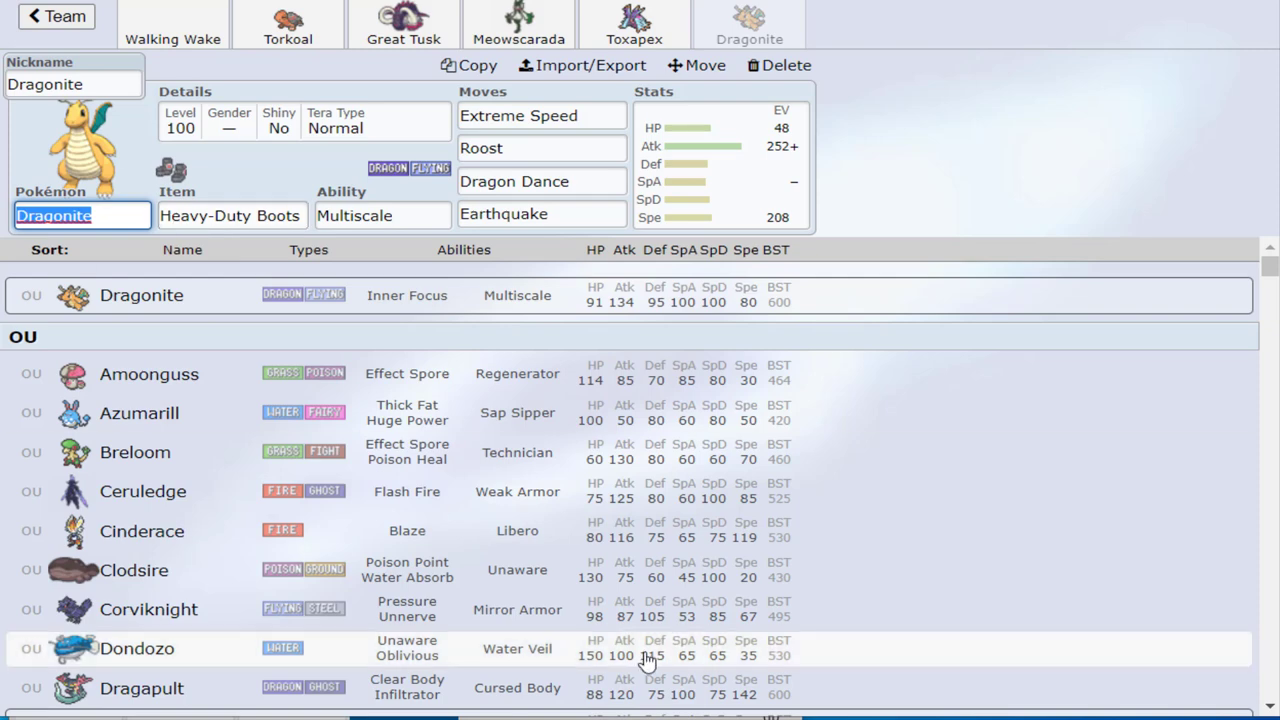
click(1268, 708)
drag(1268, 708, 1268, 708)
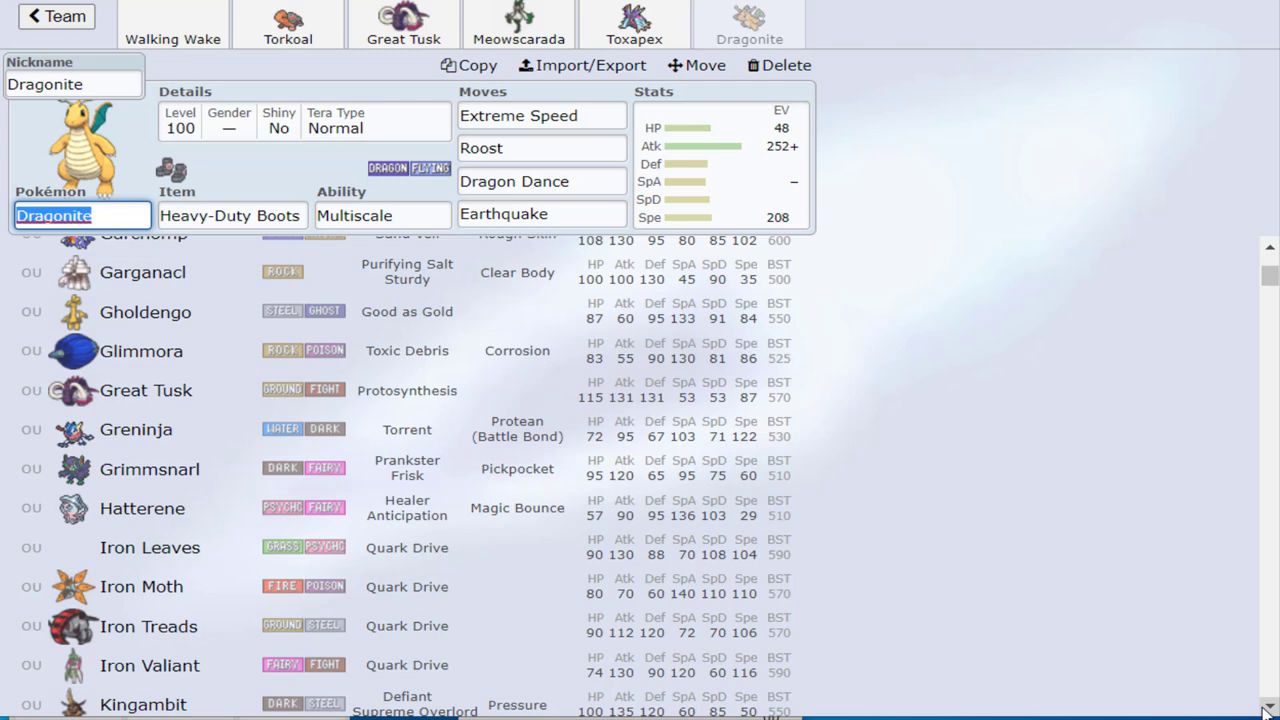
drag(1268, 708, 1268, 708)
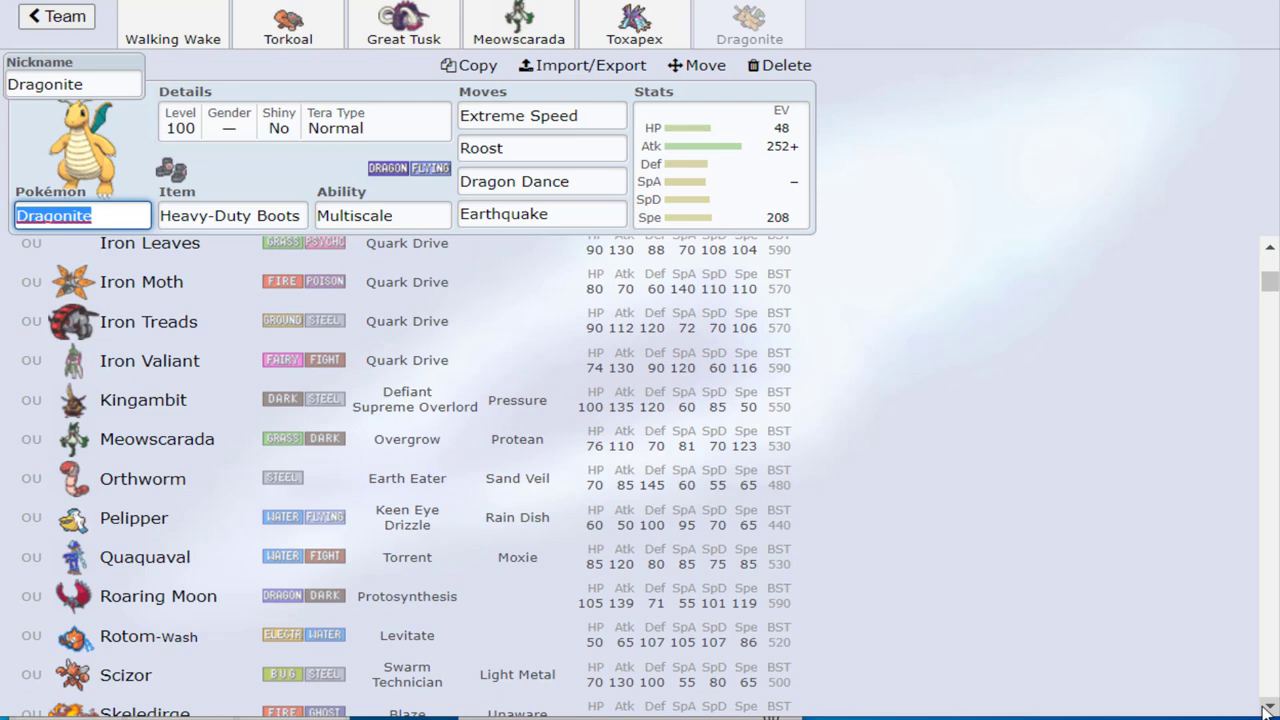
drag(1268, 708, 1268, 708)
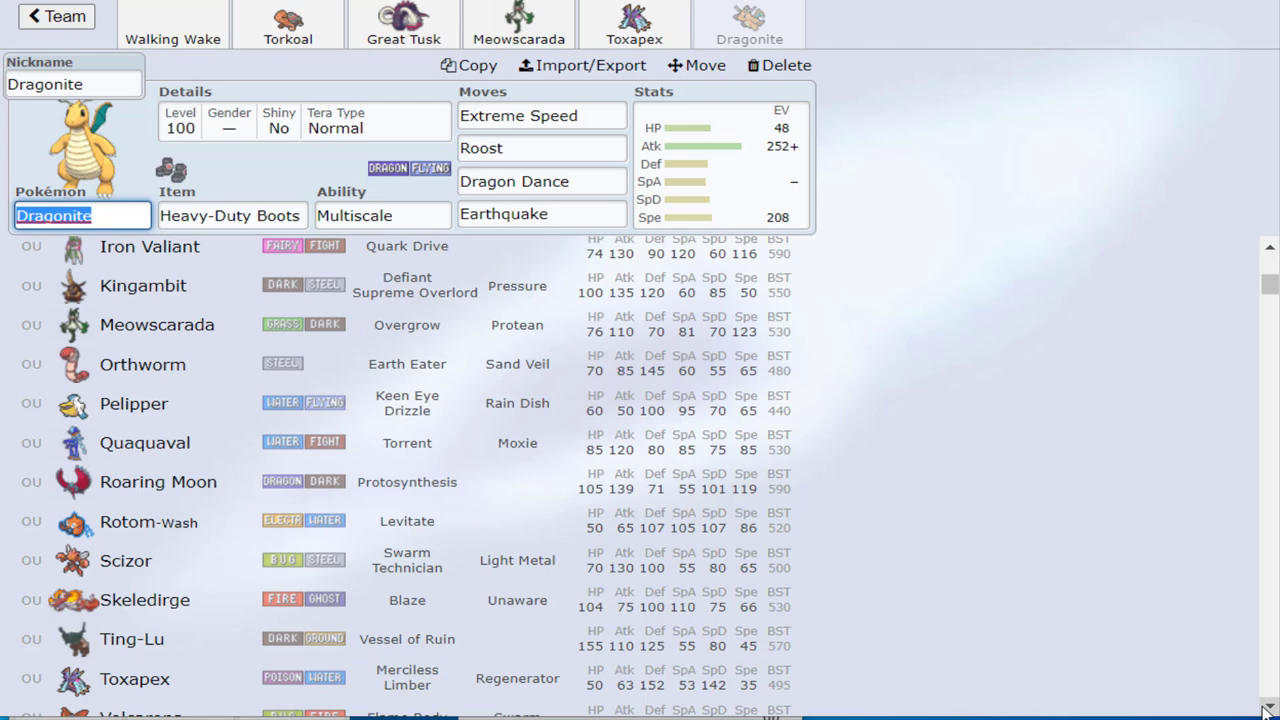
drag(1268, 708, 1268, 708)
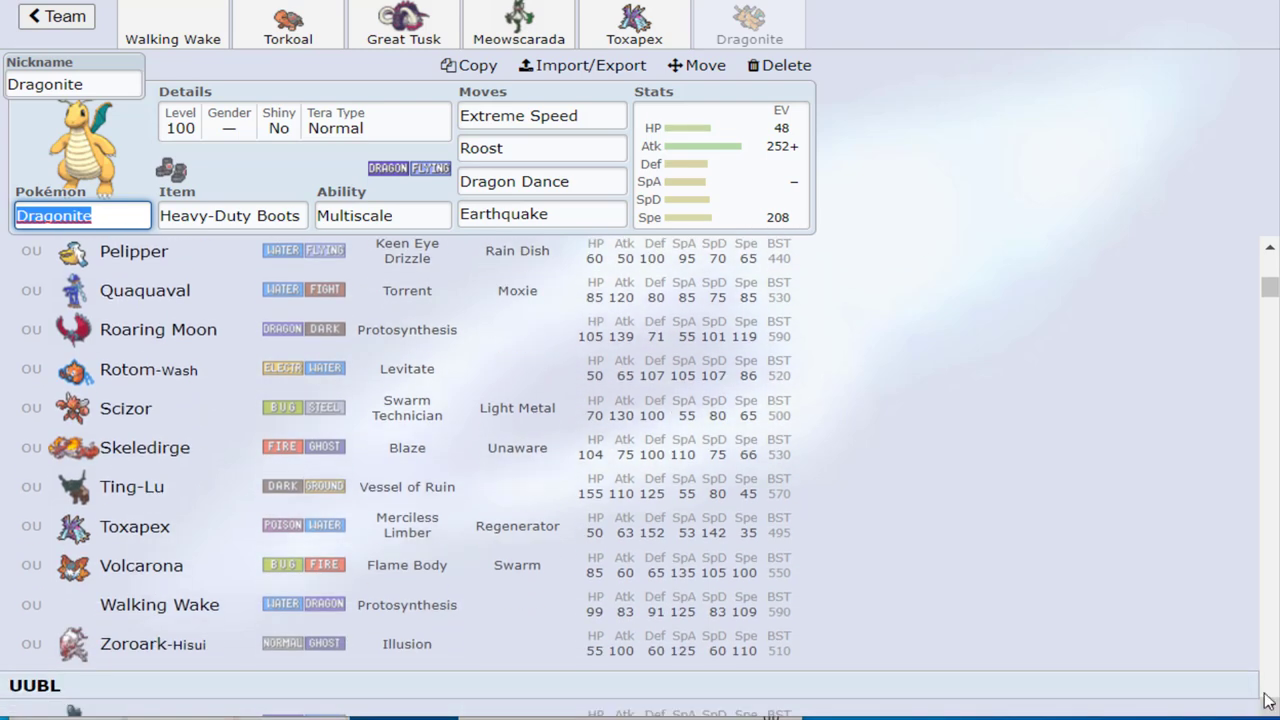
drag(1272, 248, 1272, 248)
Check Dragonite's Dragon Dance move and EV spread, and scan the OU species list from its species entry down to Hatterene
click(594, 175)
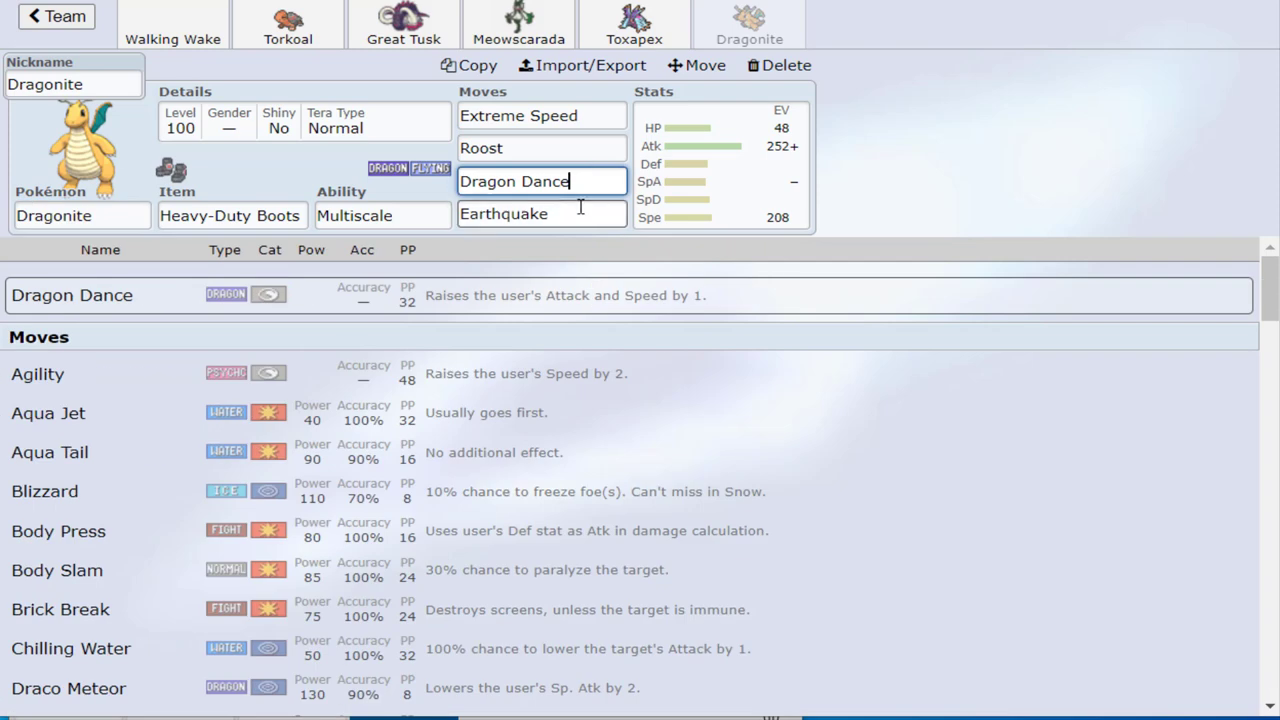
click(119, 220)
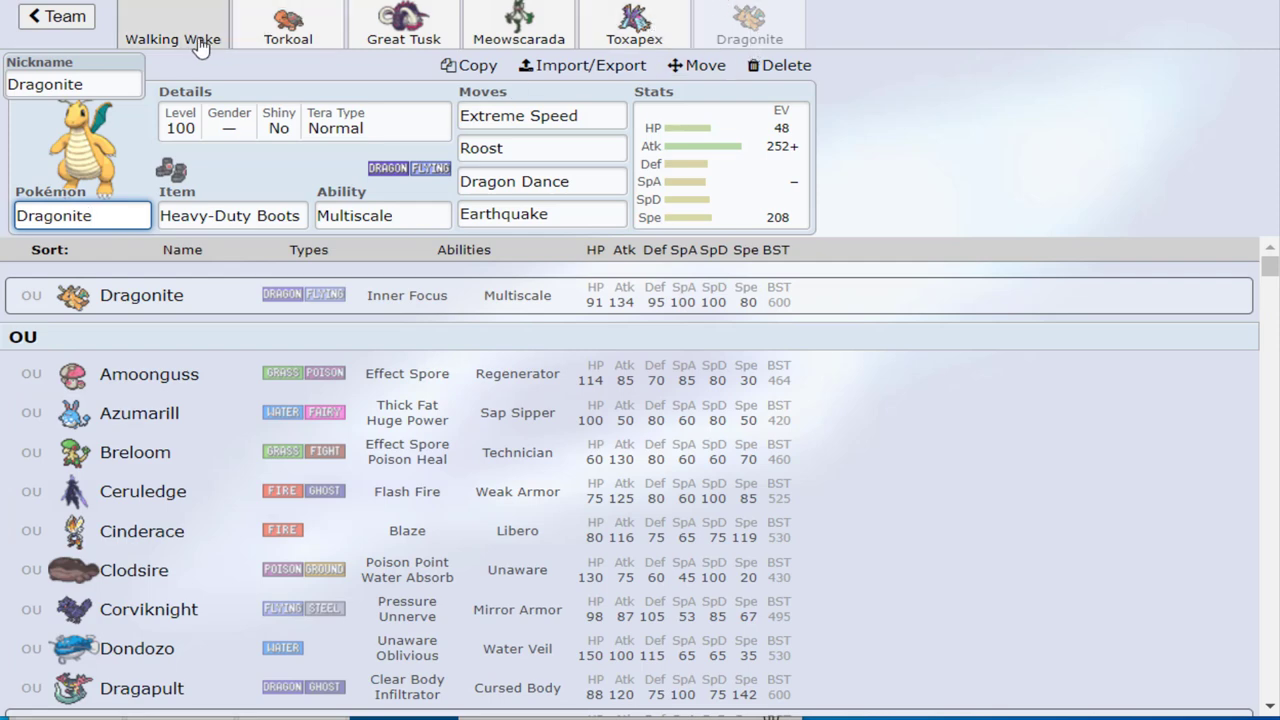
click(679, 204)
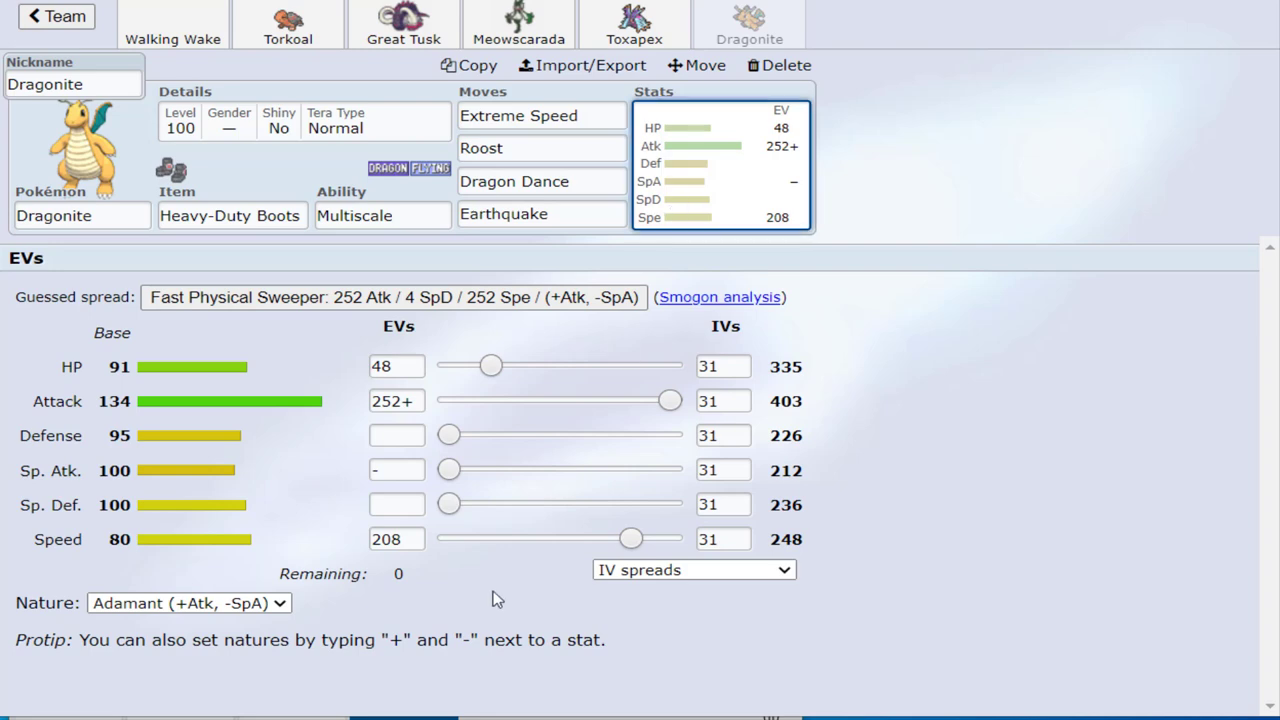
click(105, 220)
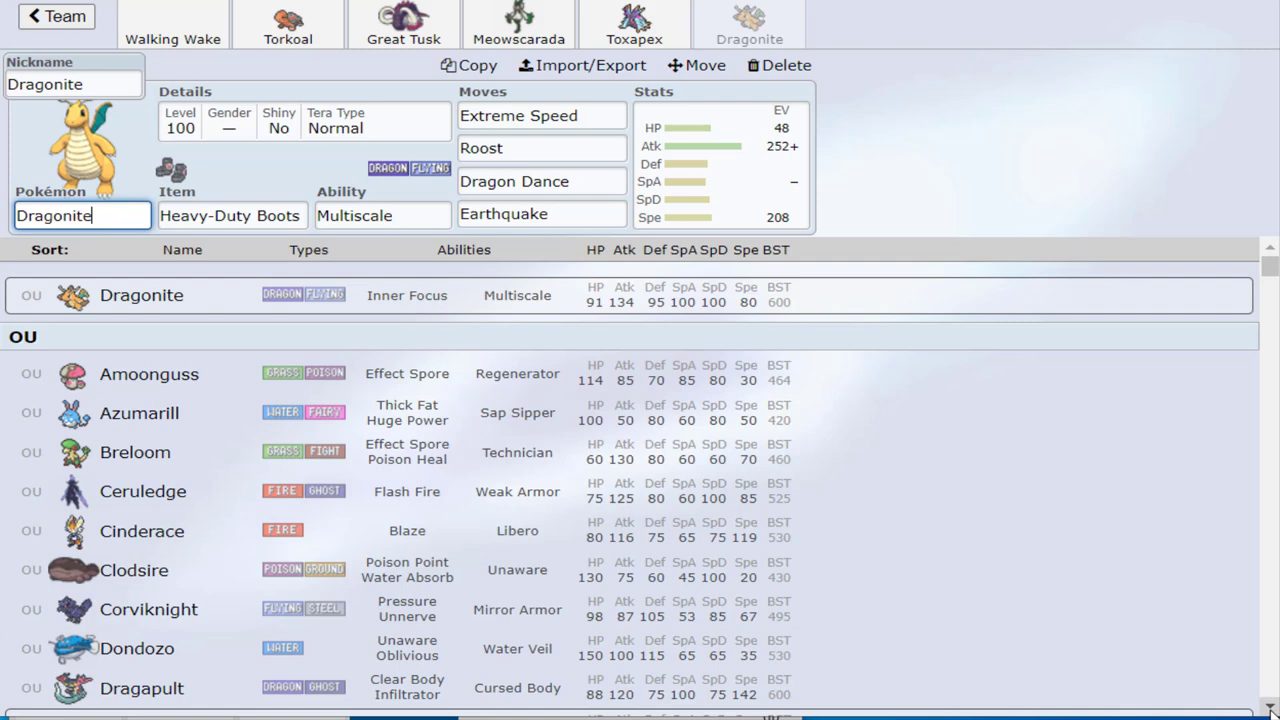
scroll(1271, 711, down, 5)
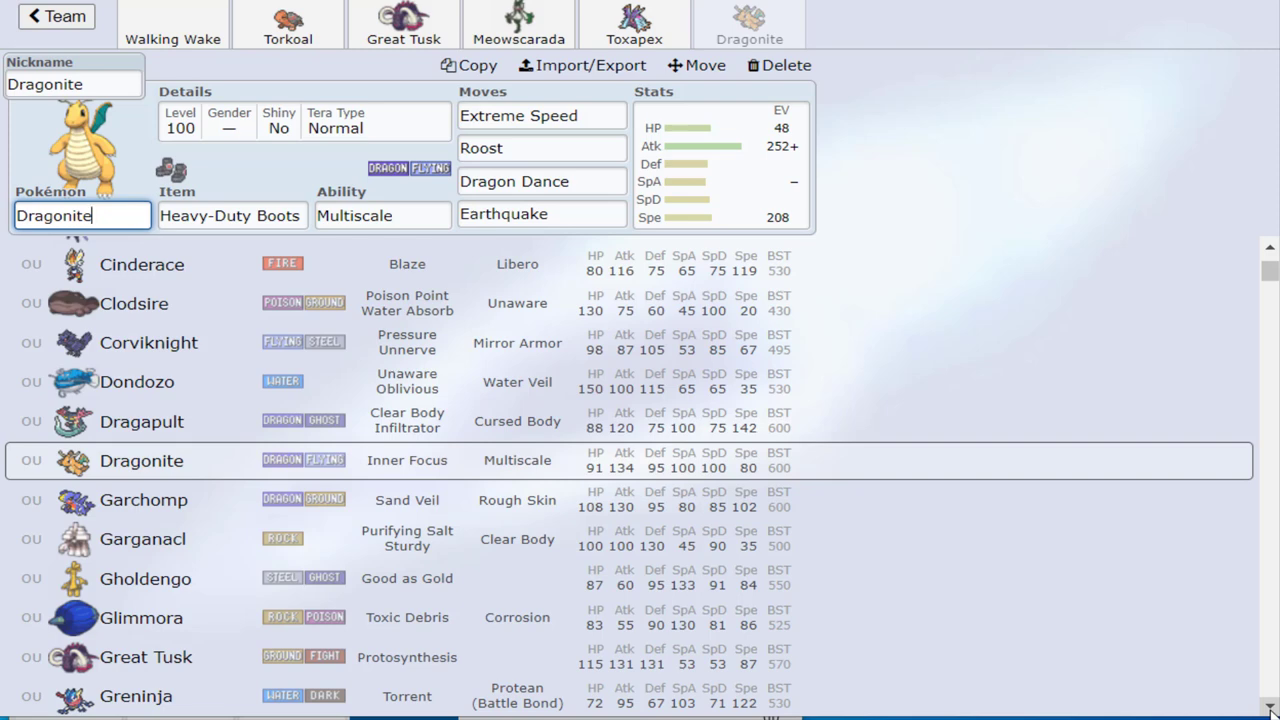
scroll(1271, 628, down, 1)
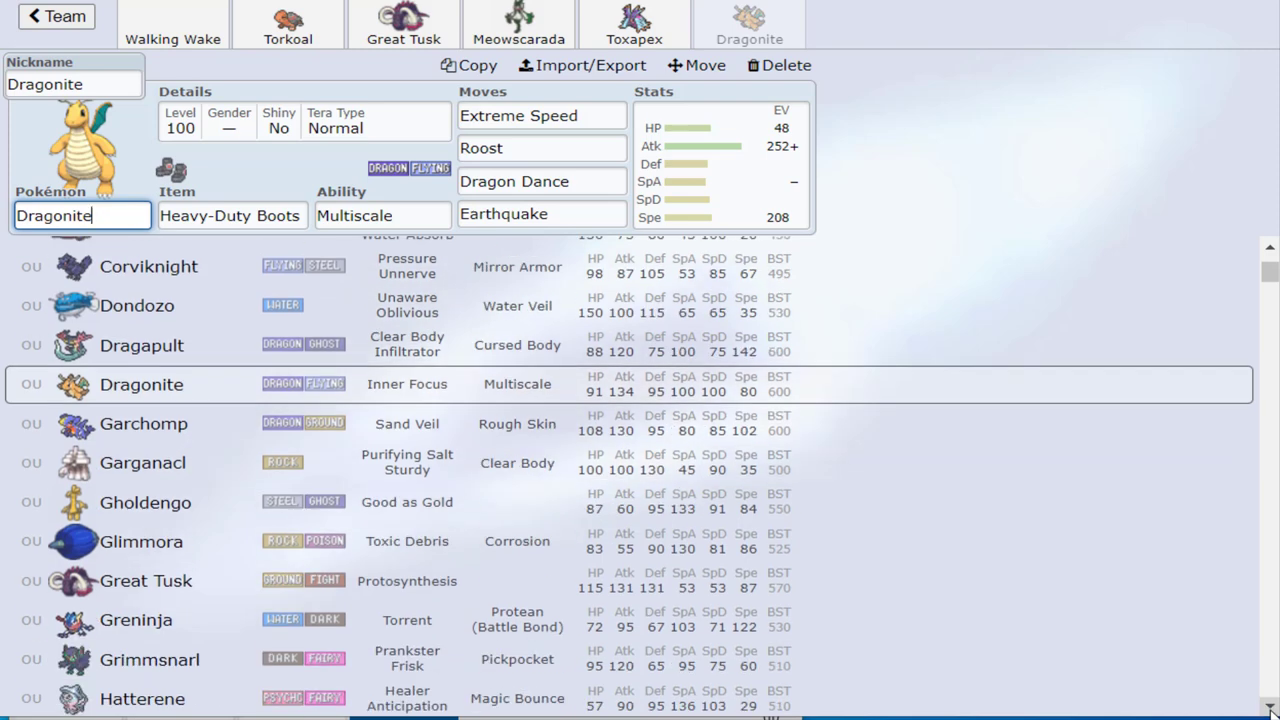